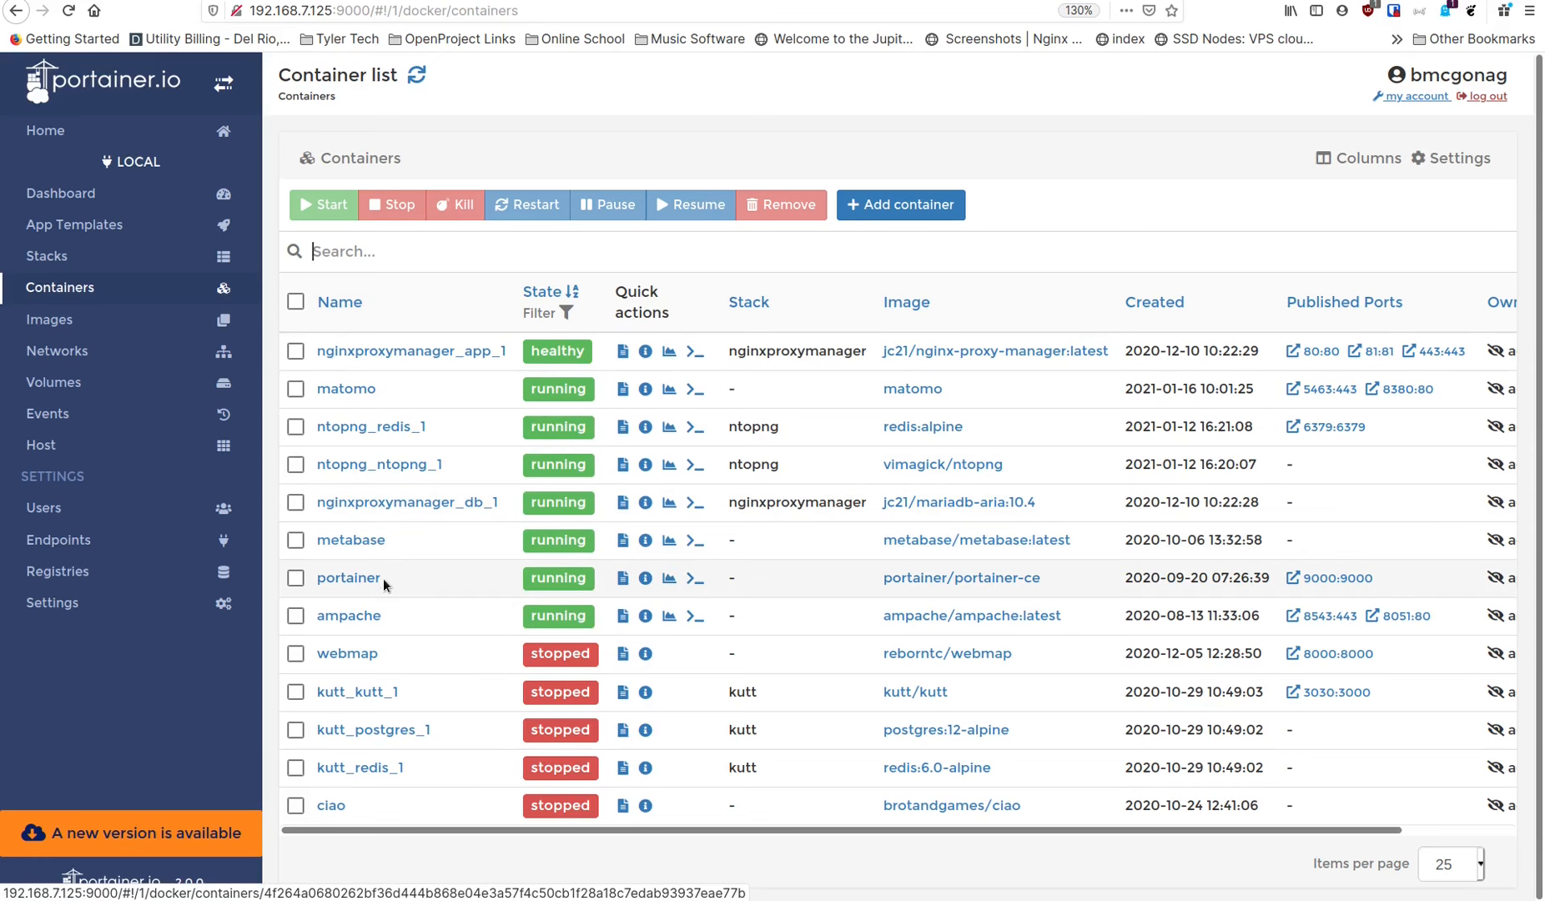
- Open the metabase container's details and review its environment variables, restart policy, volumes and connected networks
{"action": "left_click", "coordinate": [349, 543]}
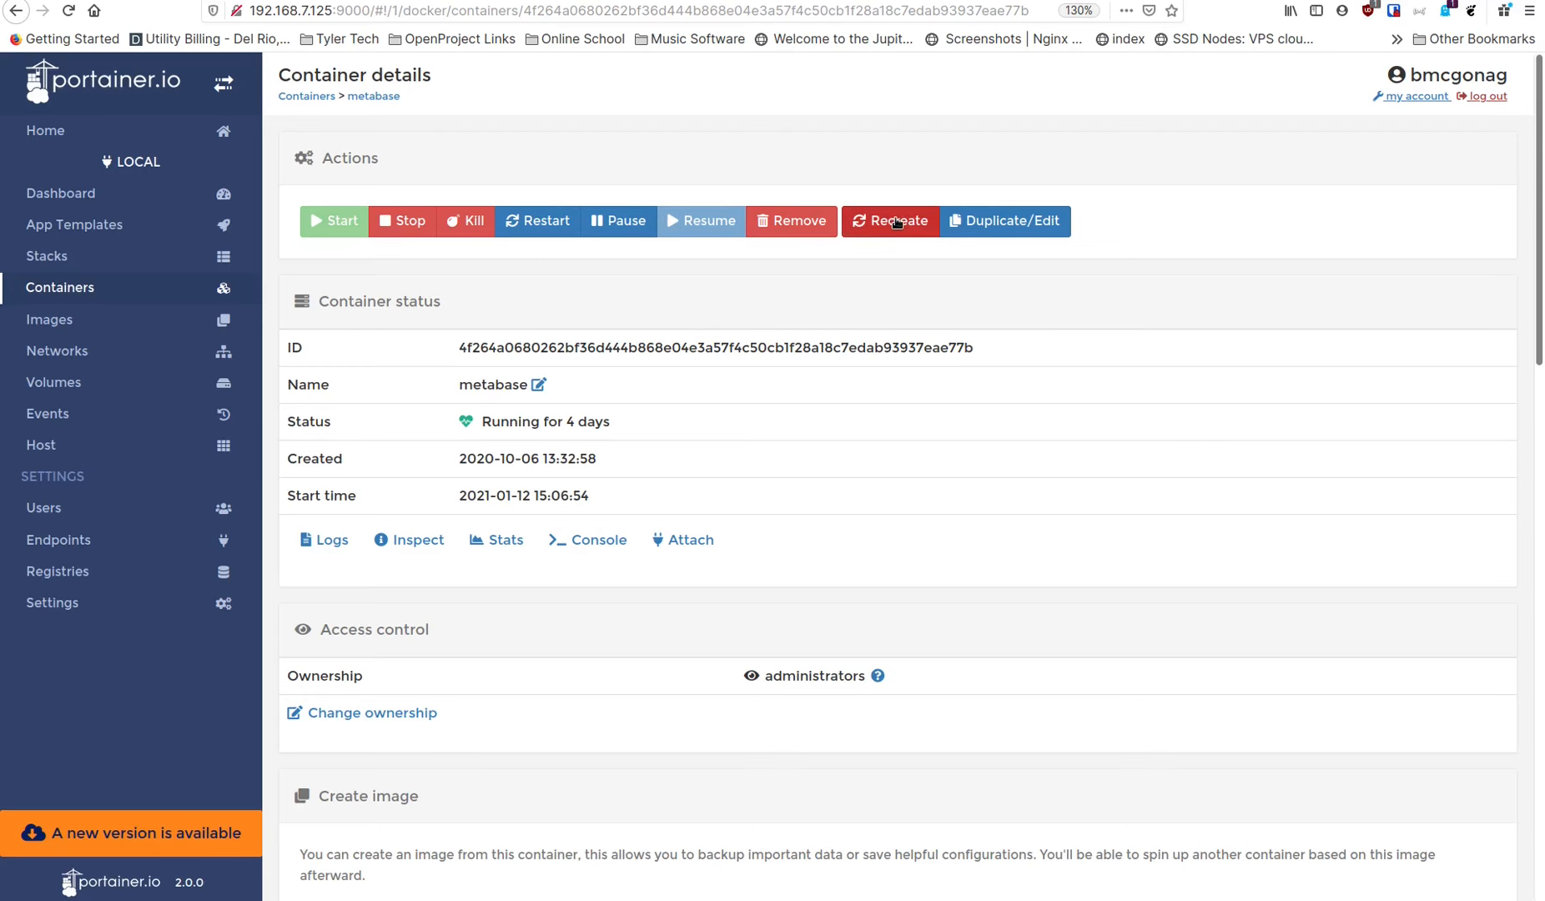
{"action": "scroll", "coordinate": [761, 429], "scroll_direction": "down", "scroll_amount": 3}
{"action": "scroll", "coordinate": [763, 425], "scroll_direction": "down", "scroll_amount": 12}
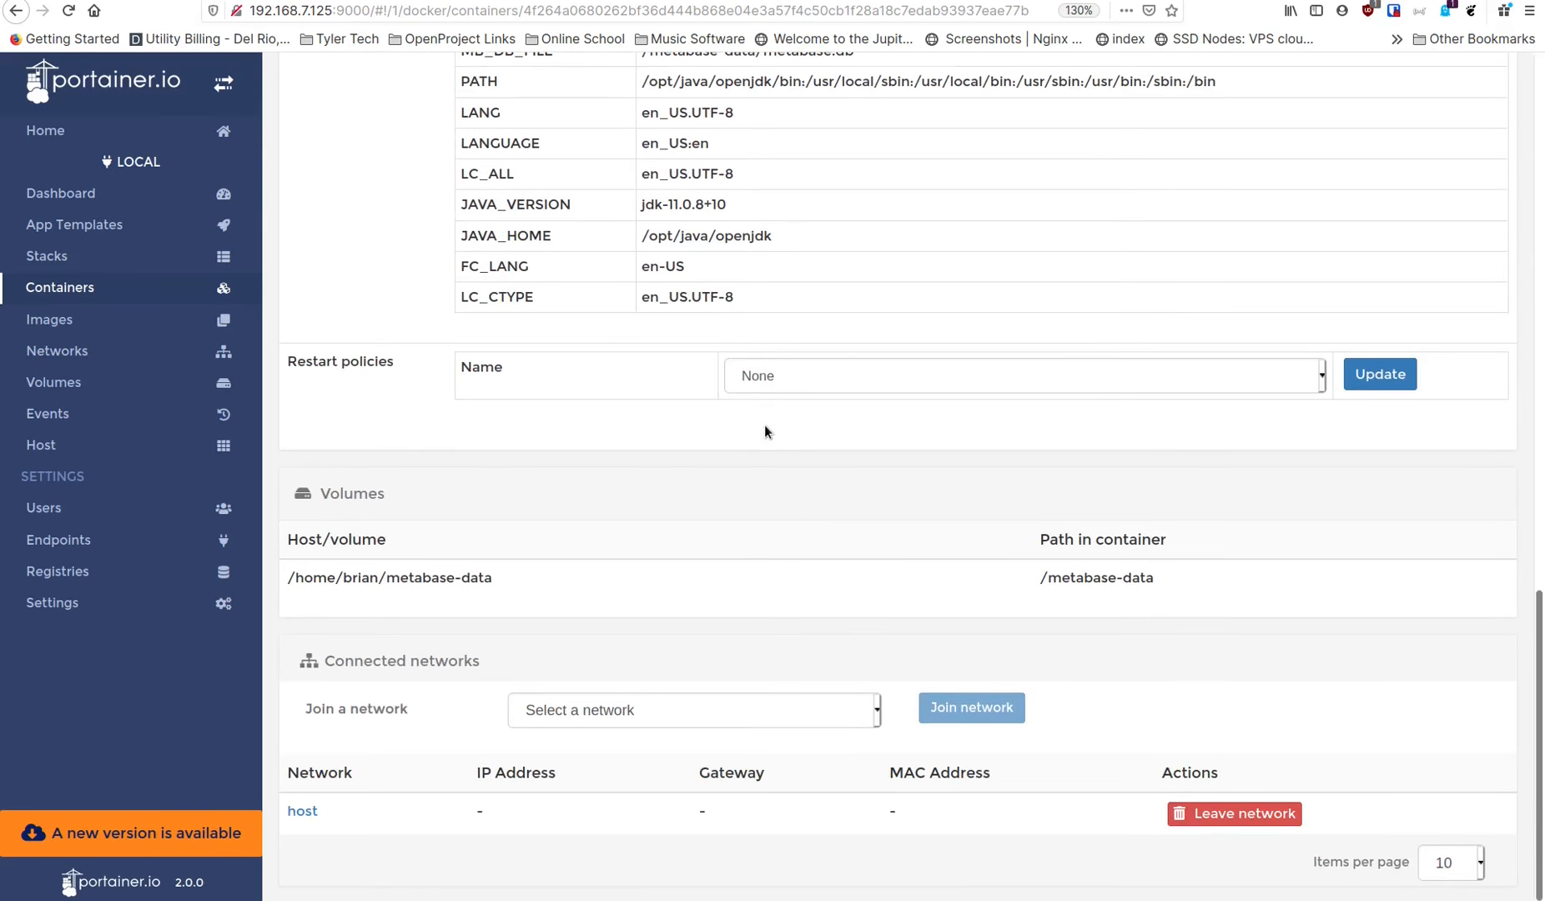
{"action": "scroll", "coordinate": [764, 425], "scroll_direction": "up", "scroll_amount": 12}
{"action": "scroll", "coordinate": [765, 425], "scroll_direction": "up", "scroll_amount": 4}
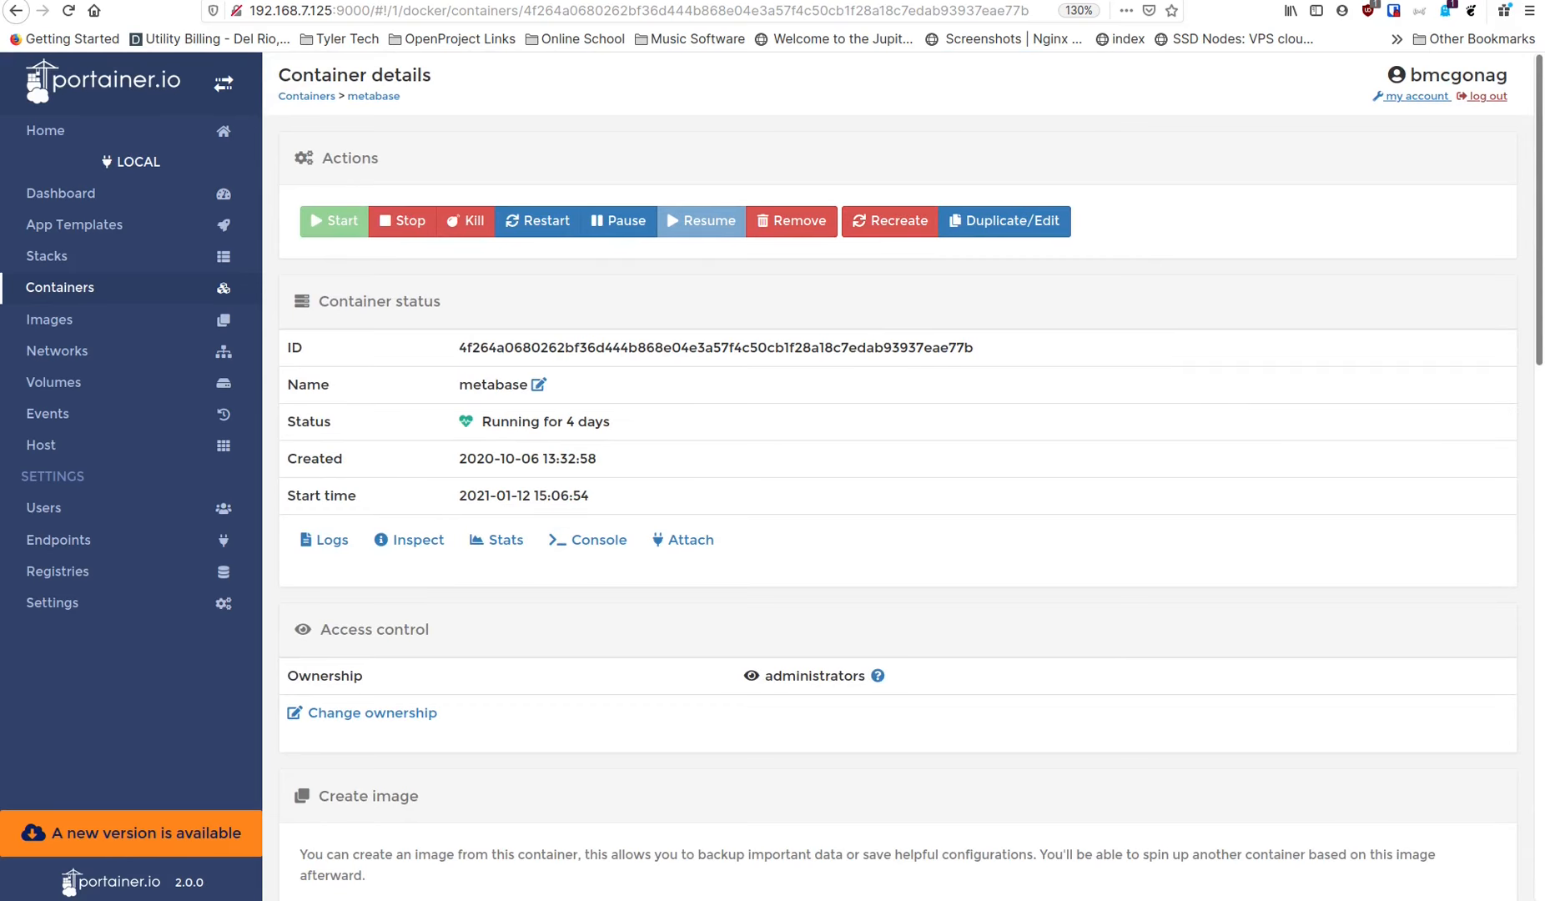
- Open the Metabase web interface at 192.168.7.125:3000 in a separate browser tab
{"action": "left_click", "coordinate": [742, 1]}
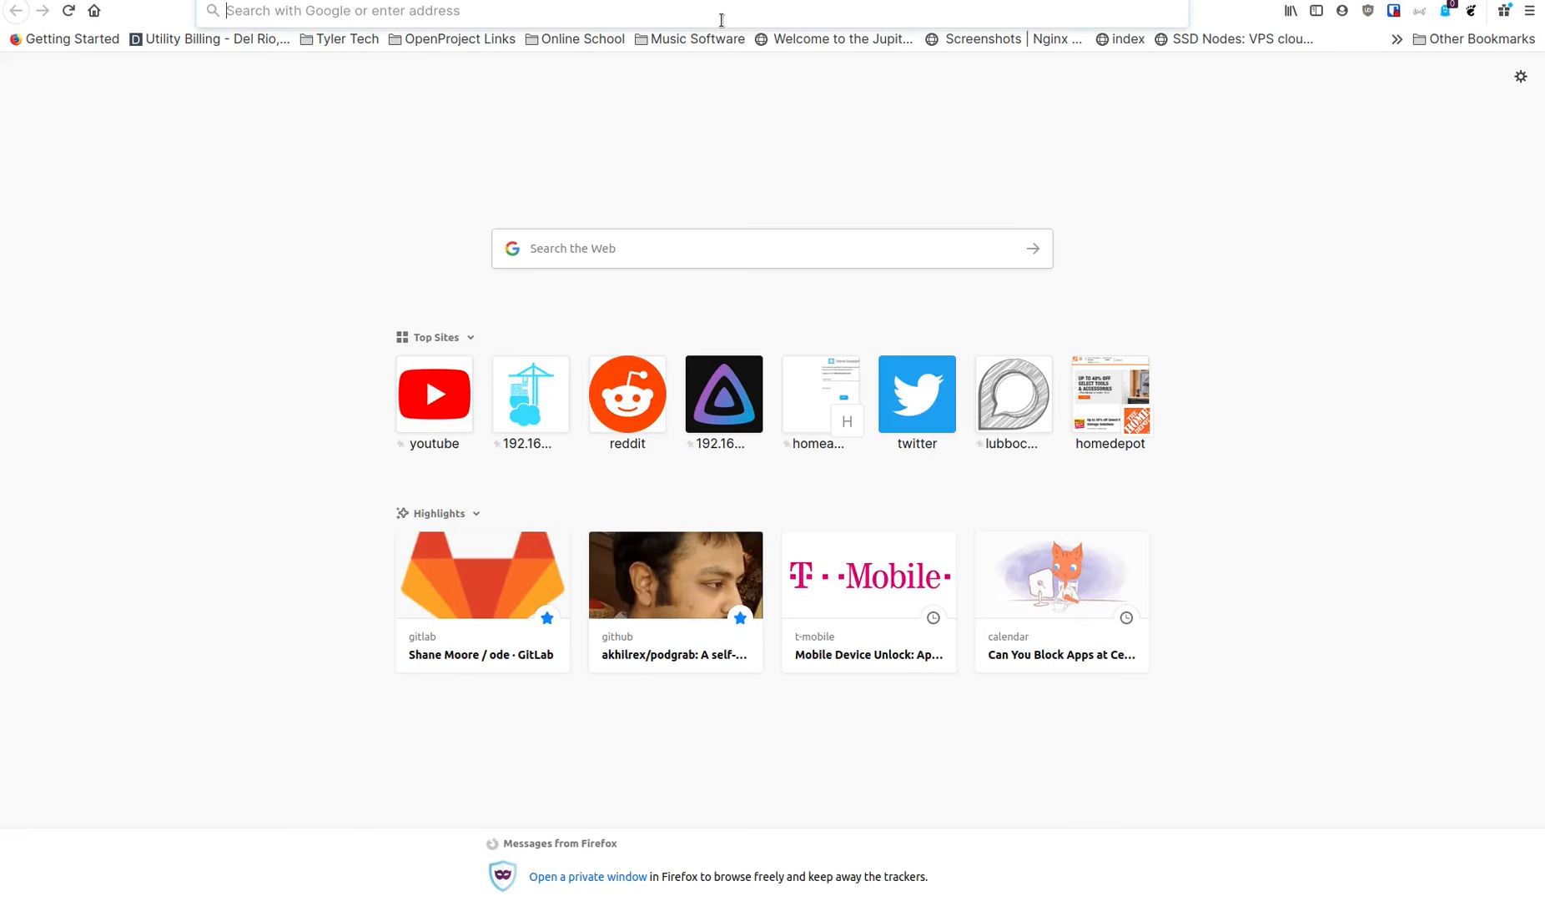
{"action": "left_click", "coordinate": [722, 20]}
{"action": "type", "text": "1921"}
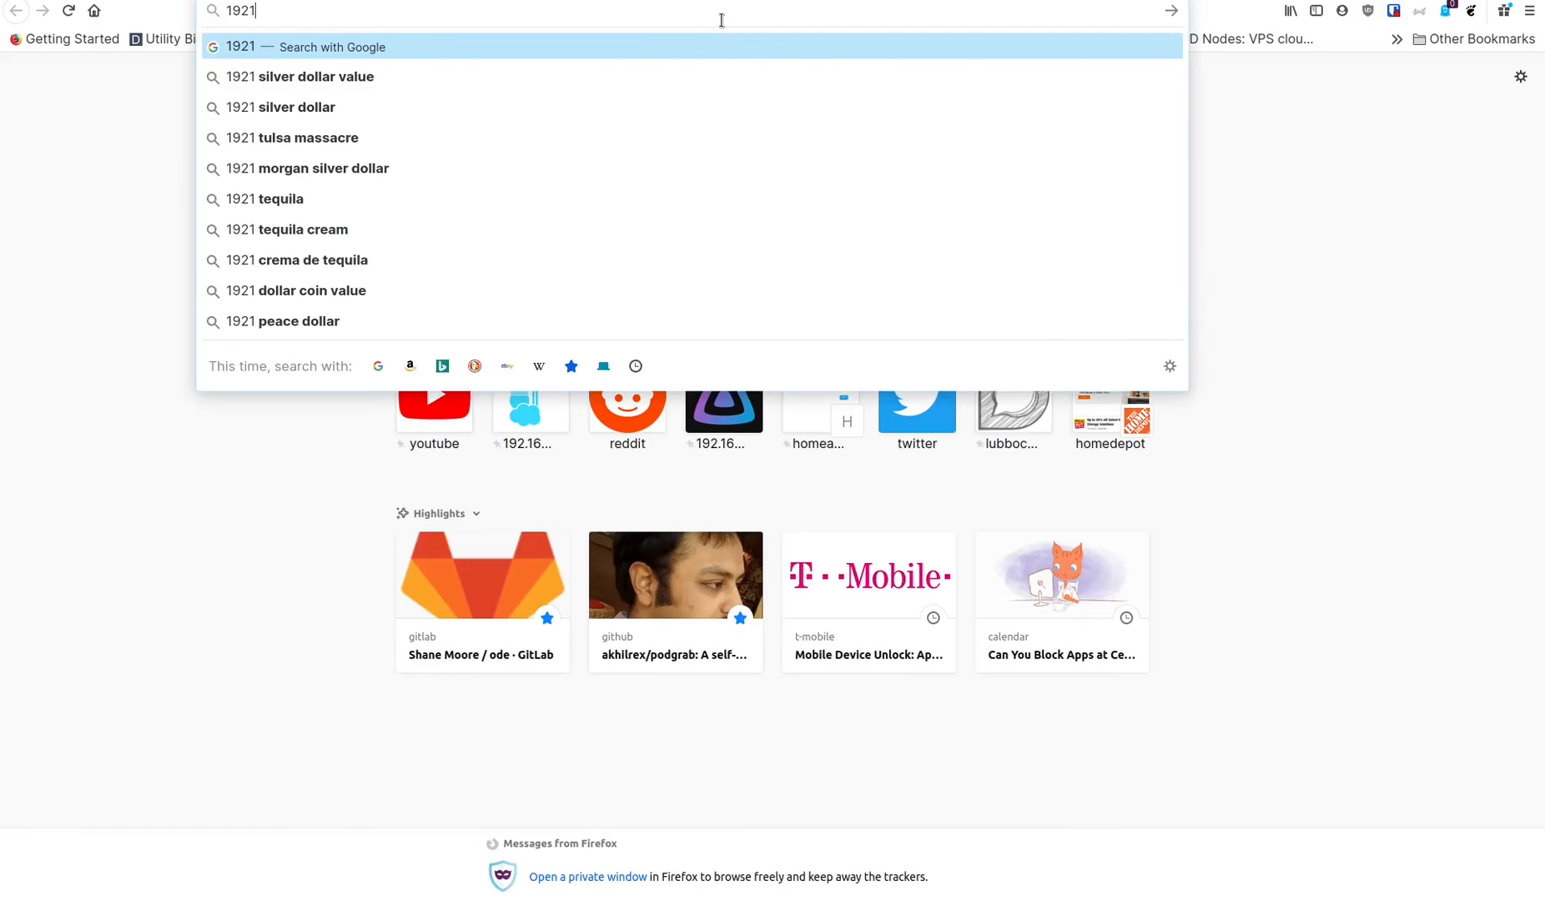
{"action": "key", "text": "BackSpace"}
{"action": "type", "text": ".168.7"}
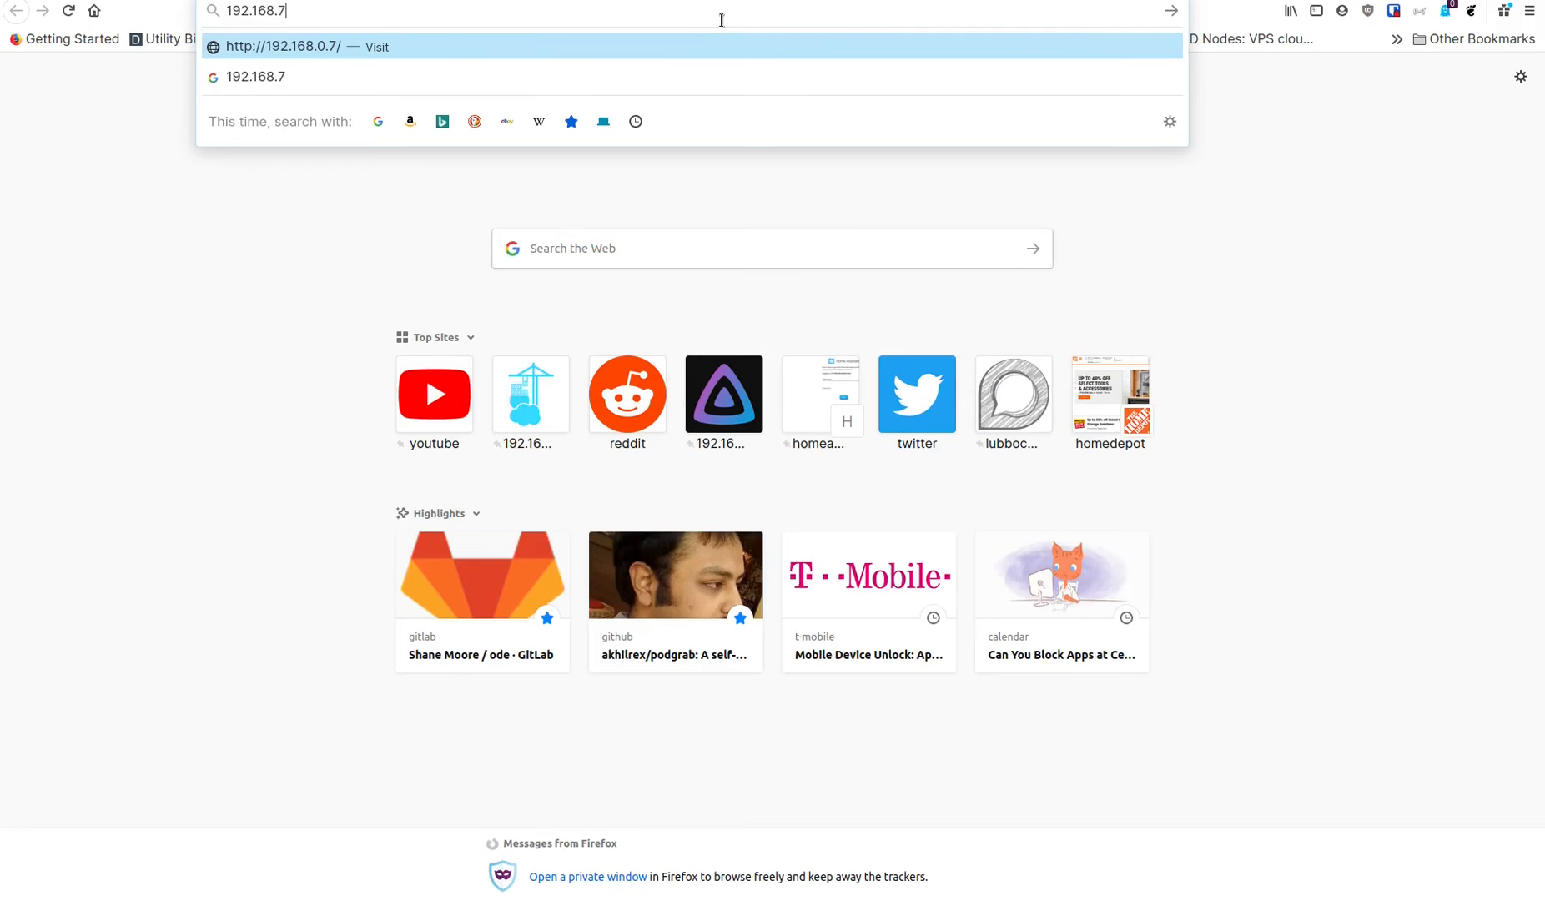
{"action": "key", "text": "Return"}
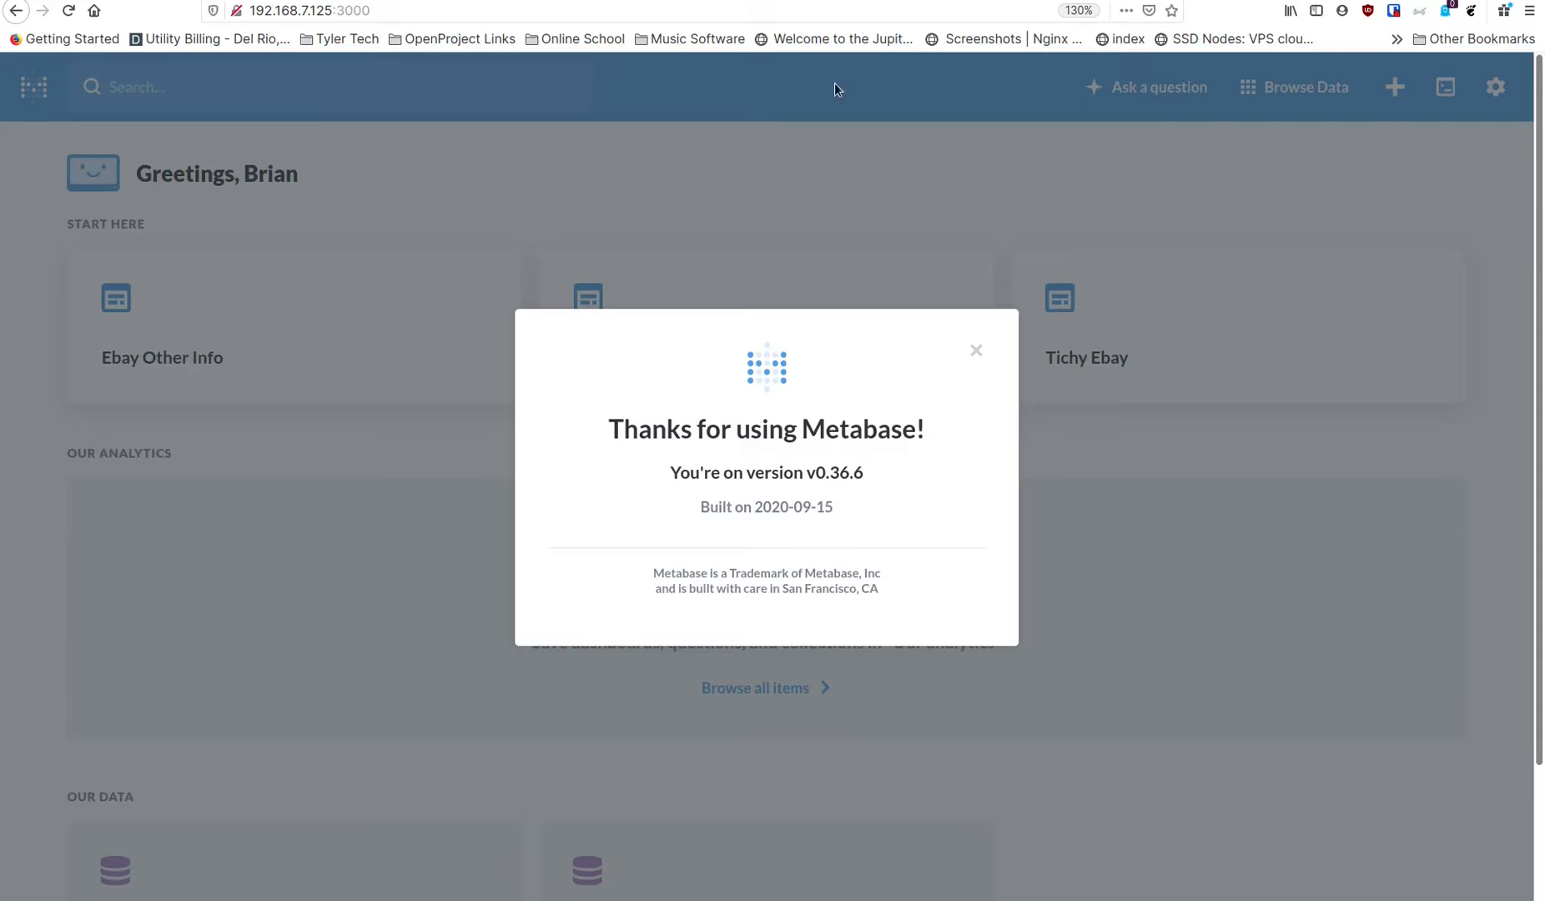
{"action": "left_click", "coordinate": [442, 1]}
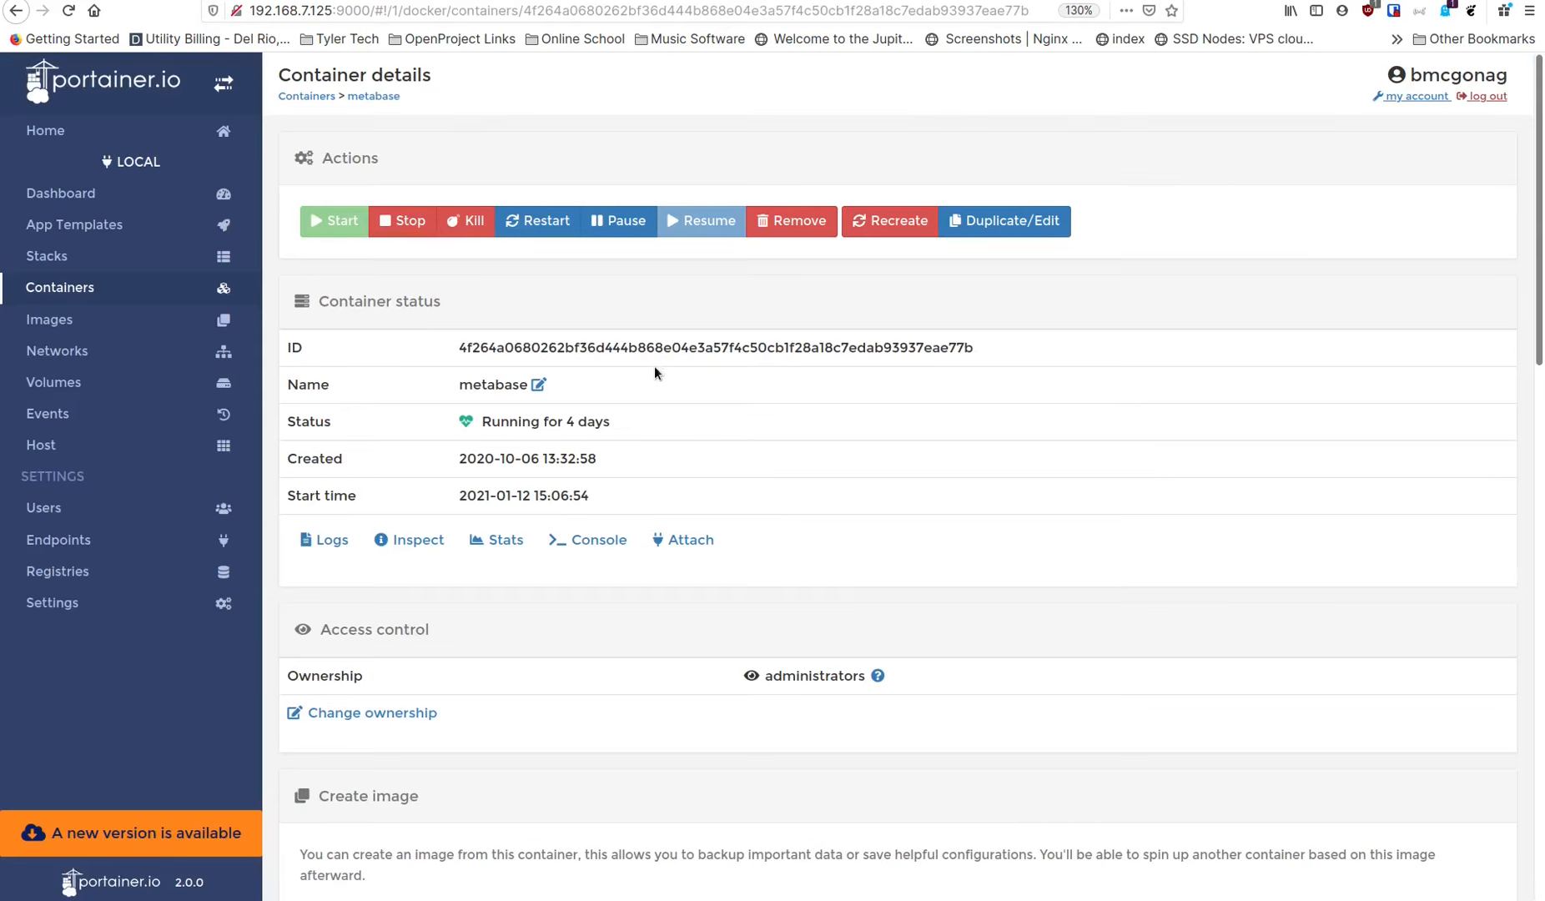
{"action": "left_click", "coordinate": [888, 223]}
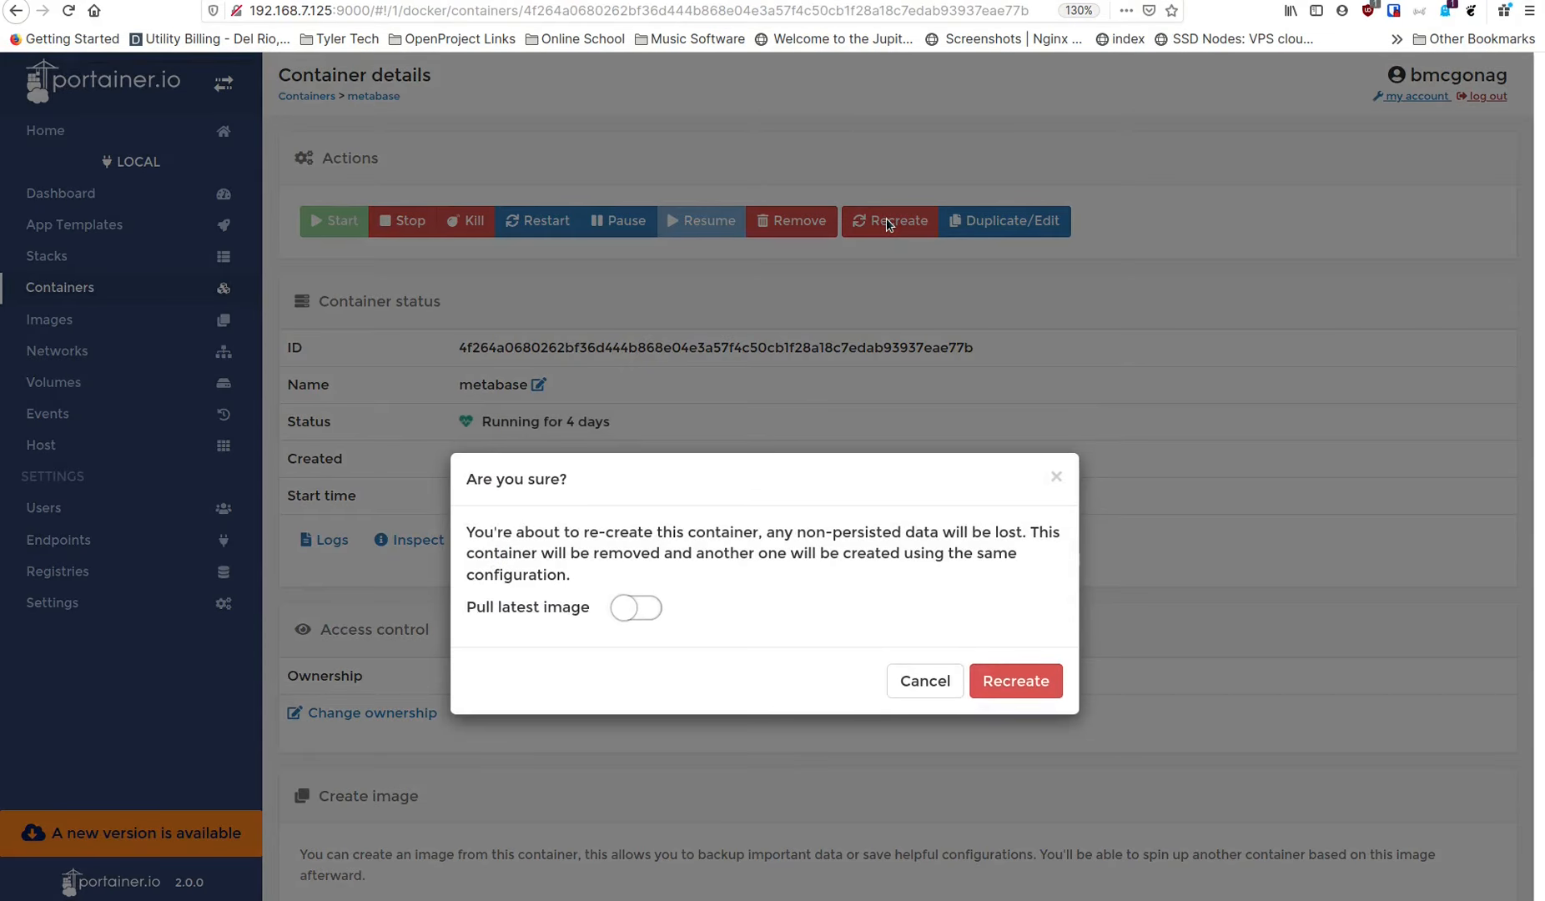
{"action": "left_click", "coordinate": [636, 612]}
{"action": "left_click", "coordinate": [1056, 478]}
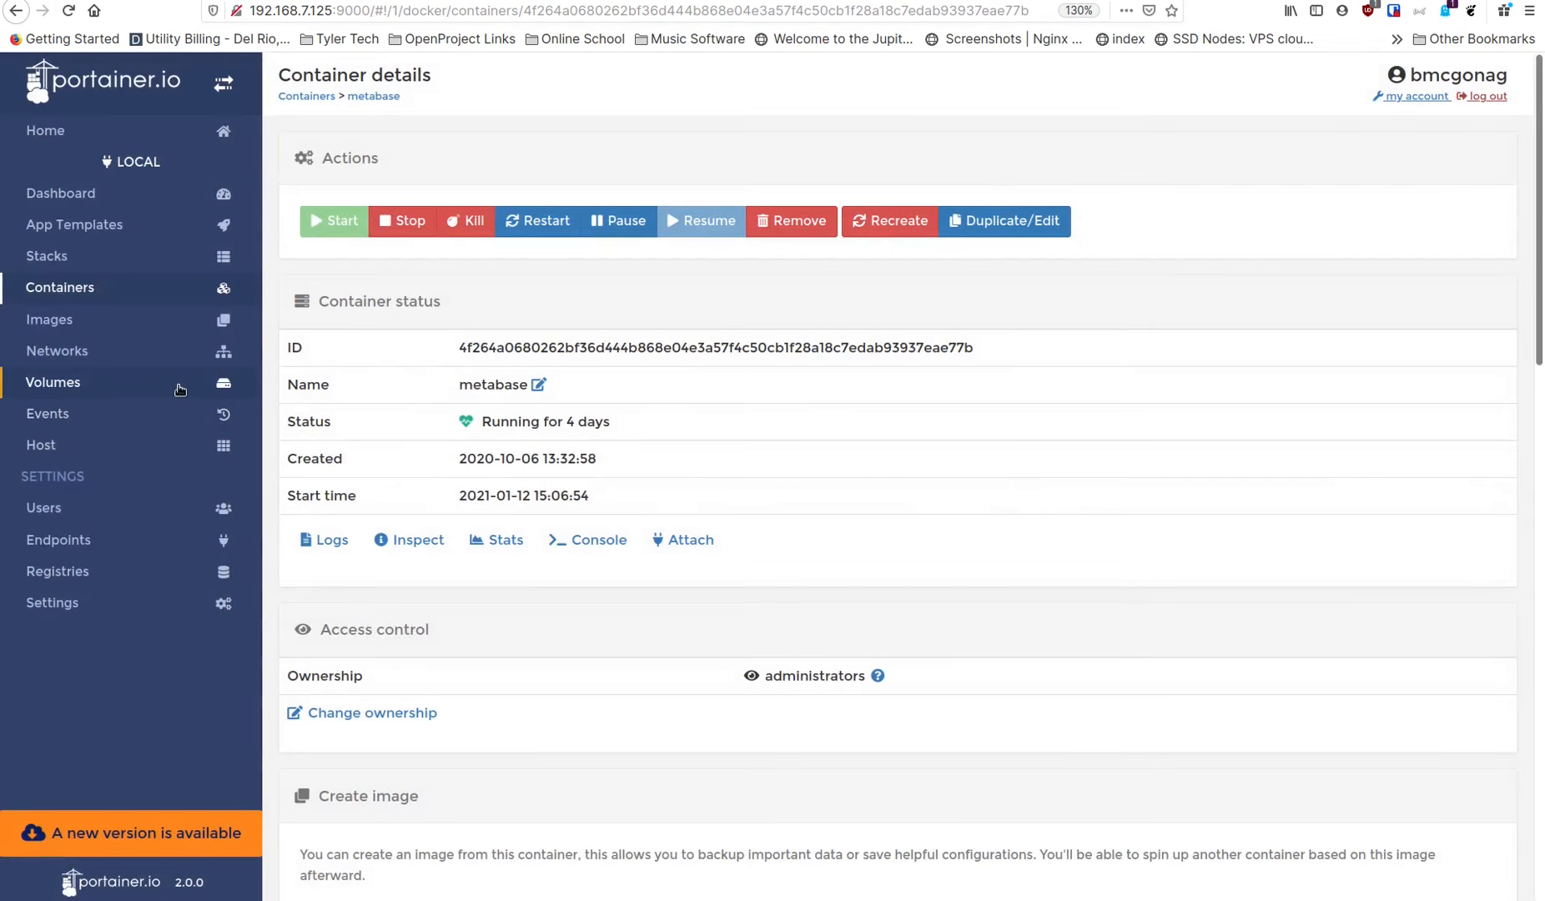
- Open Portainer's image list and set it to show 25 items per page
{"action": "left_click", "coordinate": [75, 331]}
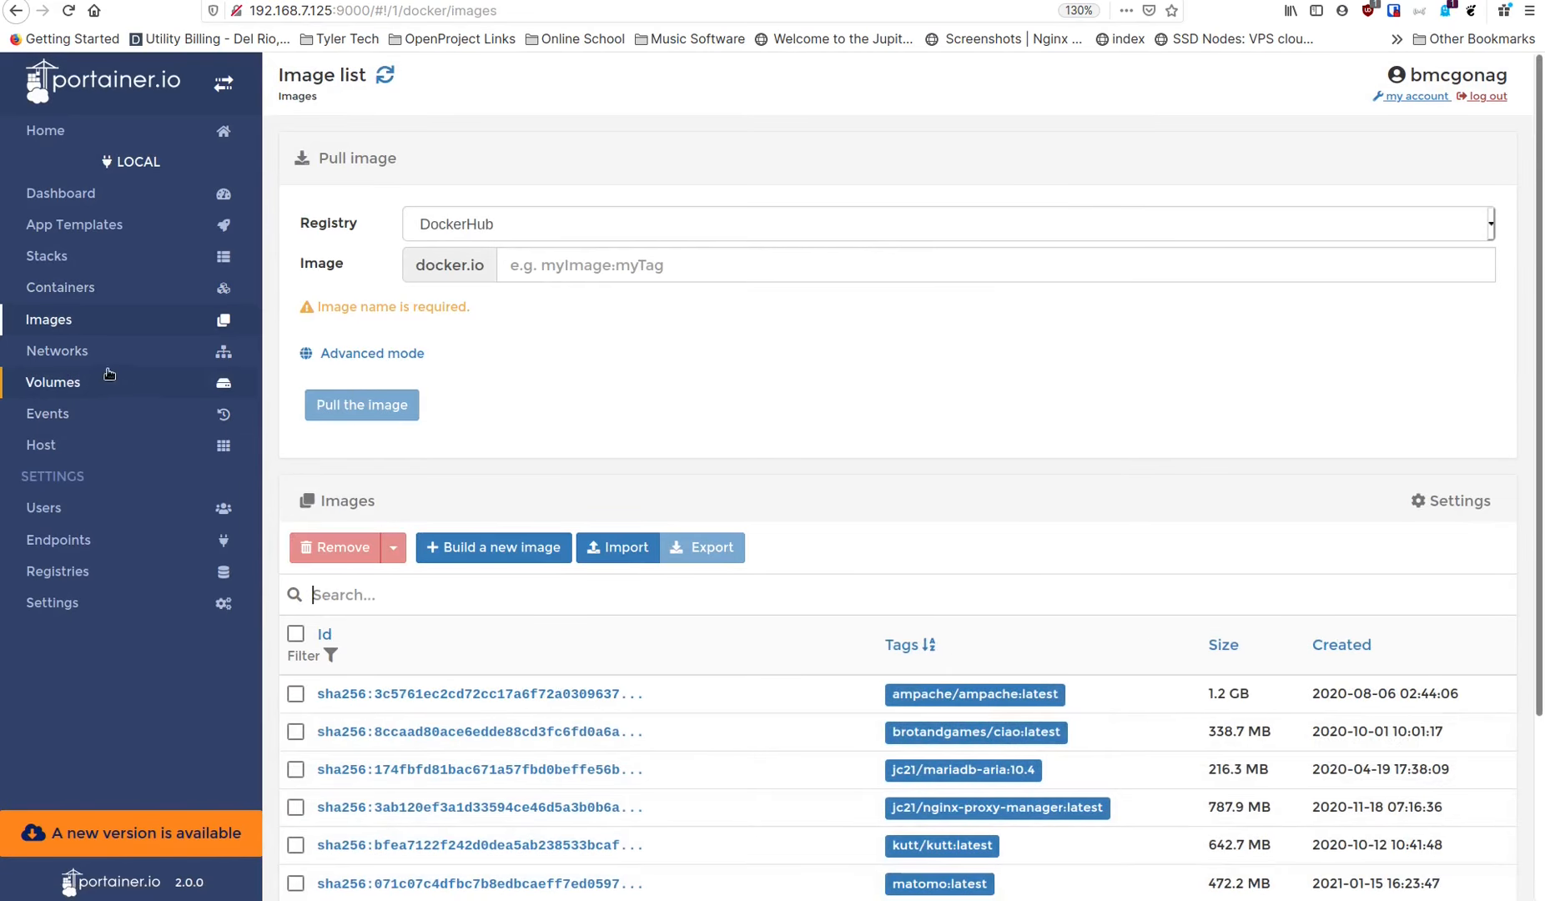
{"action": "scroll", "coordinate": [577, 562], "scroll_direction": "down", "scroll_amount": 3}
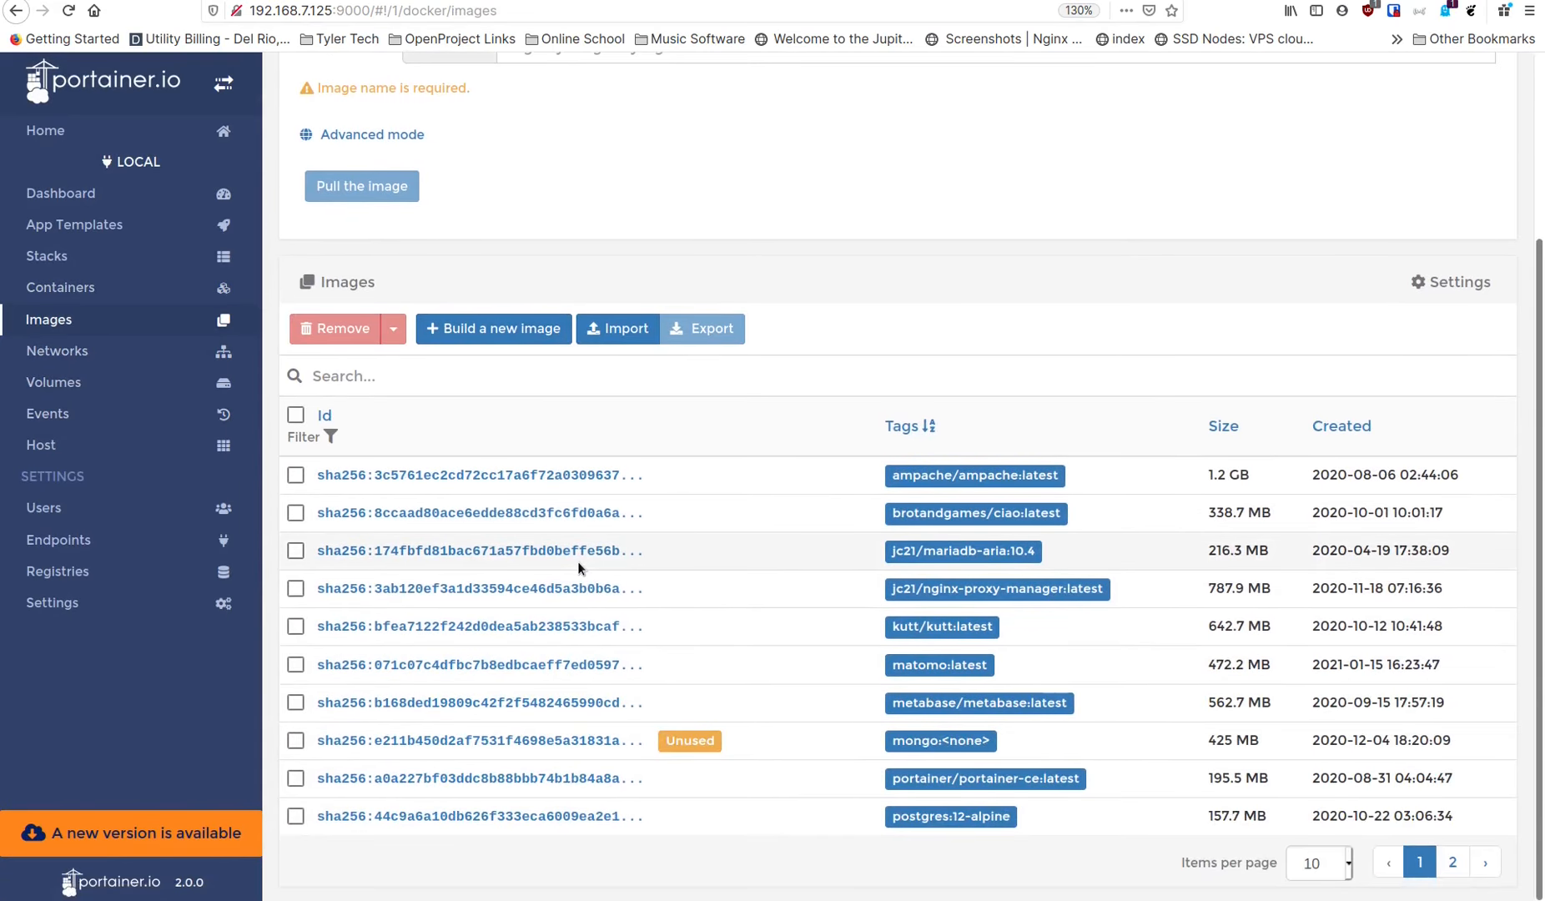
{"action": "scroll", "coordinate": [578, 561], "scroll_direction": "up", "scroll_amount": 1}
{"action": "scroll", "coordinate": [577, 562], "scroll_direction": "down", "scroll_amount": 1}
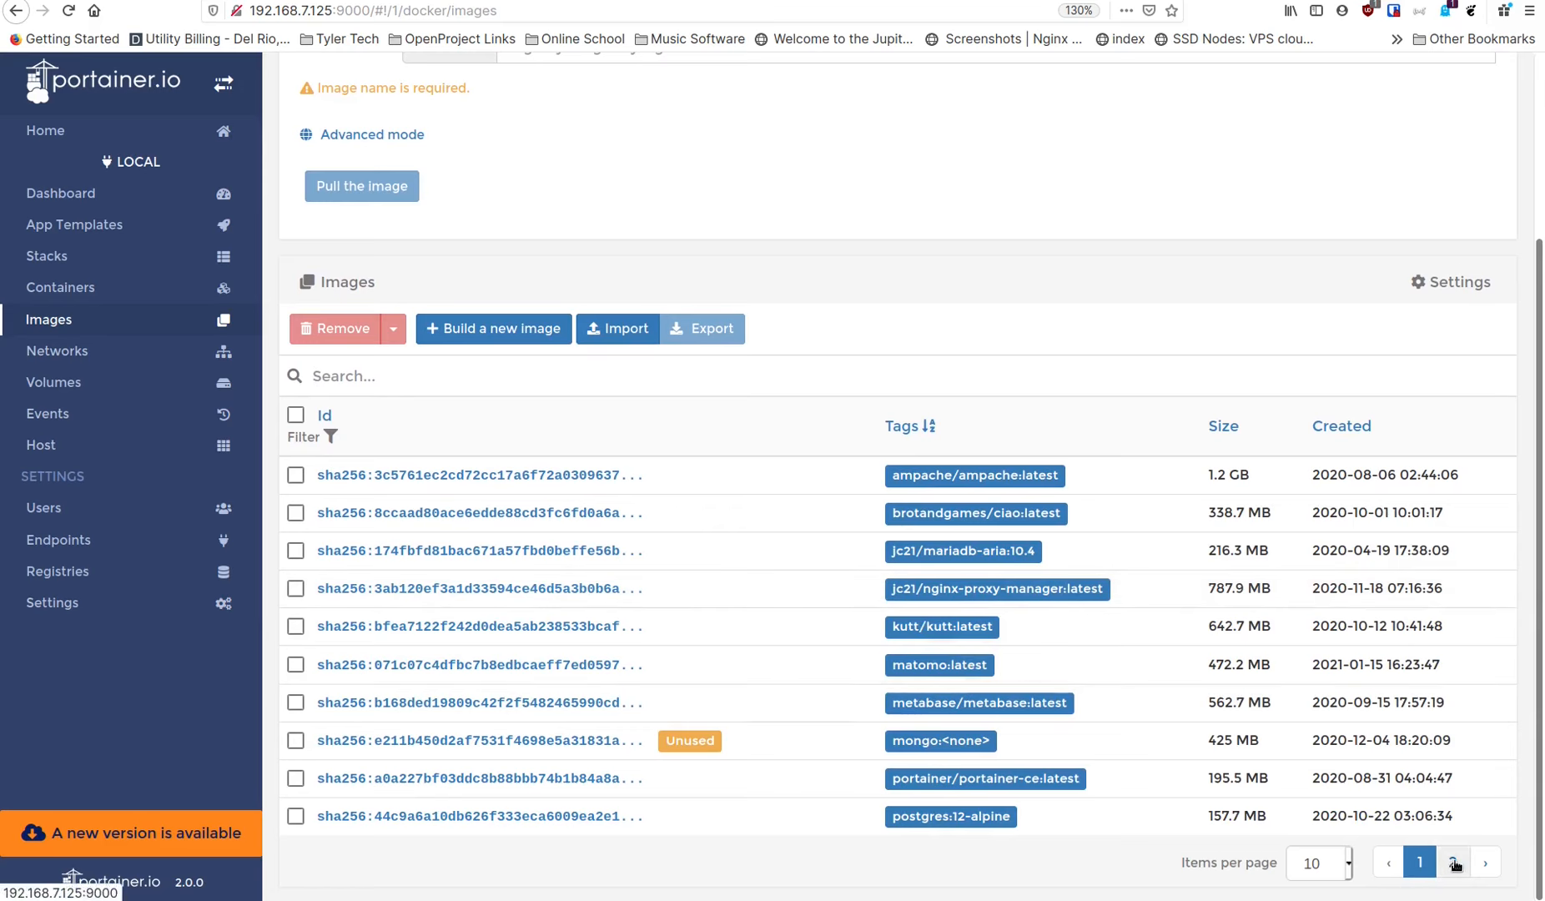
{"action": "left_click", "coordinate": [1348, 866]}
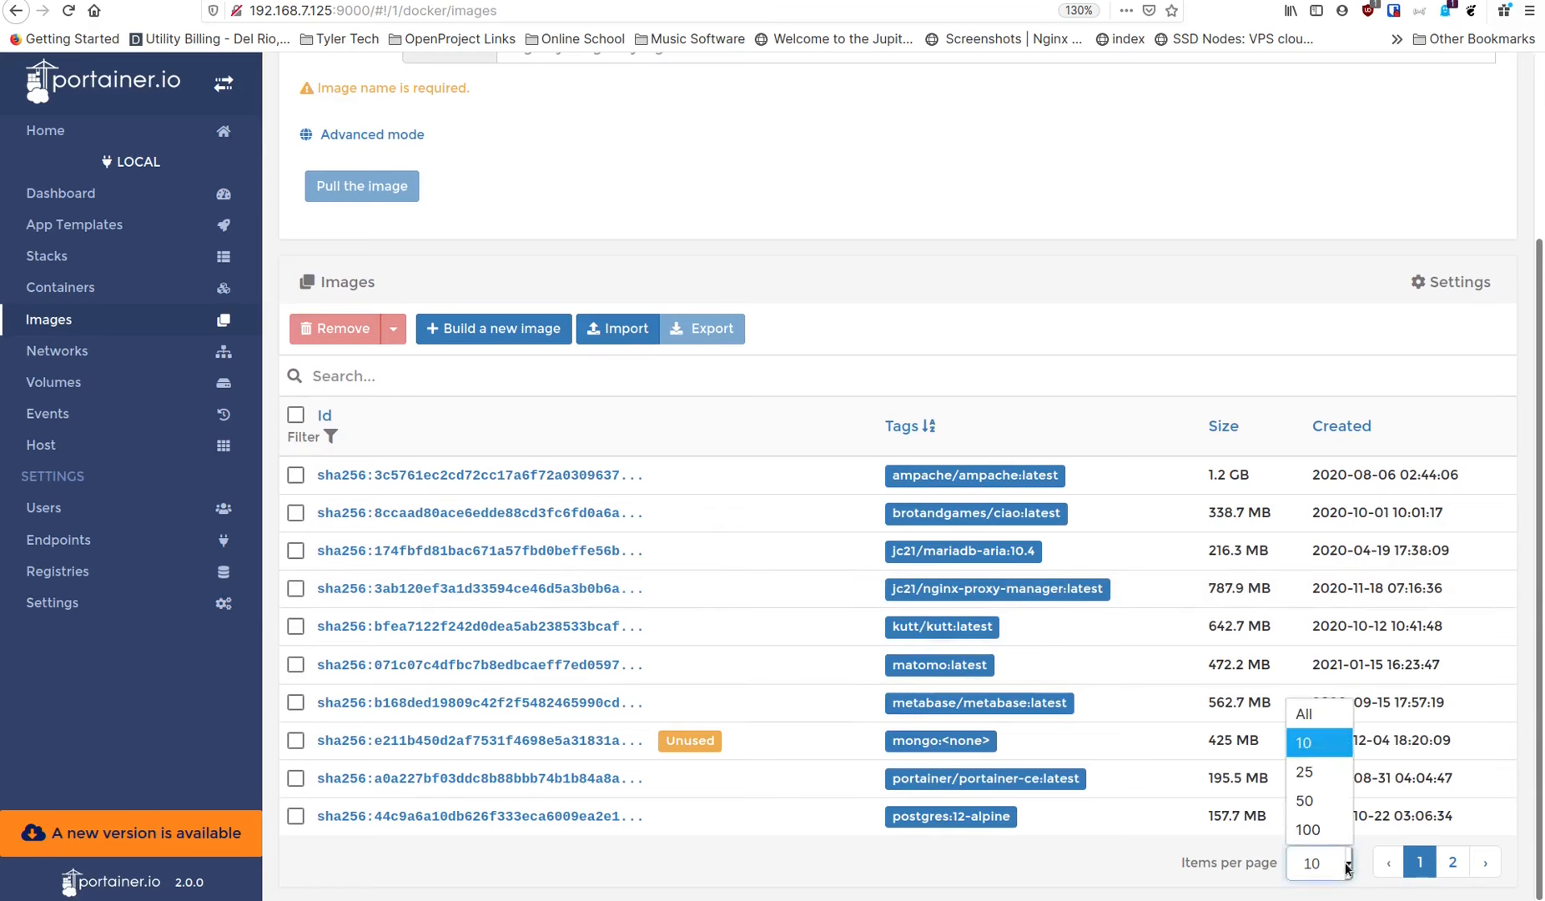
{"action": "left_click", "coordinate": [1306, 772]}
{"action": "scroll", "coordinate": [830, 656], "scroll_direction": "down", "scroll_amount": 2}
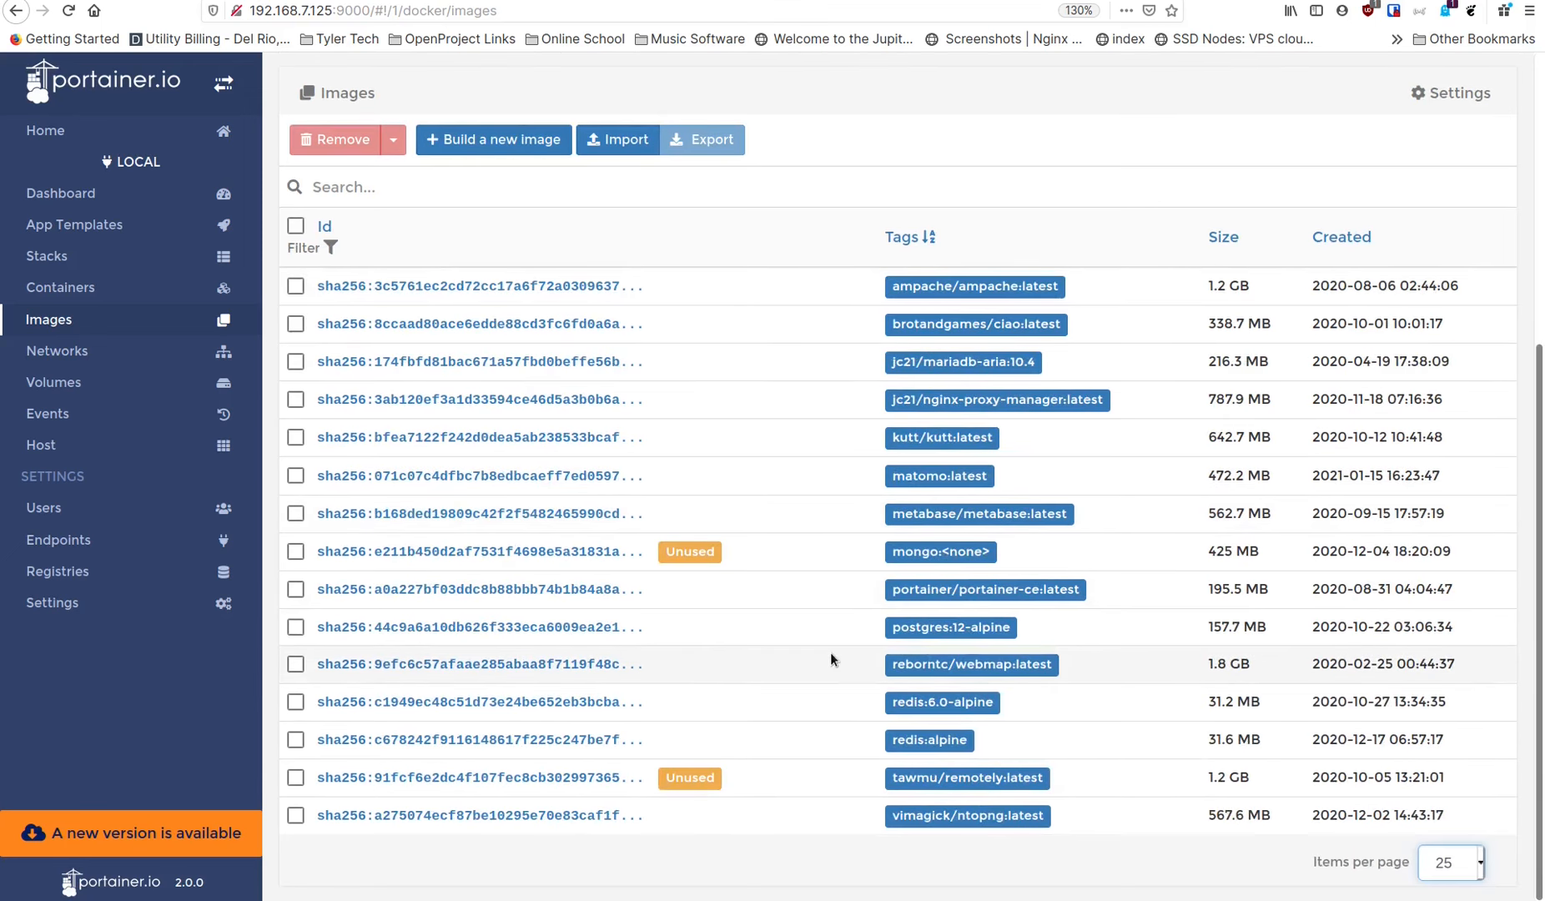
- Look through the listed images and filter them by "meta"
{"action": "scroll", "coordinate": [830, 651], "scroll_direction": "up", "scroll_amount": 4}
{"action": "scroll", "coordinate": [830, 652], "scroll_direction": "down", "scroll_amount": 4}
{"action": "scroll", "coordinate": [831, 658], "scroll_direction": "up", "scroll_amount": 4}
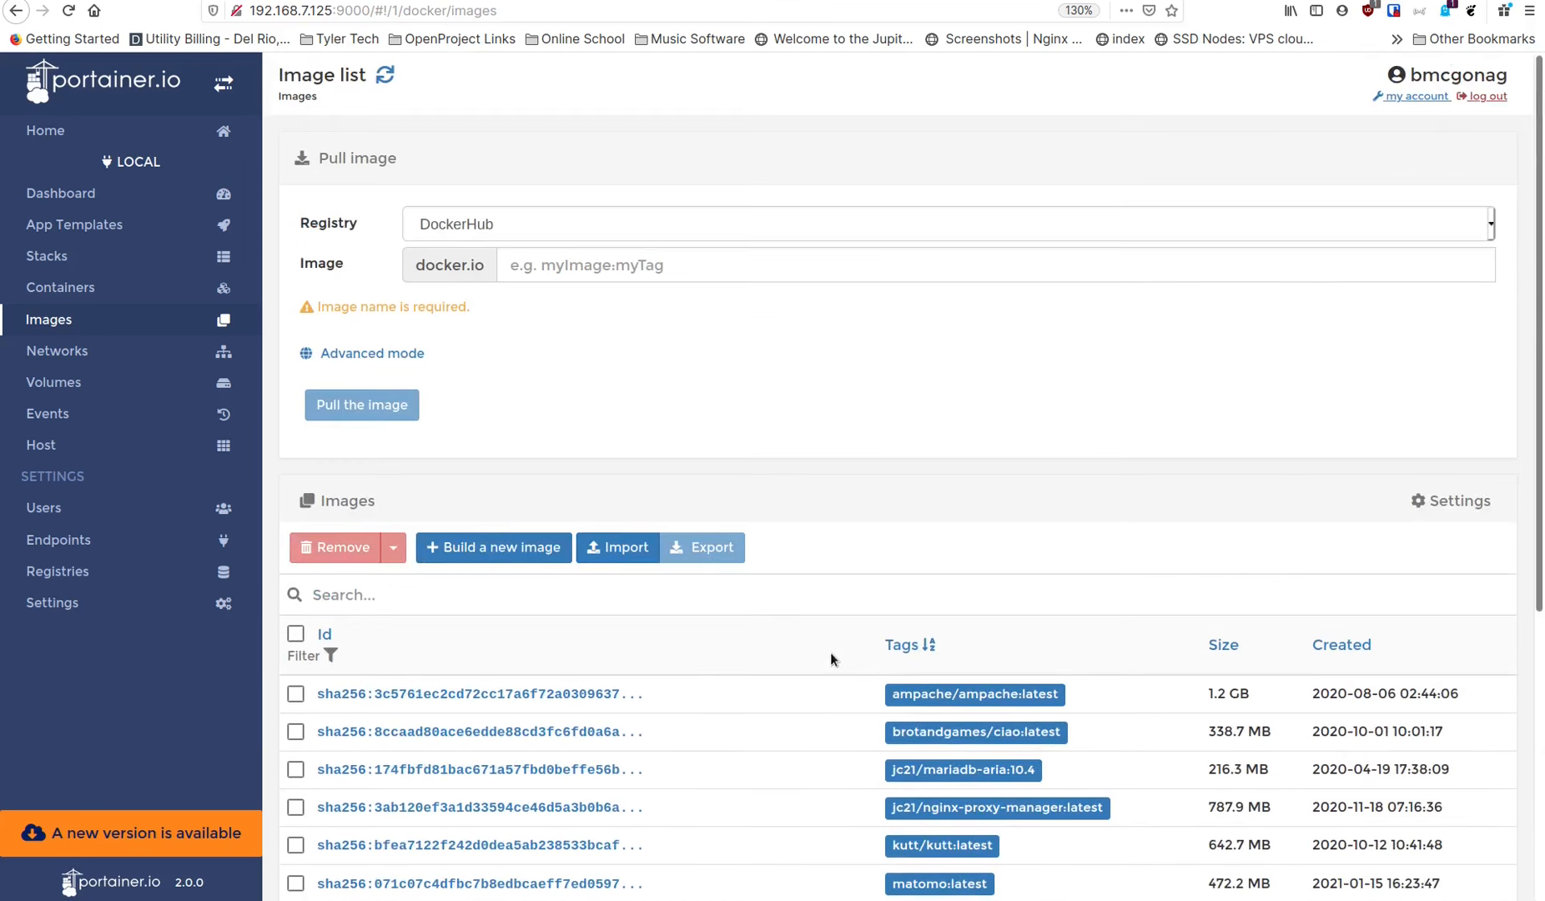
{"action": "scroll", "coordinate": [804, 724], "scroll_direction": "down", "scroll_amount": 4}
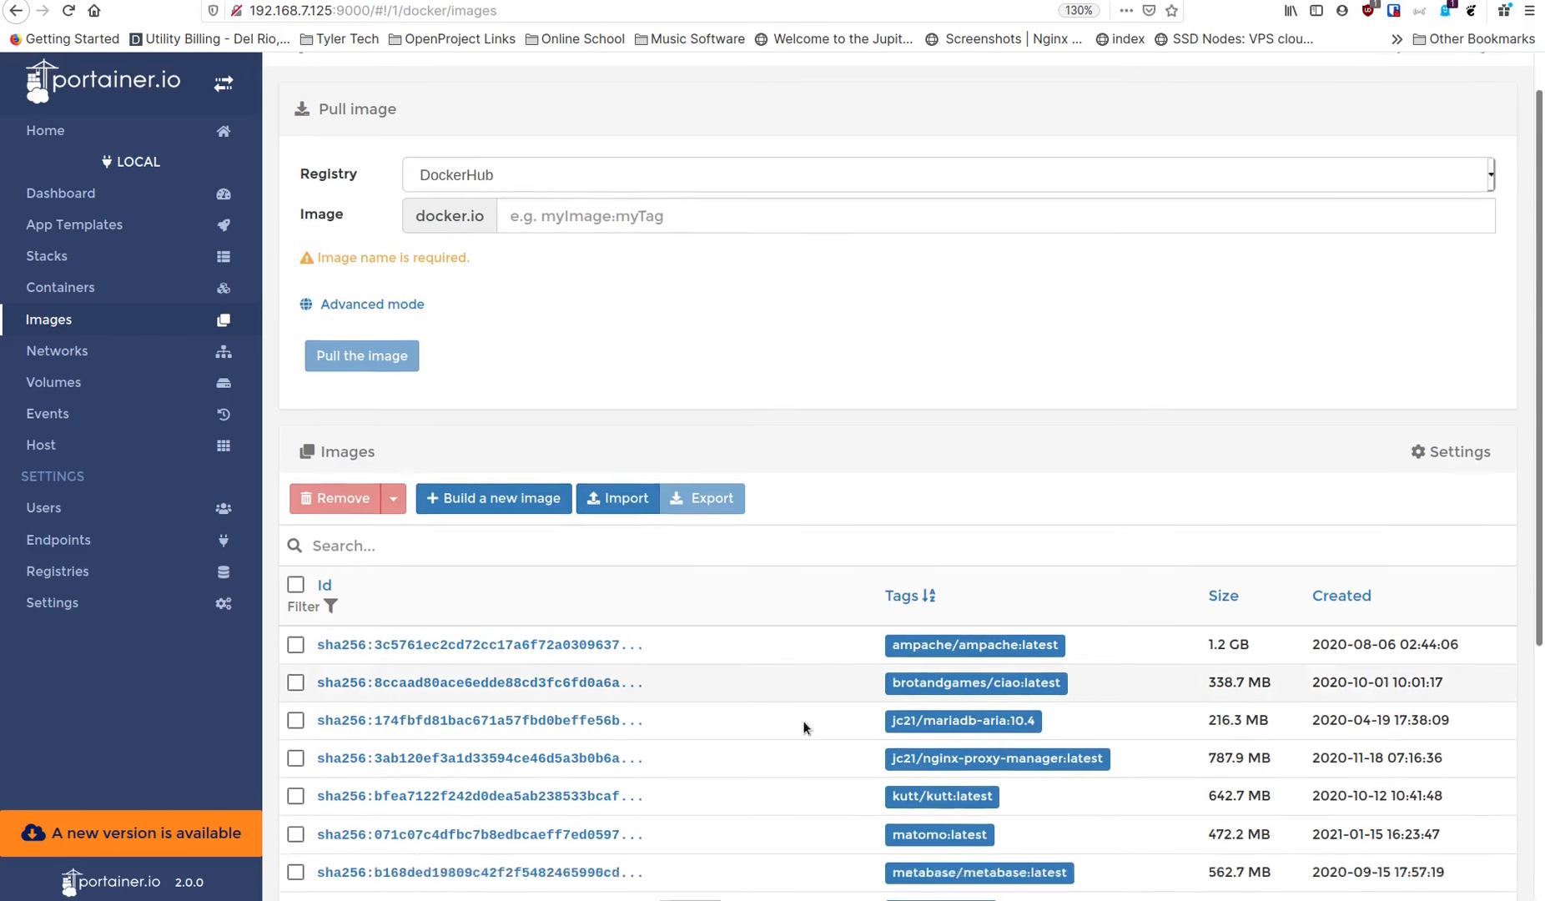
{"action": "scroll", "coordinate": [804, 728], "scroll_direction": "up", "scroll_amount": 3}
{"action": "left_click", "coordinate": [409, 544]}
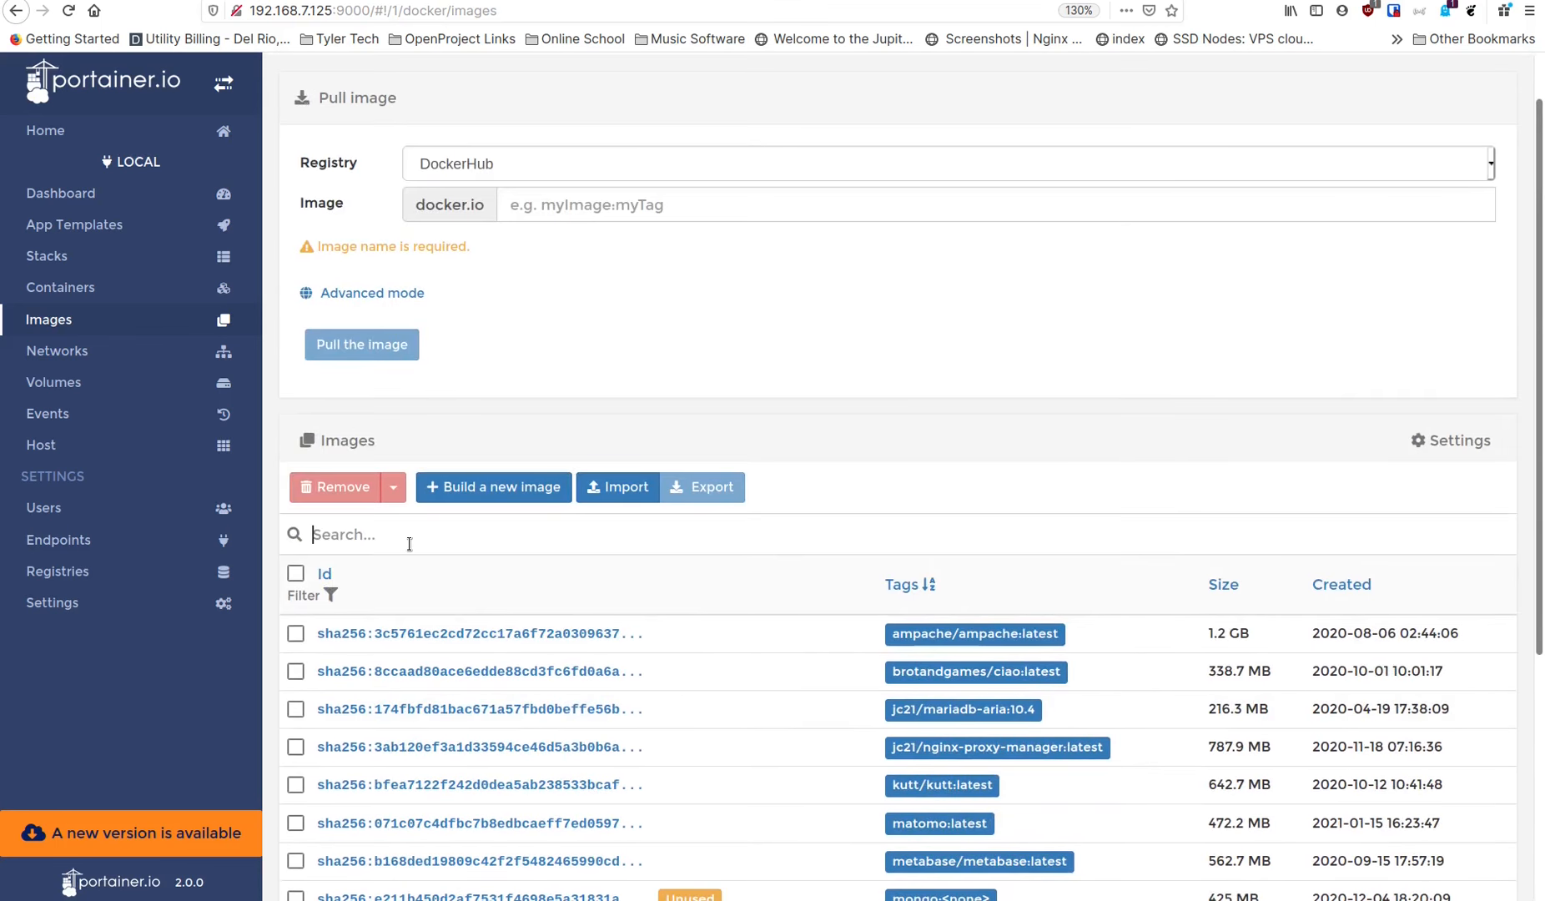
{"action": "type", "text": "meta"}
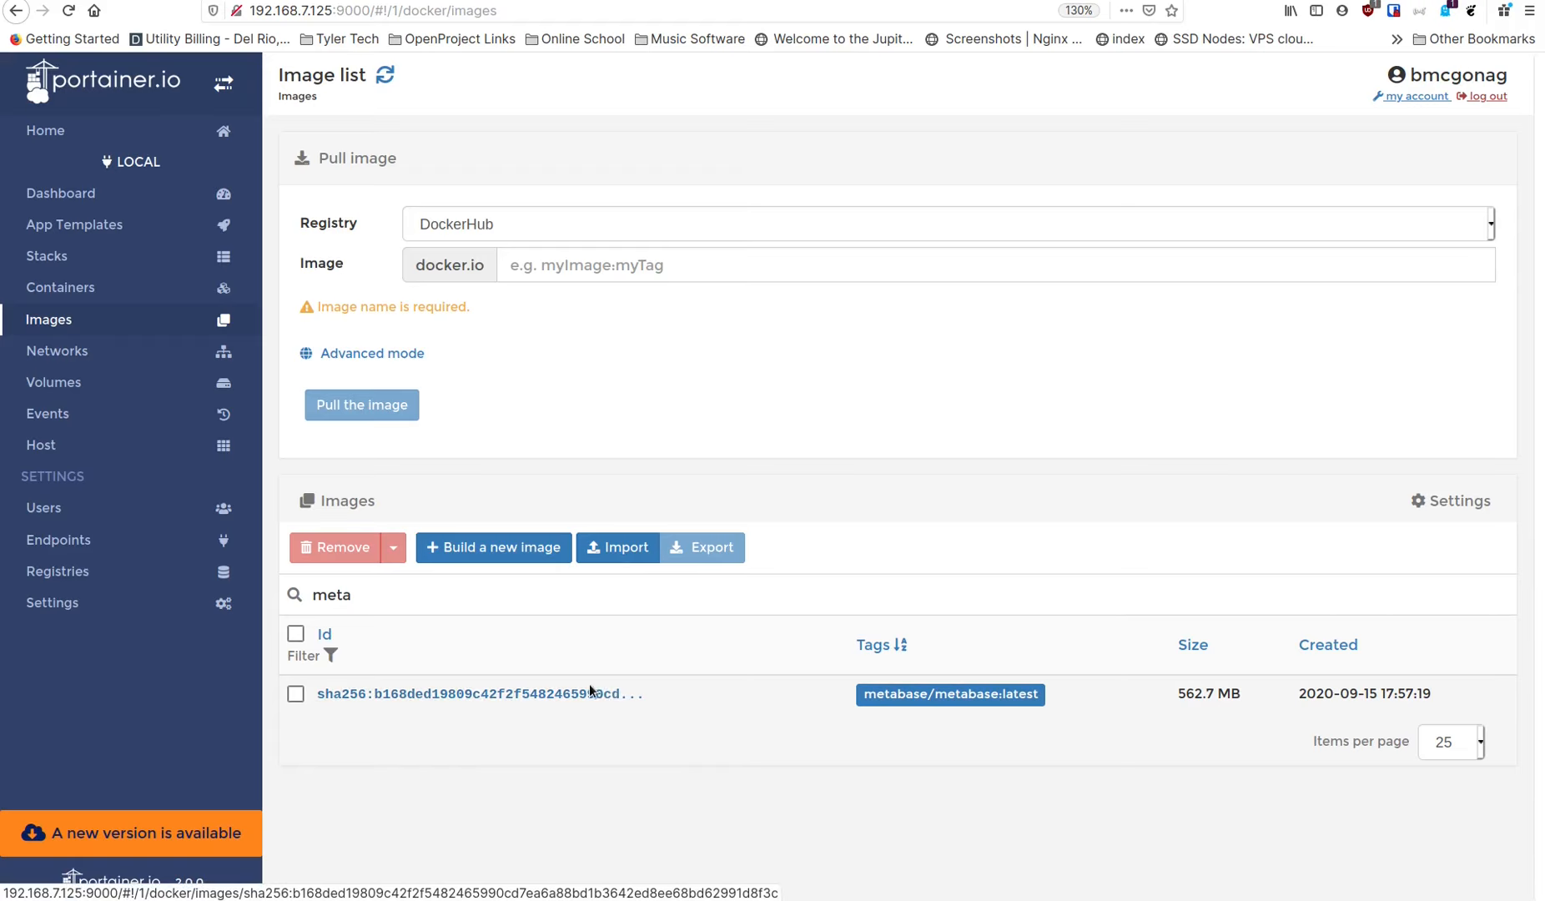
- Recreate the metabase container with Pull latest image enabled, and check the new container's startup logs
{"action": "left_click", "coordinate": [143, 296]}
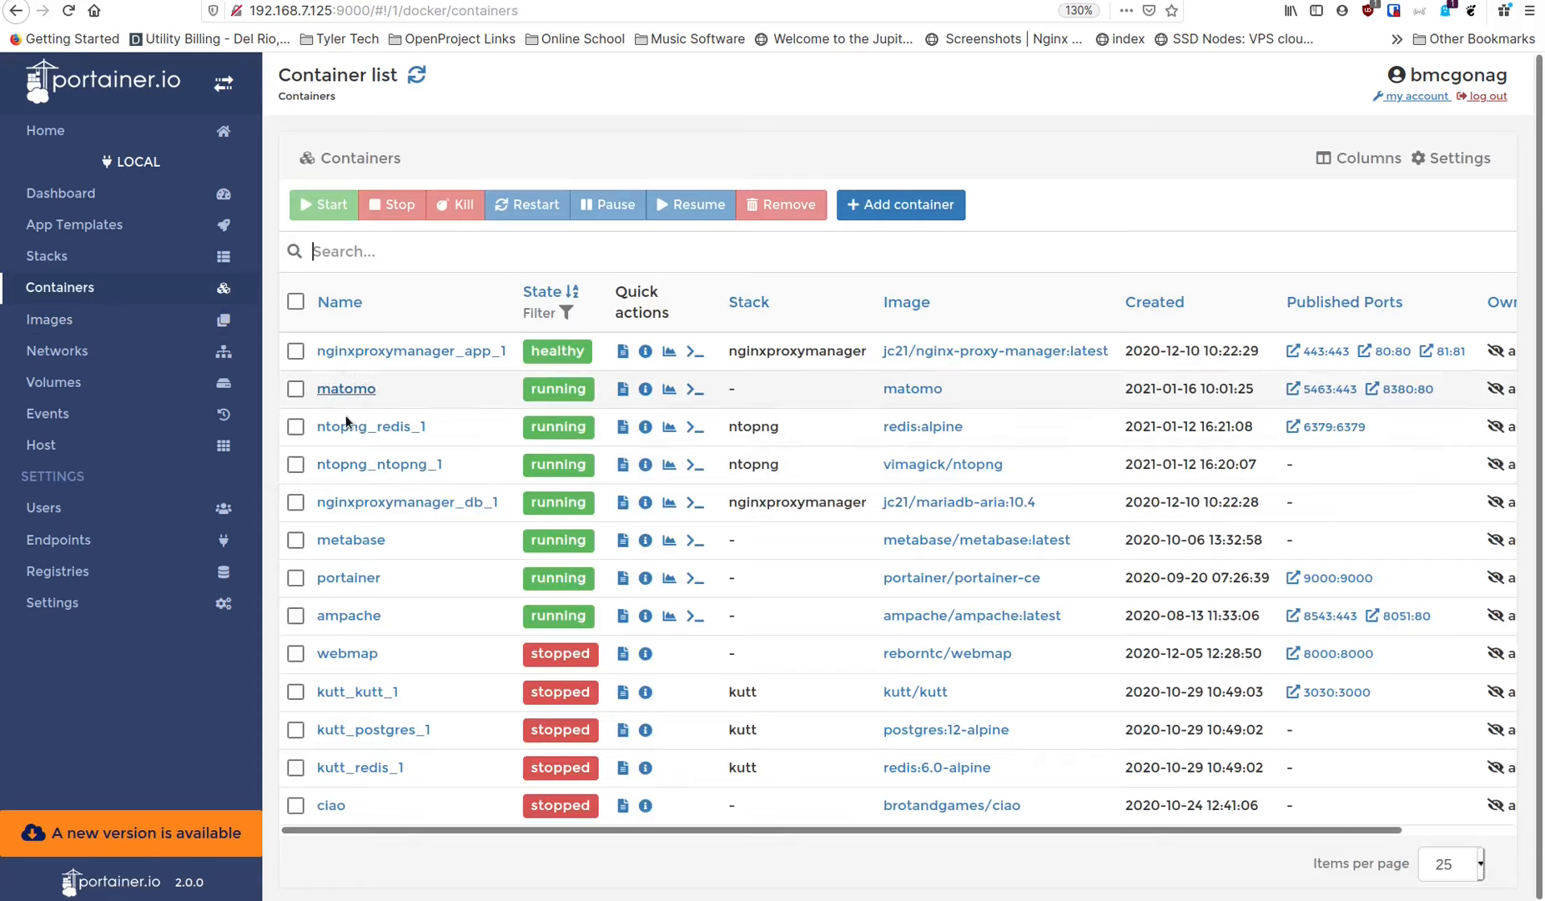
{"action": "left_click", "coordinate": [367, 542]}
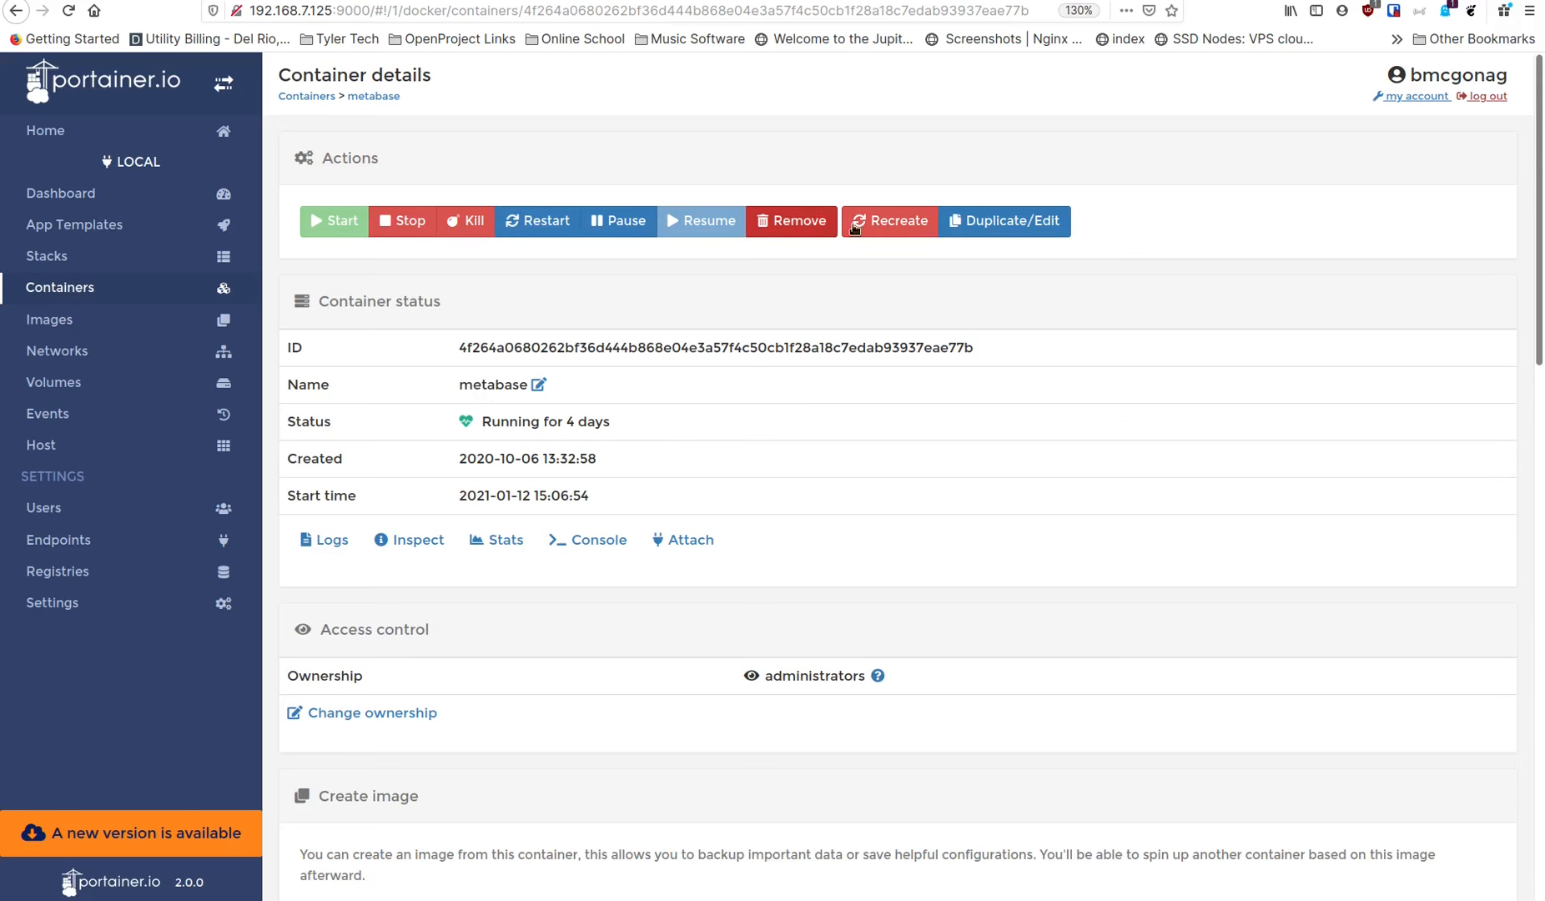
{"action": "left_click", "coordinate": [885, 224]}
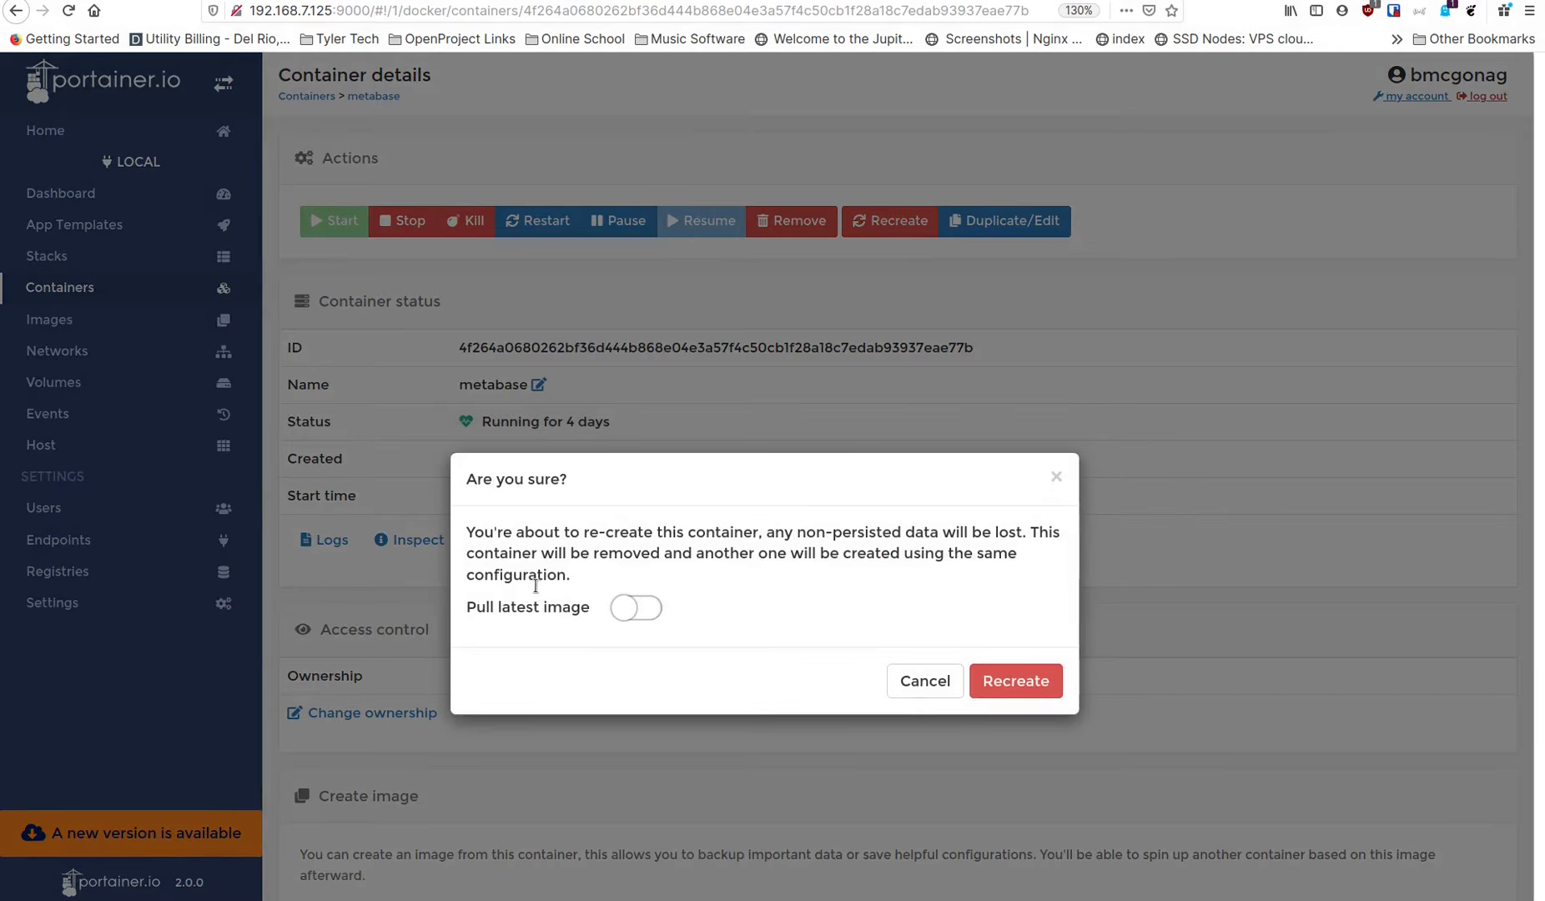
{"action": "left_click", "coordinate": [633, 608]}
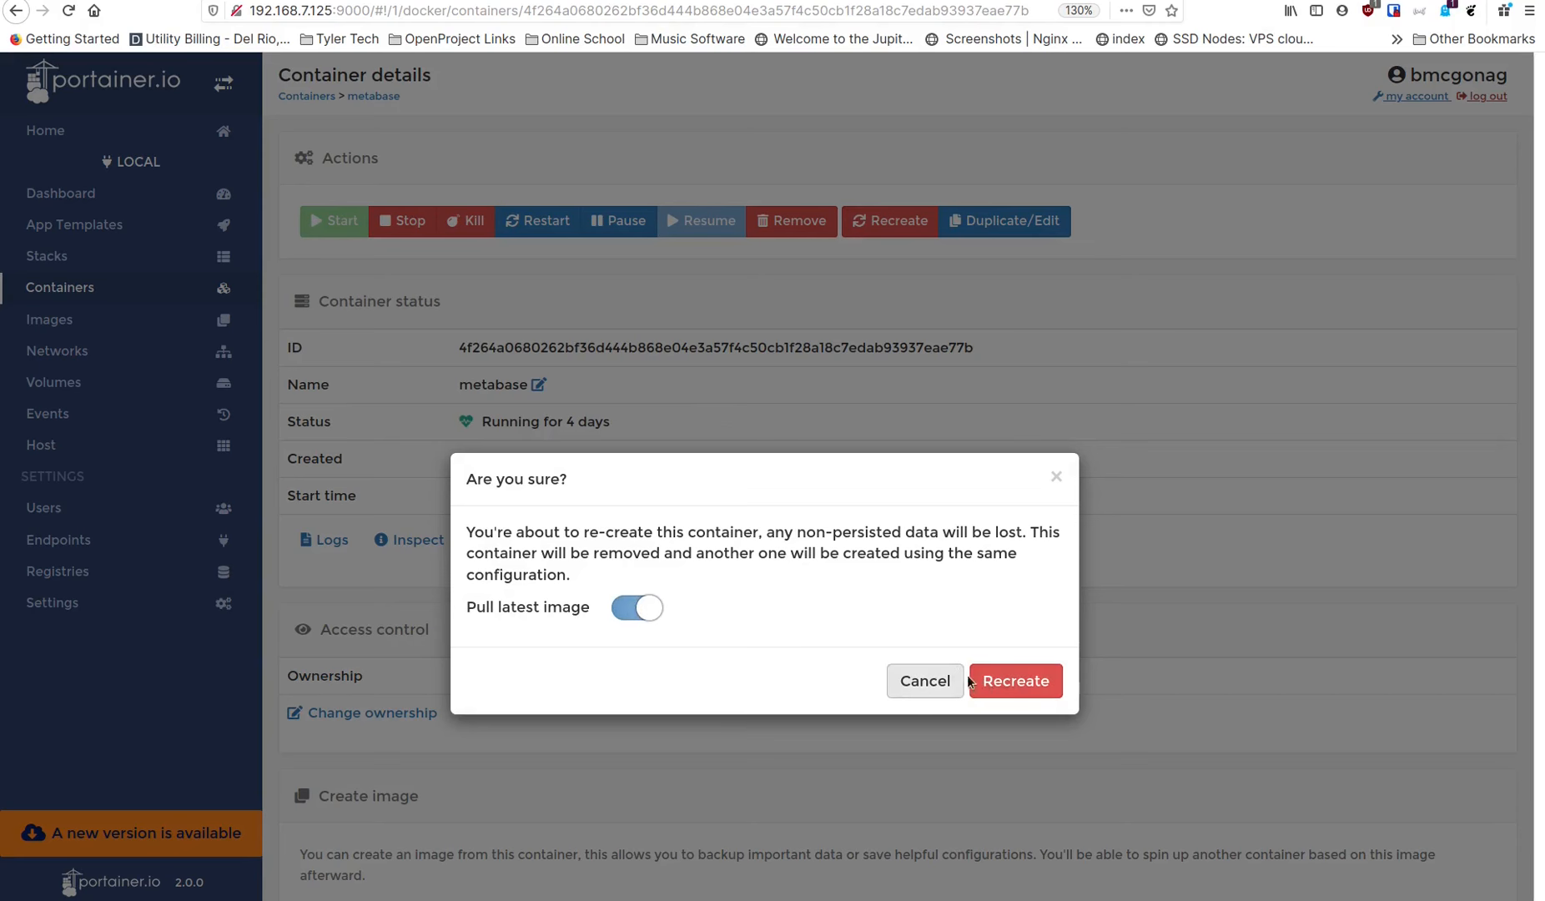
{"action": "left_click", "coordinate": [1019, 677]}
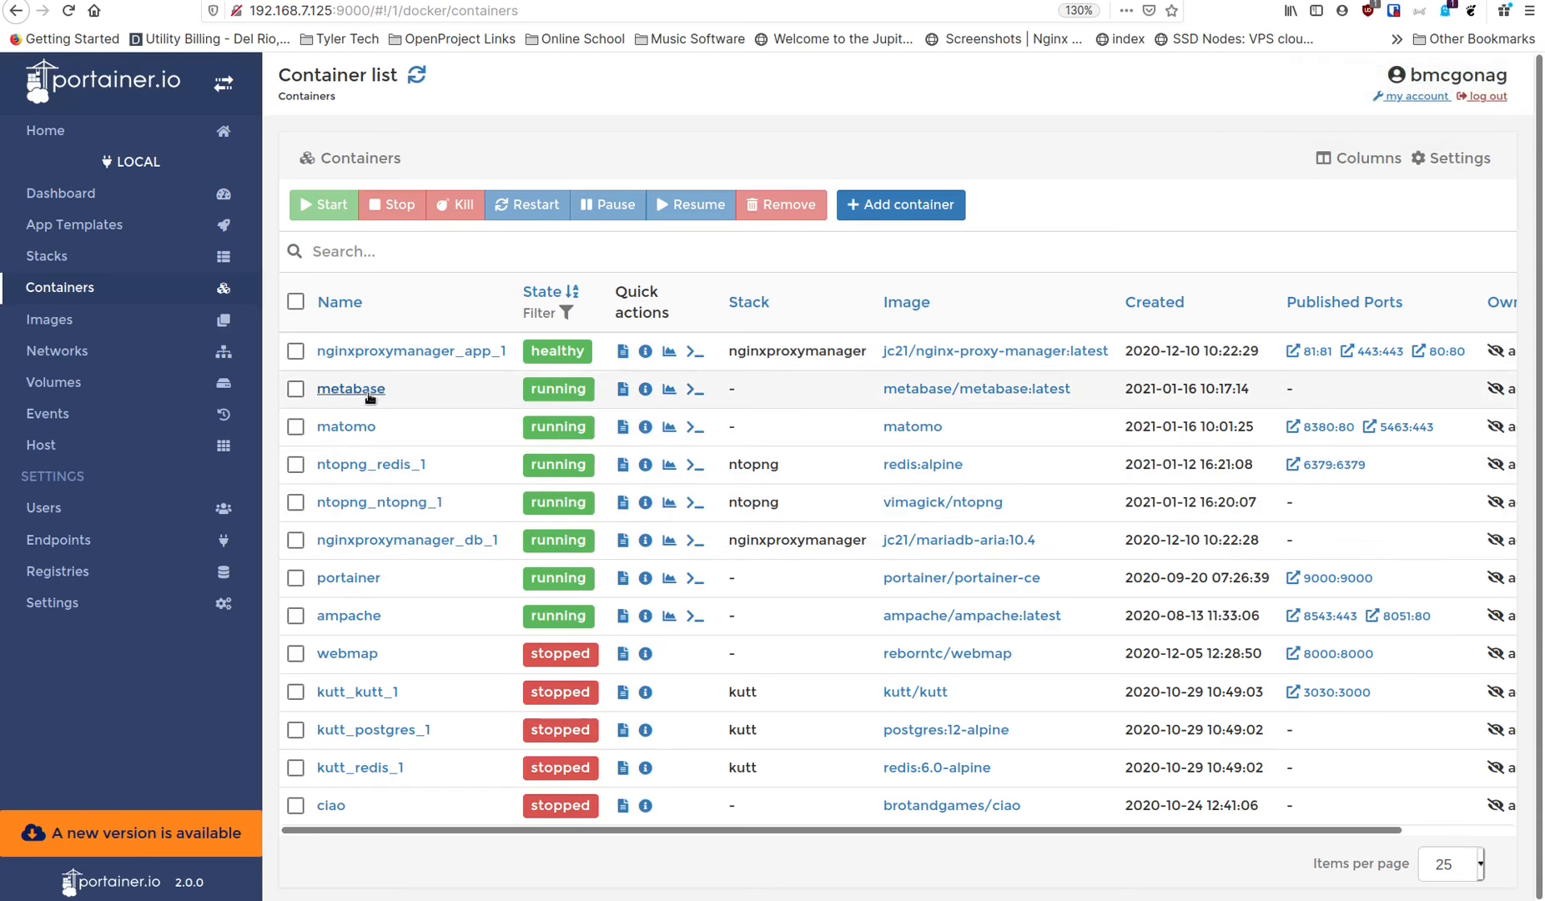
{"action": "left_click", "coordinate": [623, 389]}
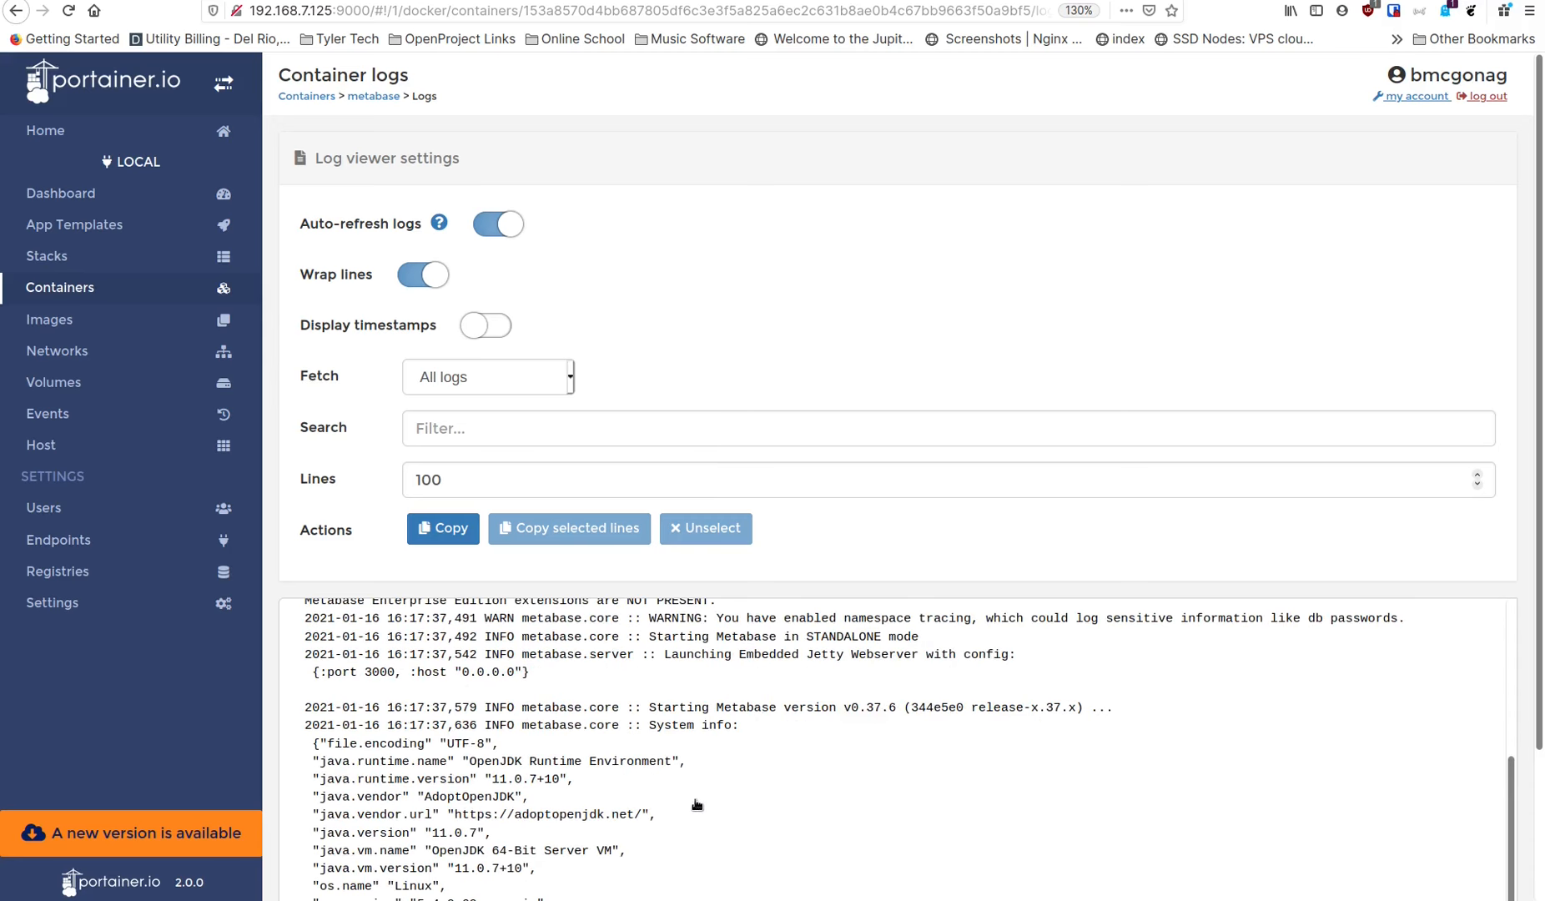
{"action": "scroll", "coordinate": [695, 799], "scroll_direction": "down", "scroll_amount": 2}
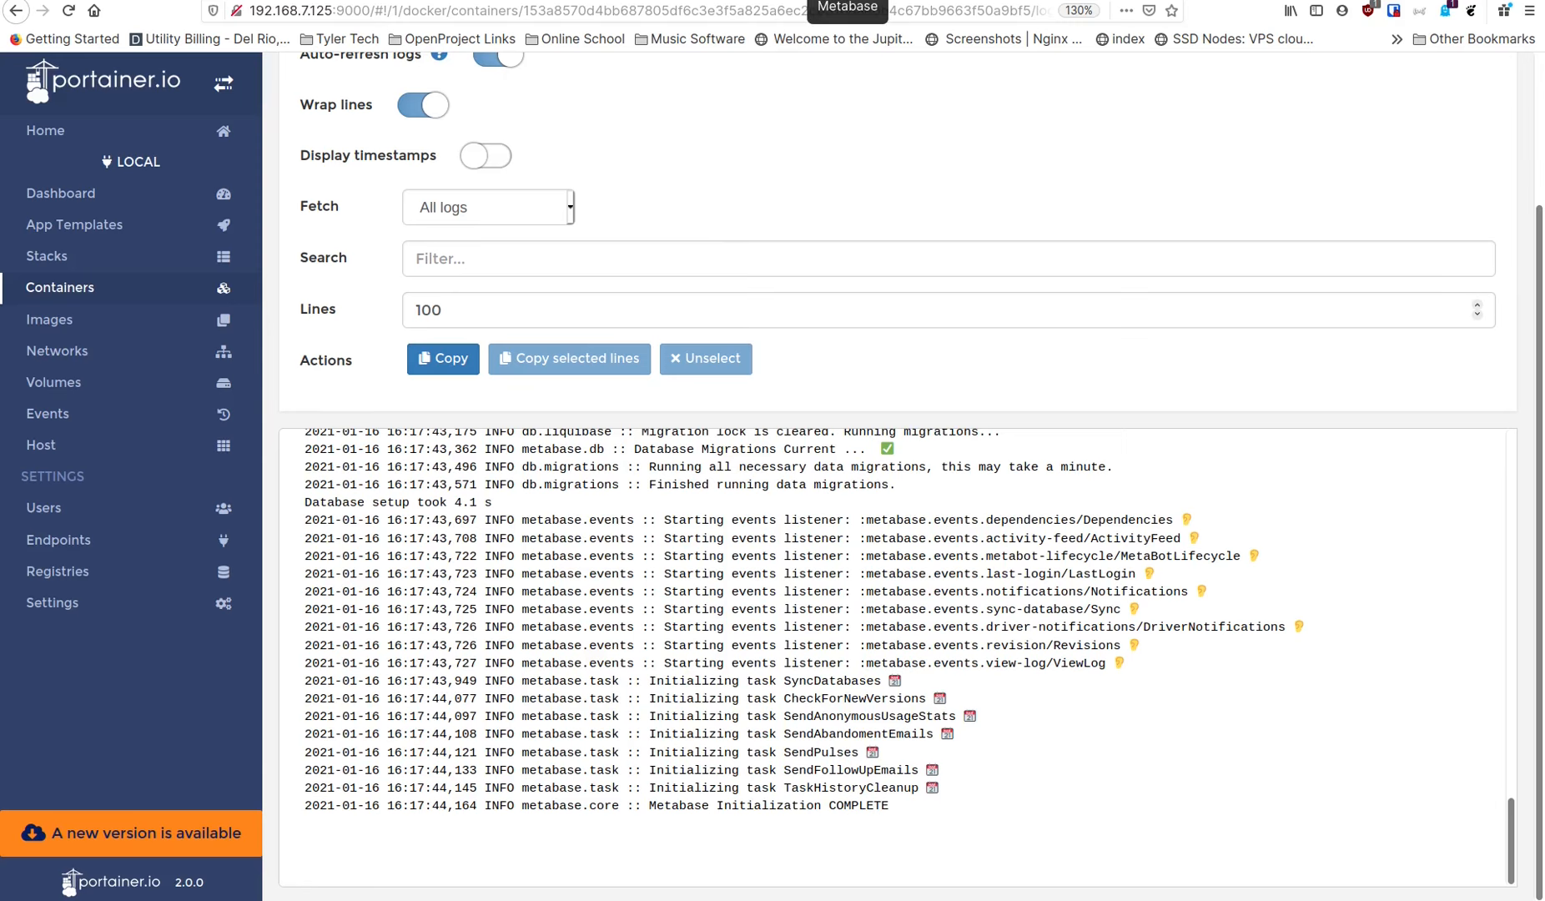
- Reload the Metabase web interface and check its version in the About Metabase information
{"action": "left_click", "coordinate": [814, 1]}
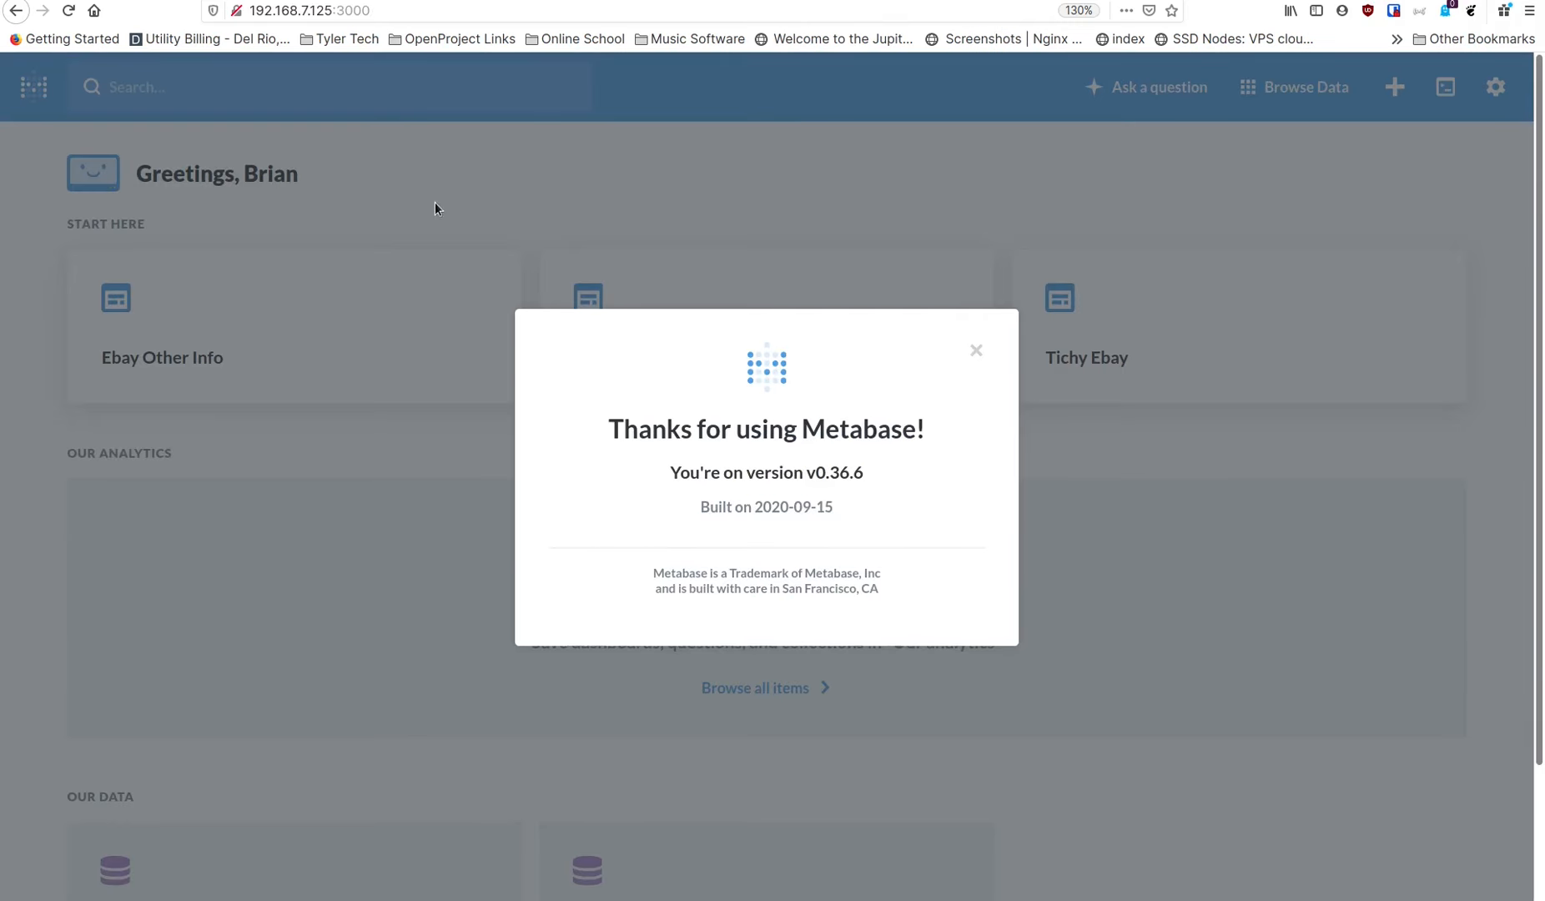
{"action": "left_click", "coordinate": [976, 349]}
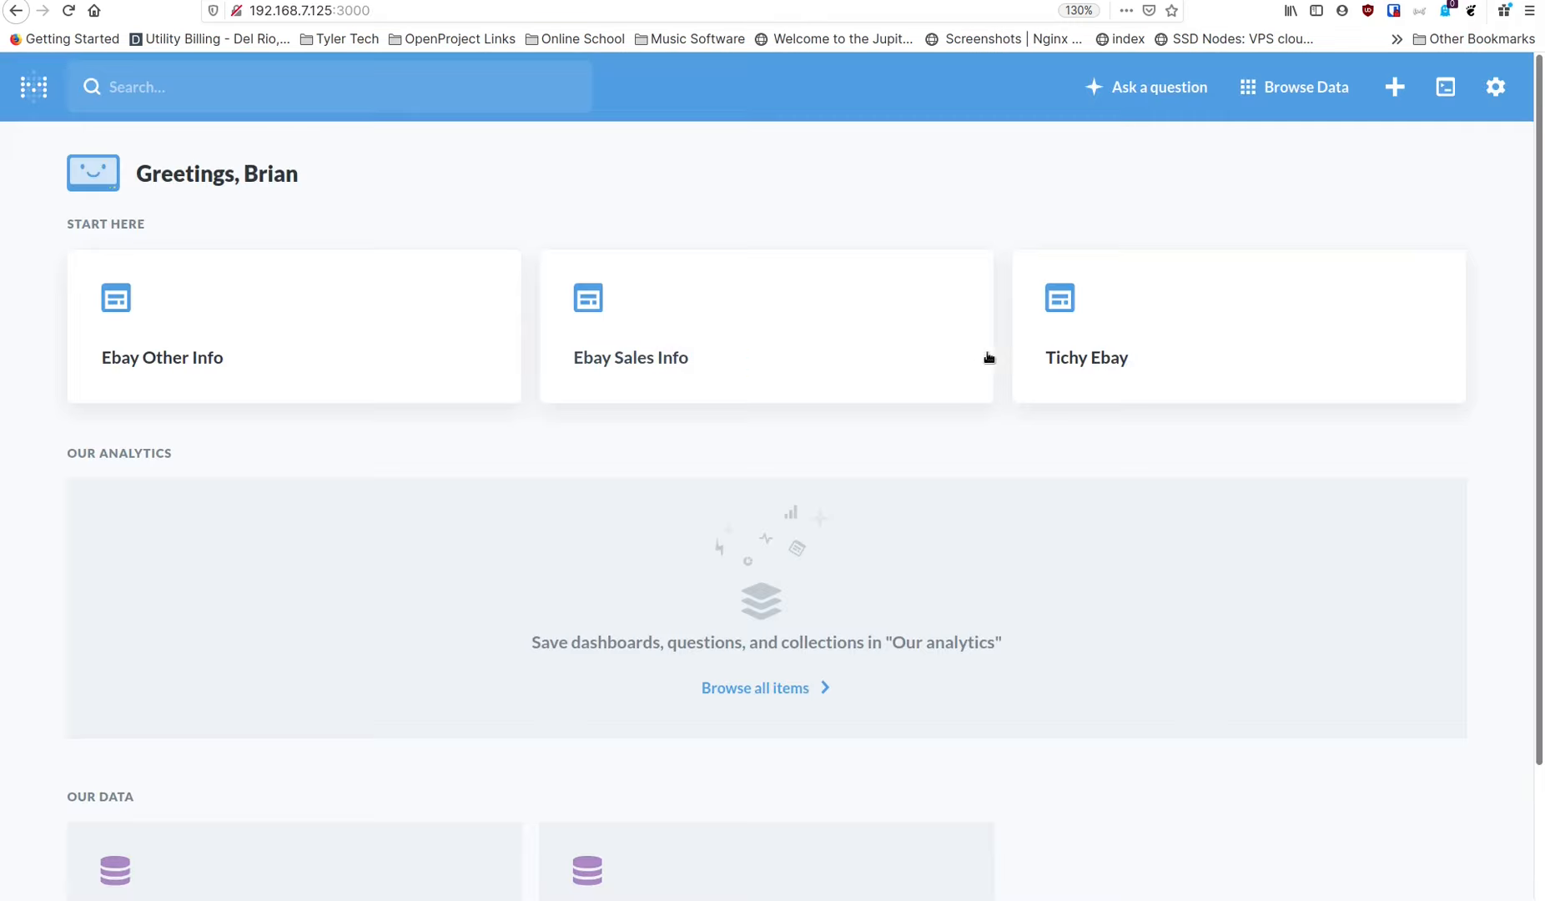
{"action": "left_click", "coordinate": [68, 10]}
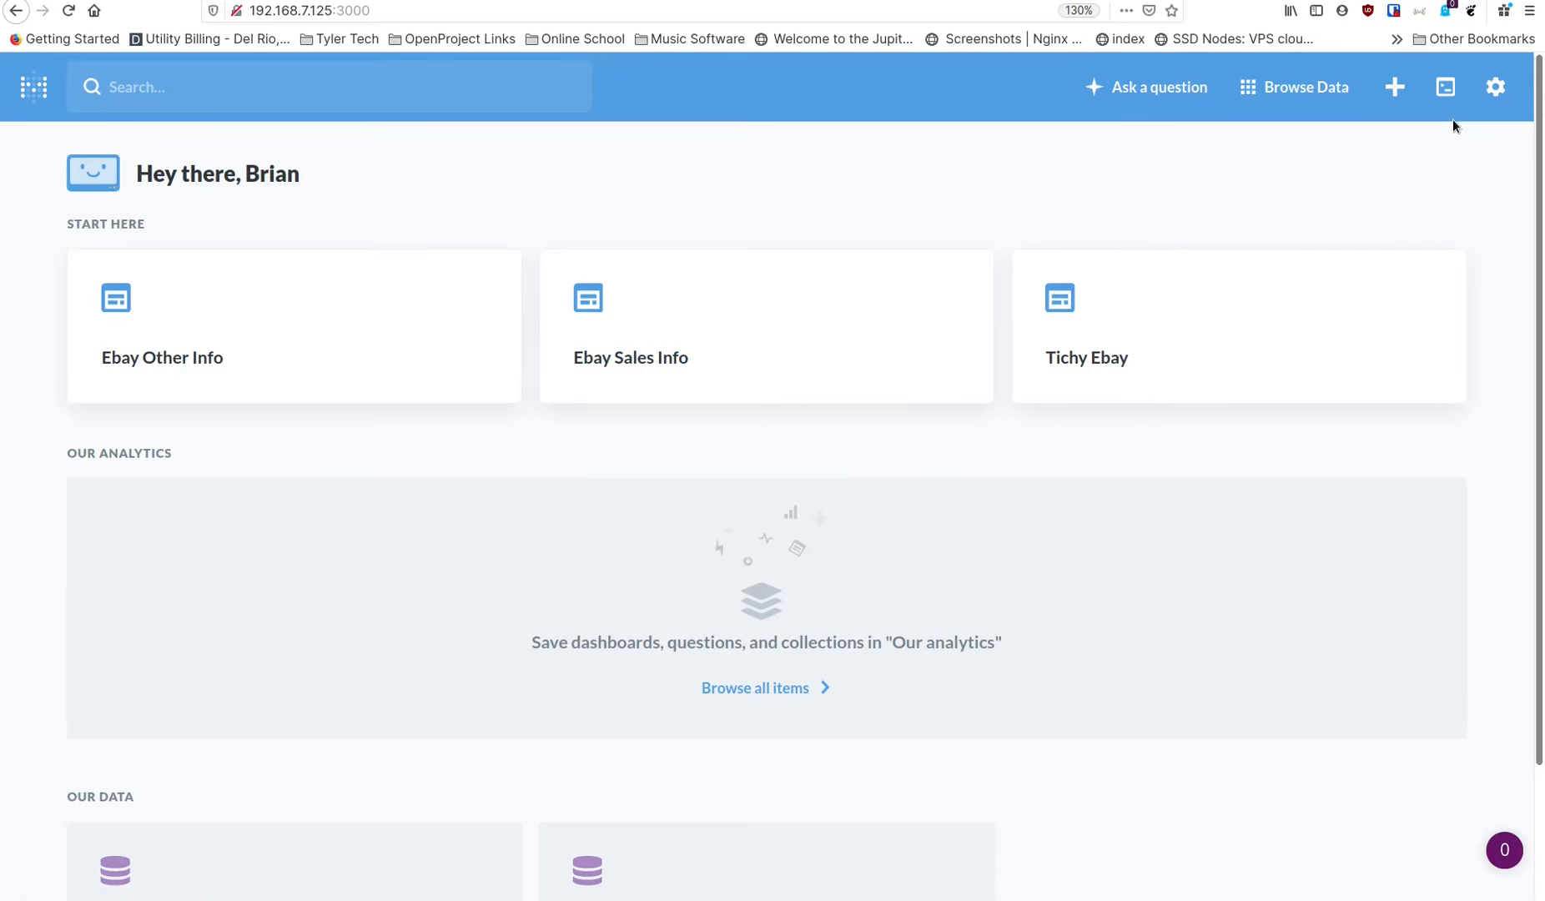
{"action": "left_click", "coordinate": [1495, 87]}
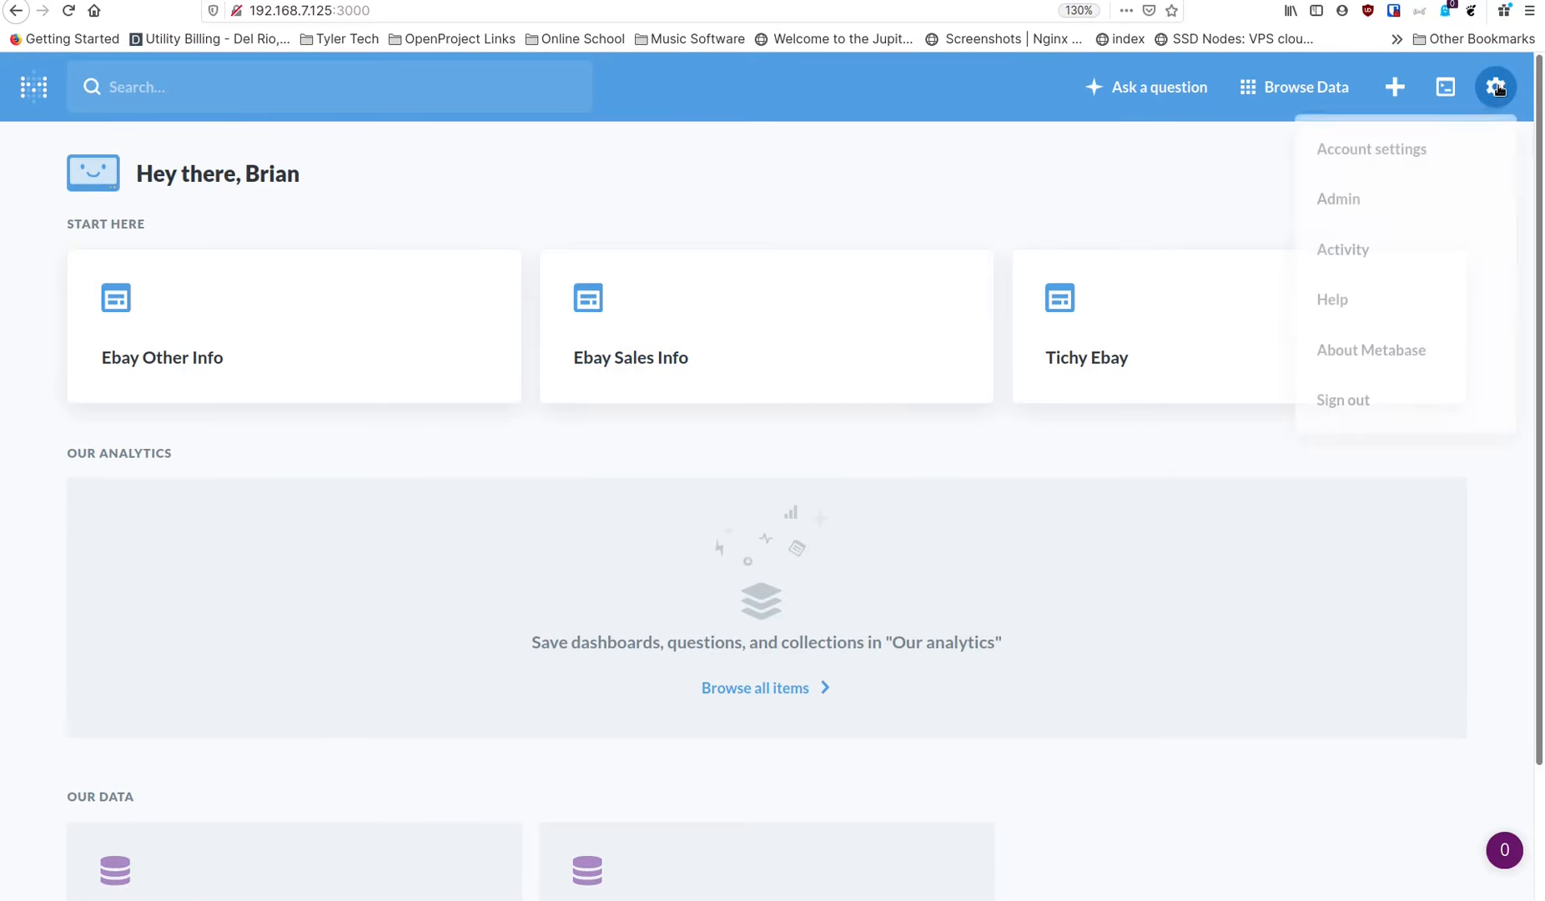
{"action": "left_click", "coordinate": [1393, 357]}
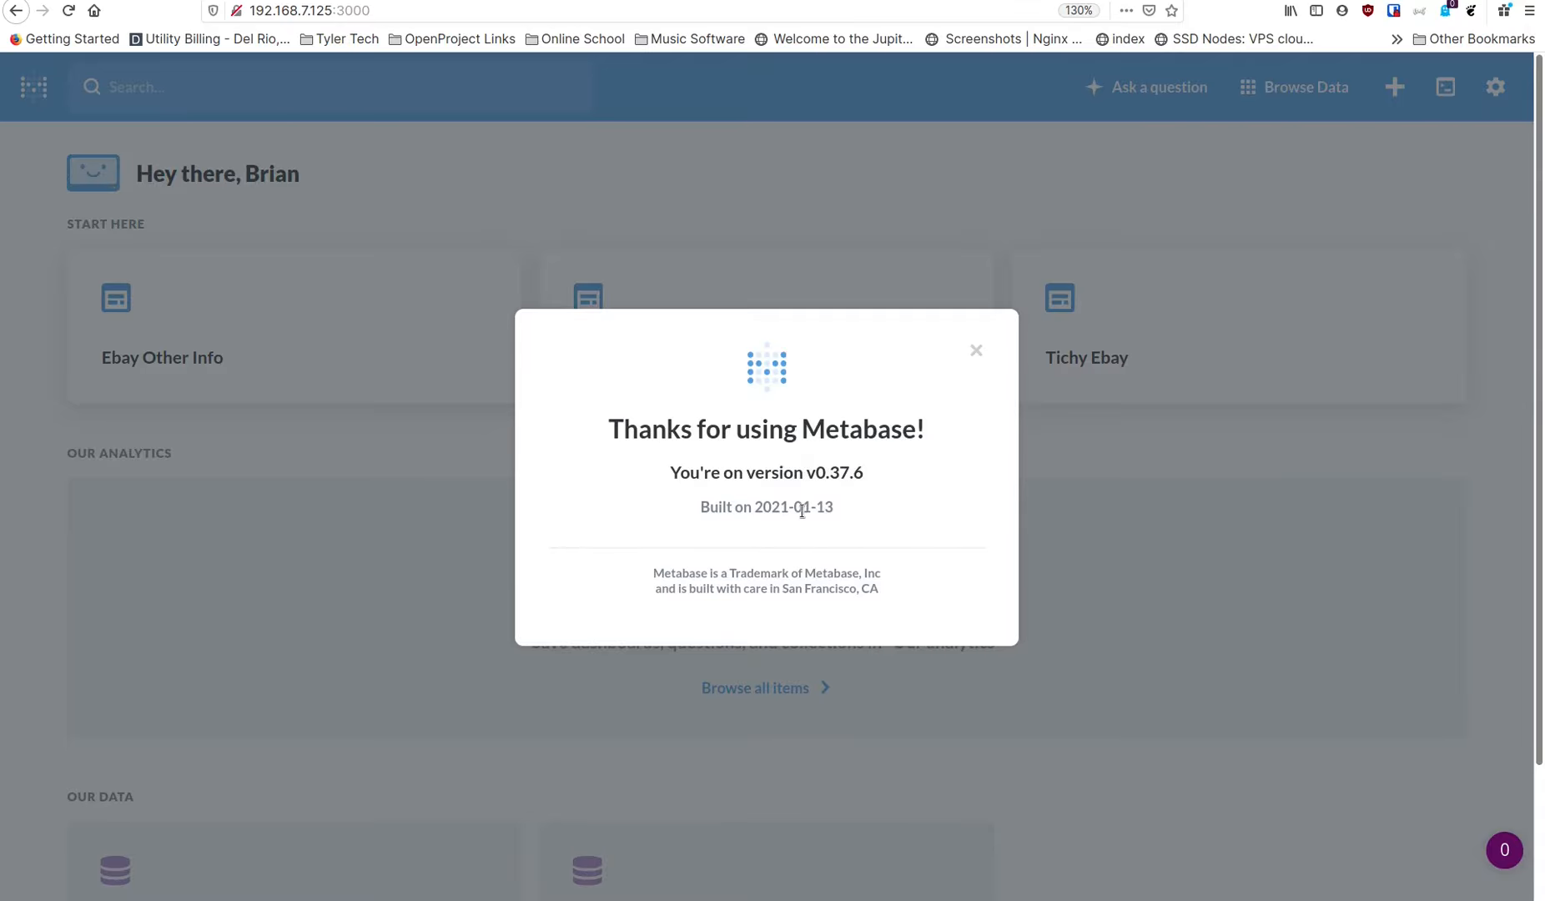
{"action": "left_click", "coordinate": [976, 350]}
{"action": "left_click", "coordinate": [451, 1]}
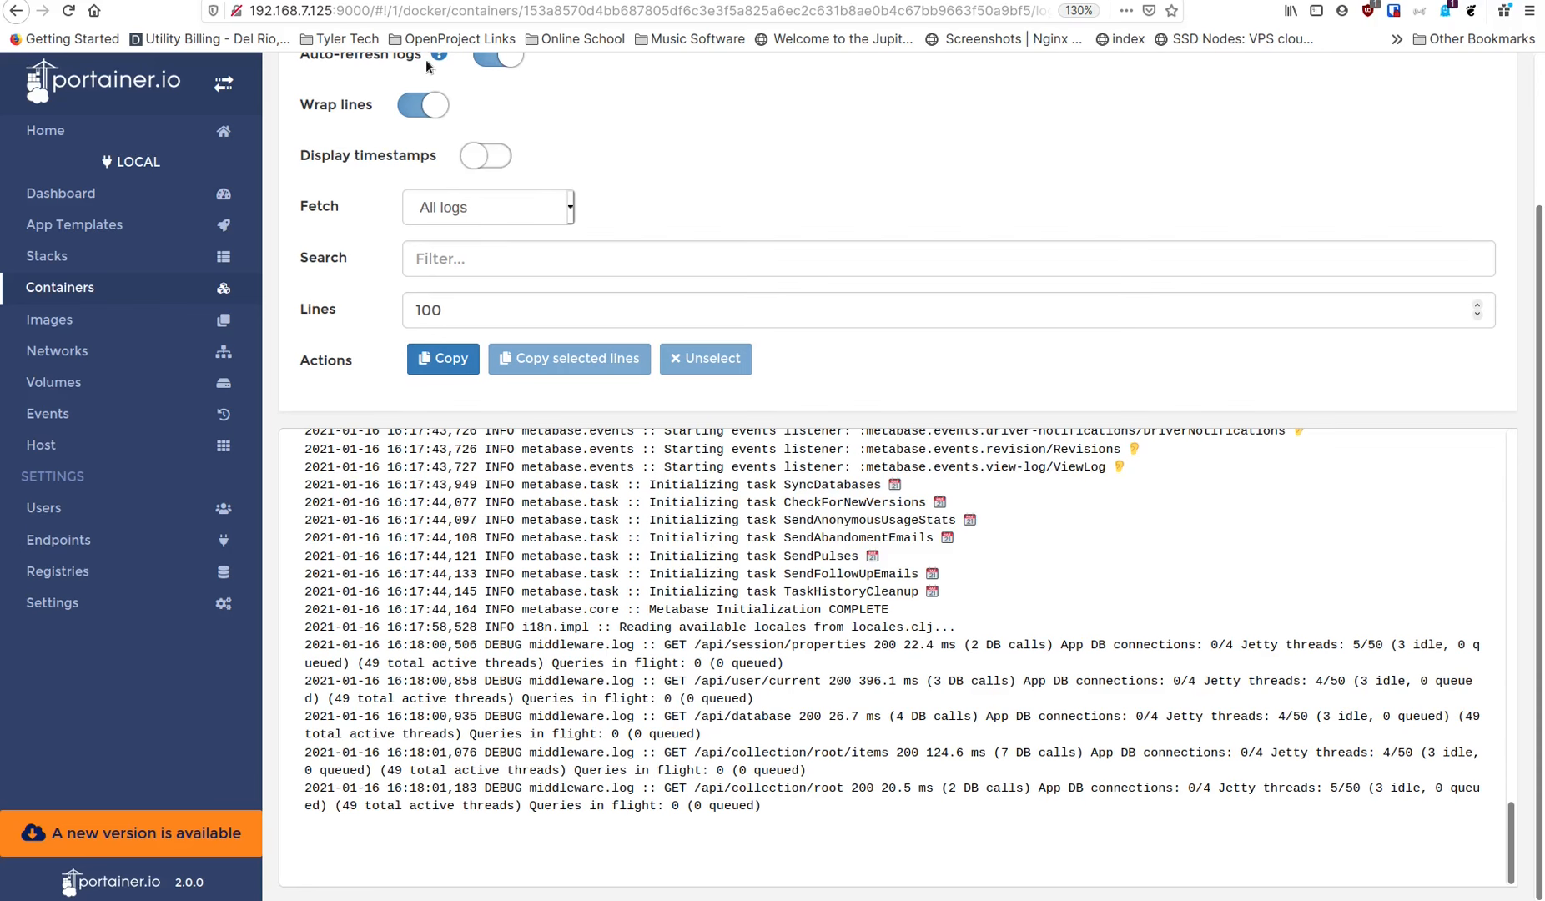
{"action": "left_click", "coordinate": [60, 287]}
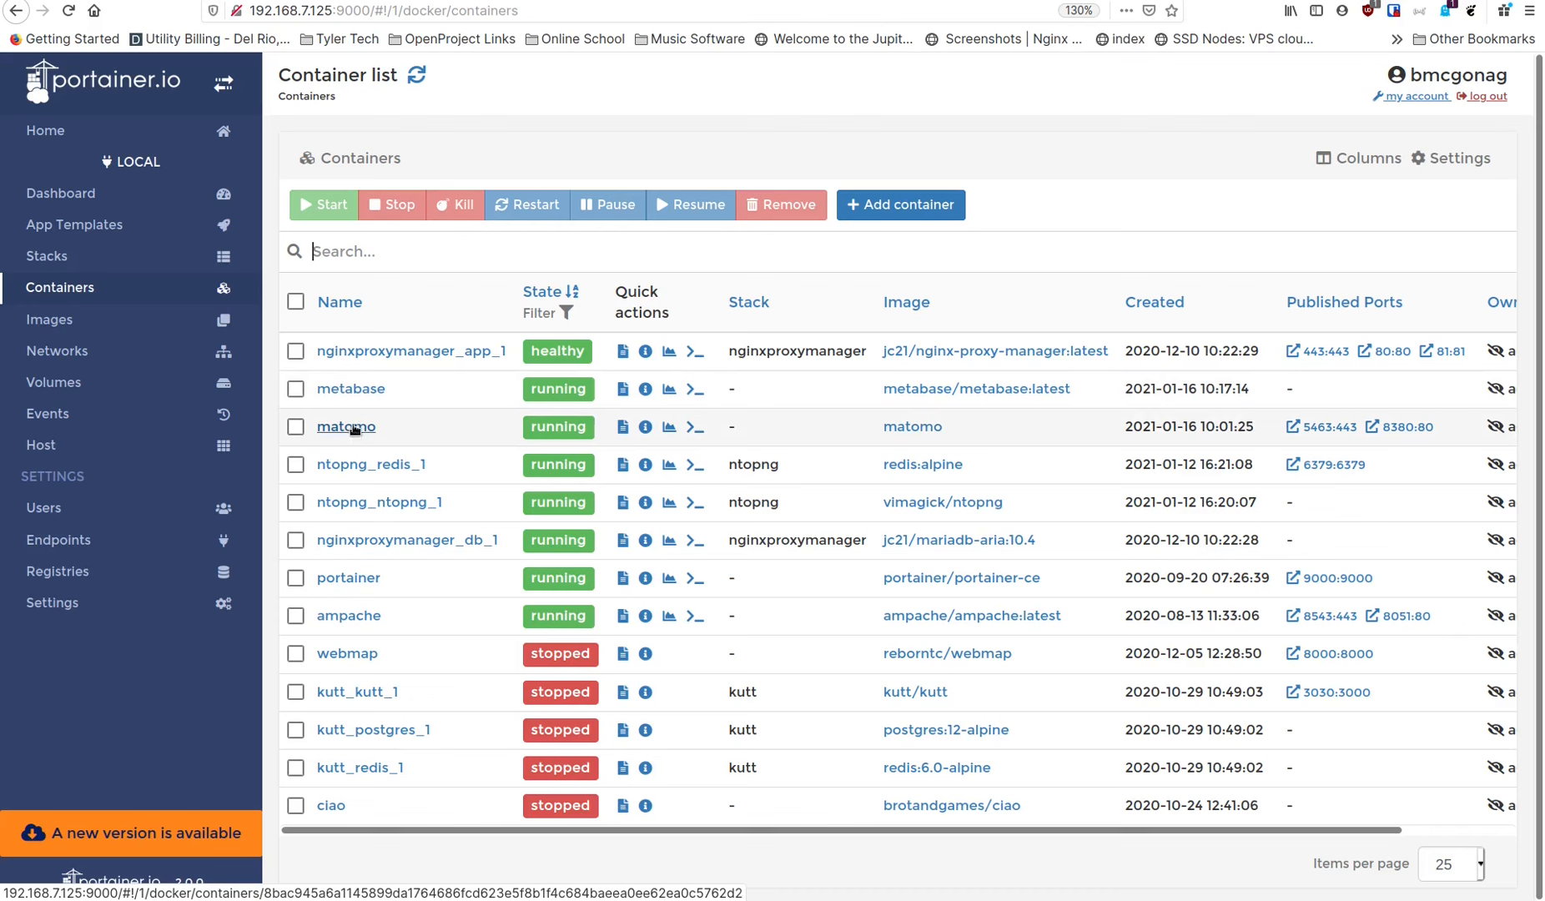
{"action": "left_click", "coordinate": [360, 394]}
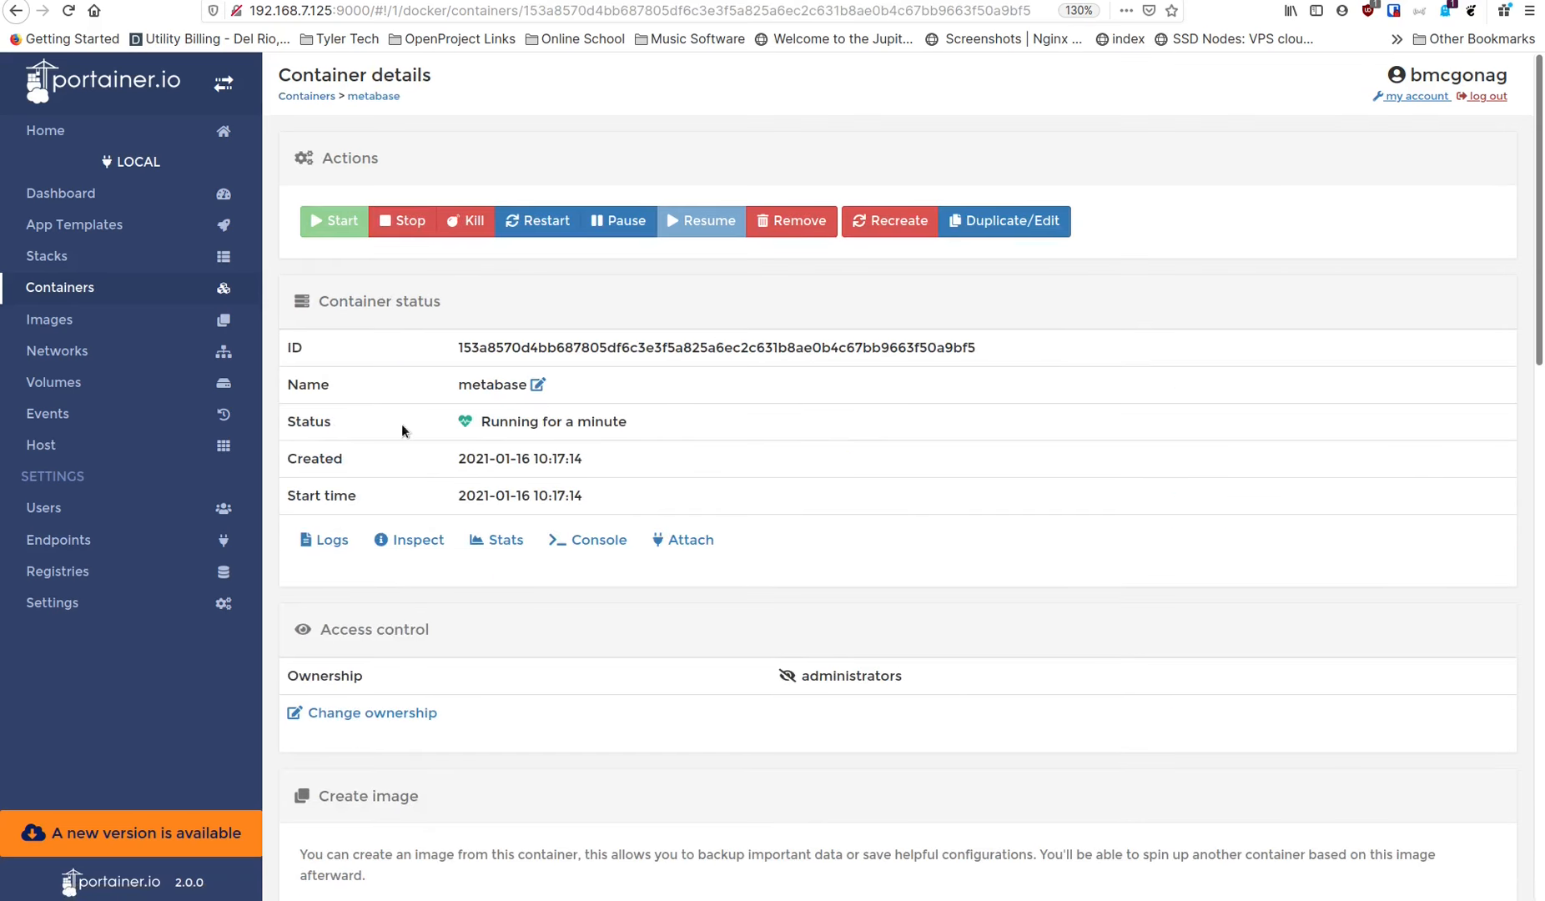
{"action": "left_click", "coordinate": [897, 230]}
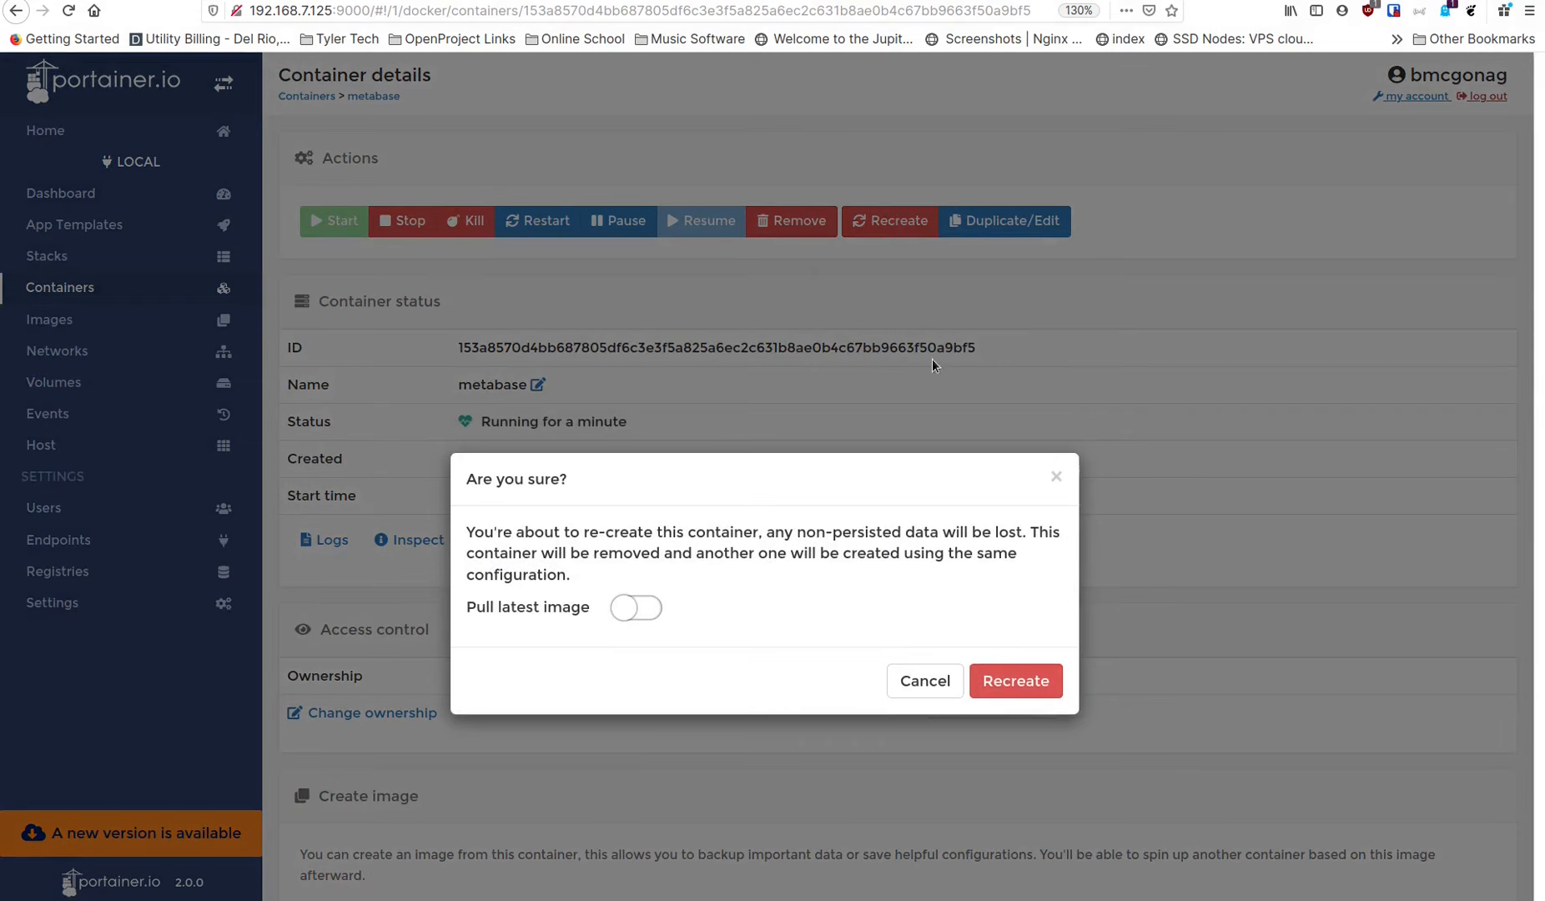
{"action": "left_click", "coordinate": [638, 610]}
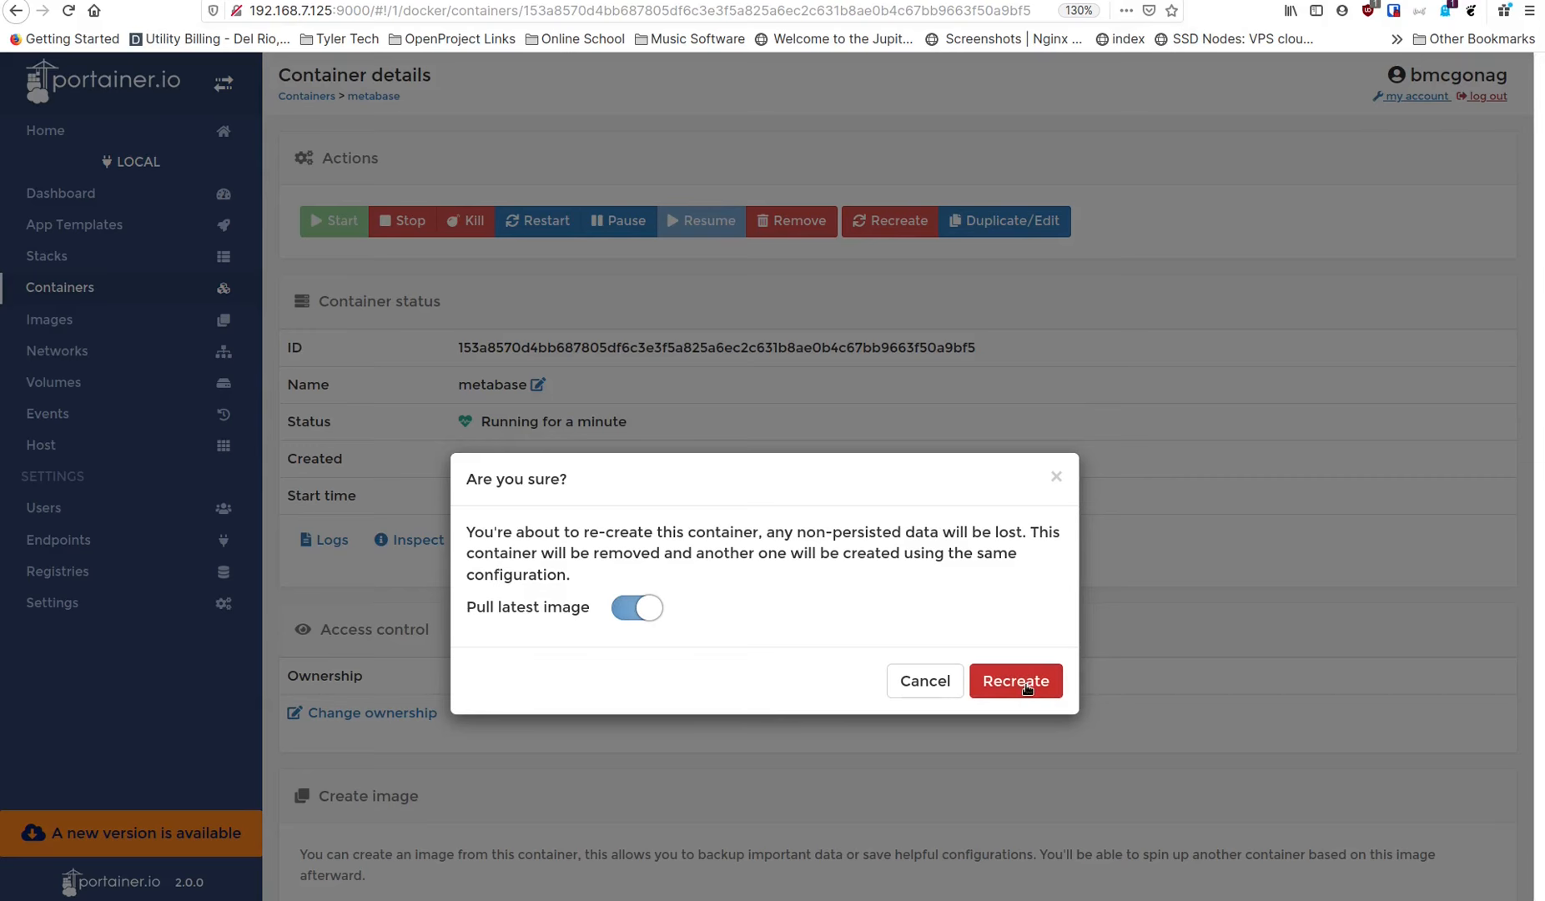
{"action": "left_click", "coordinate": [1057, 477]}
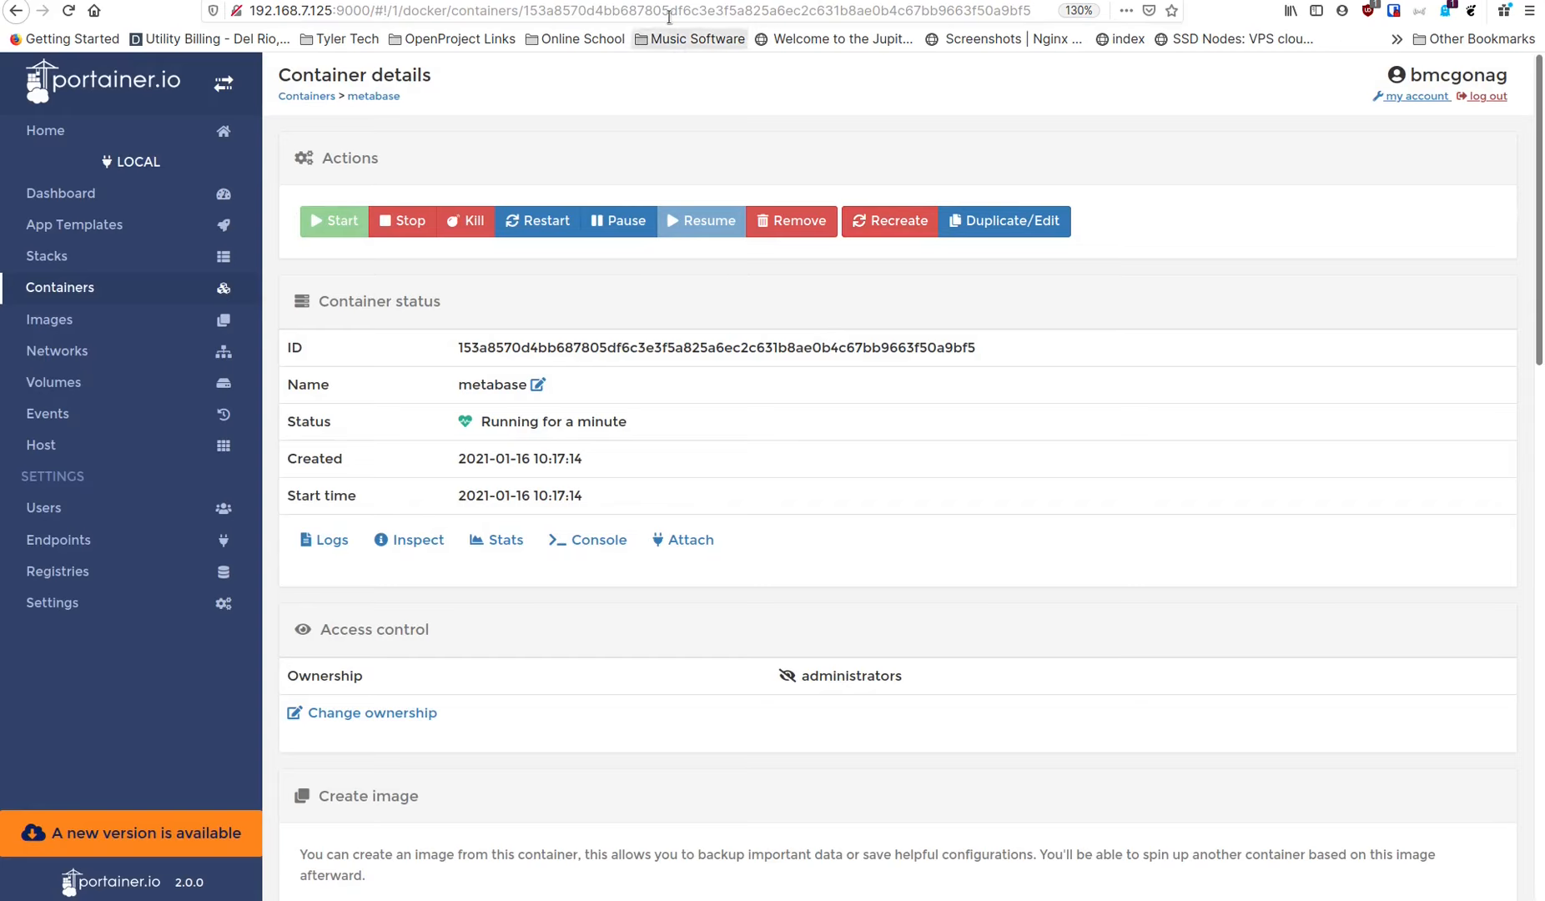
- Review the Persistent data section of the Matomo page on Docker Hub
{"action": "left_click", "coordinate": [793, 0]}
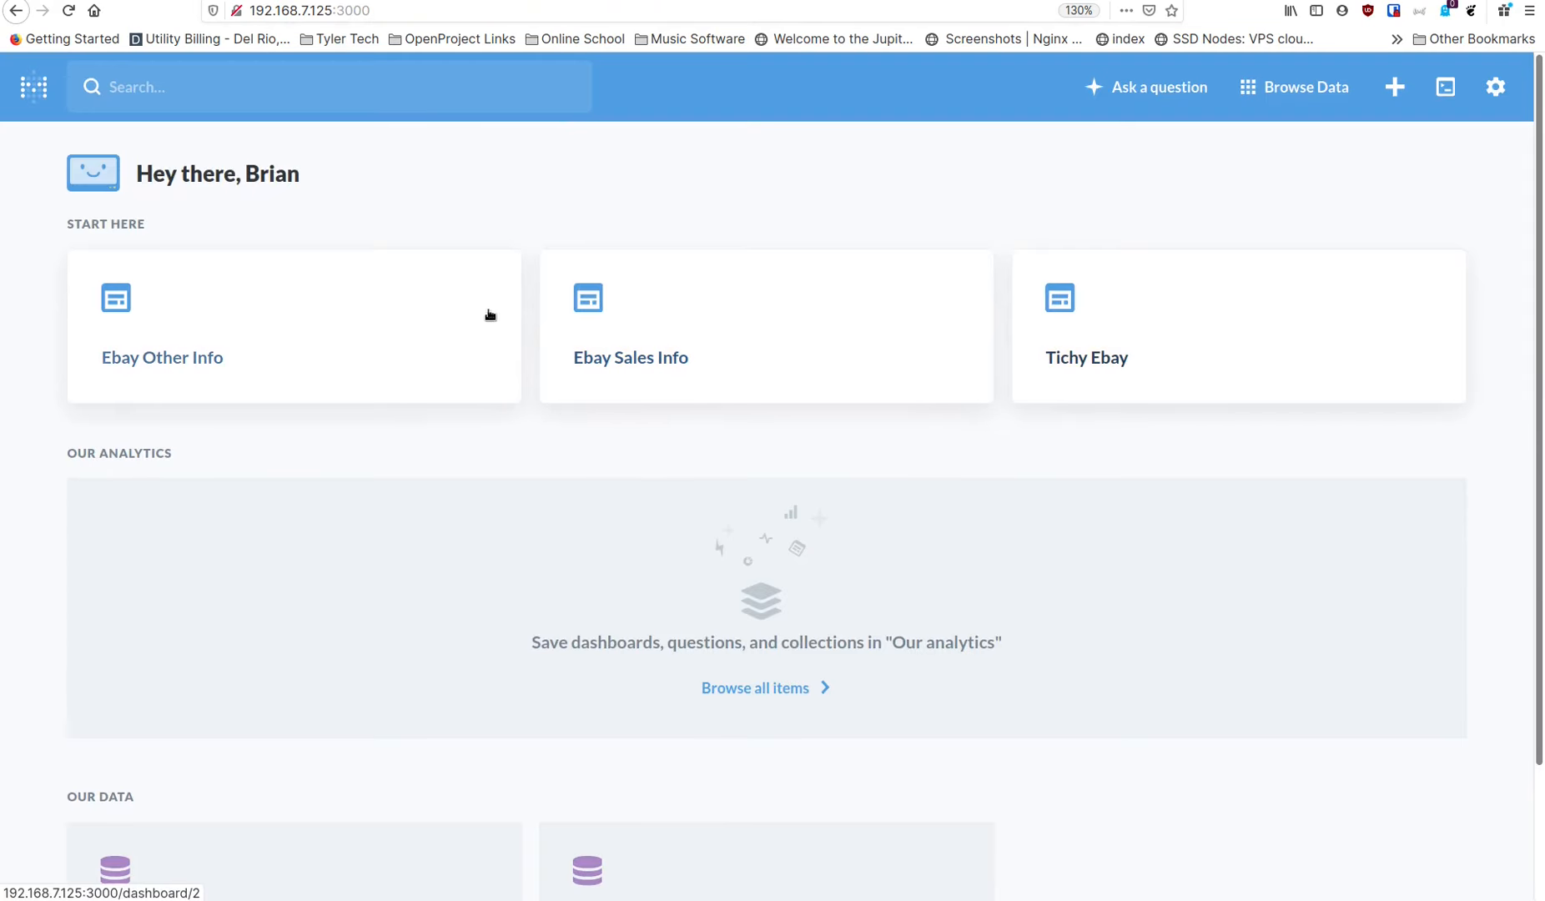
{"action": "left_click", "coordinate": [646, 1]}
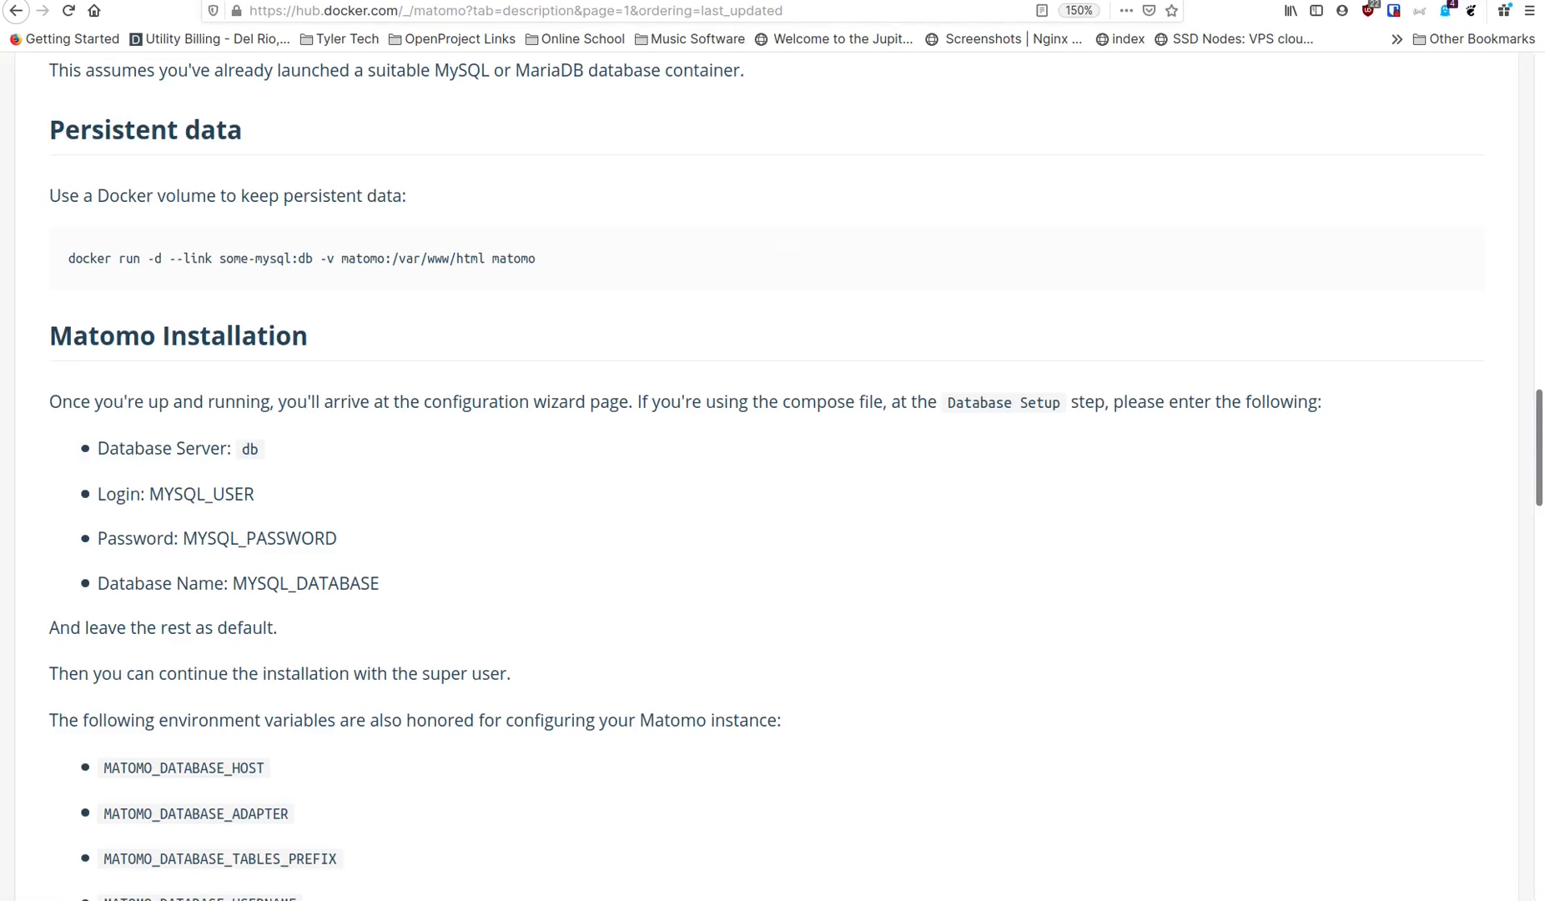
- In Portainer's image list, remove the unused metabase/metabase:<none> image
{"action": "left_click", "coordinate": [509, 1]}
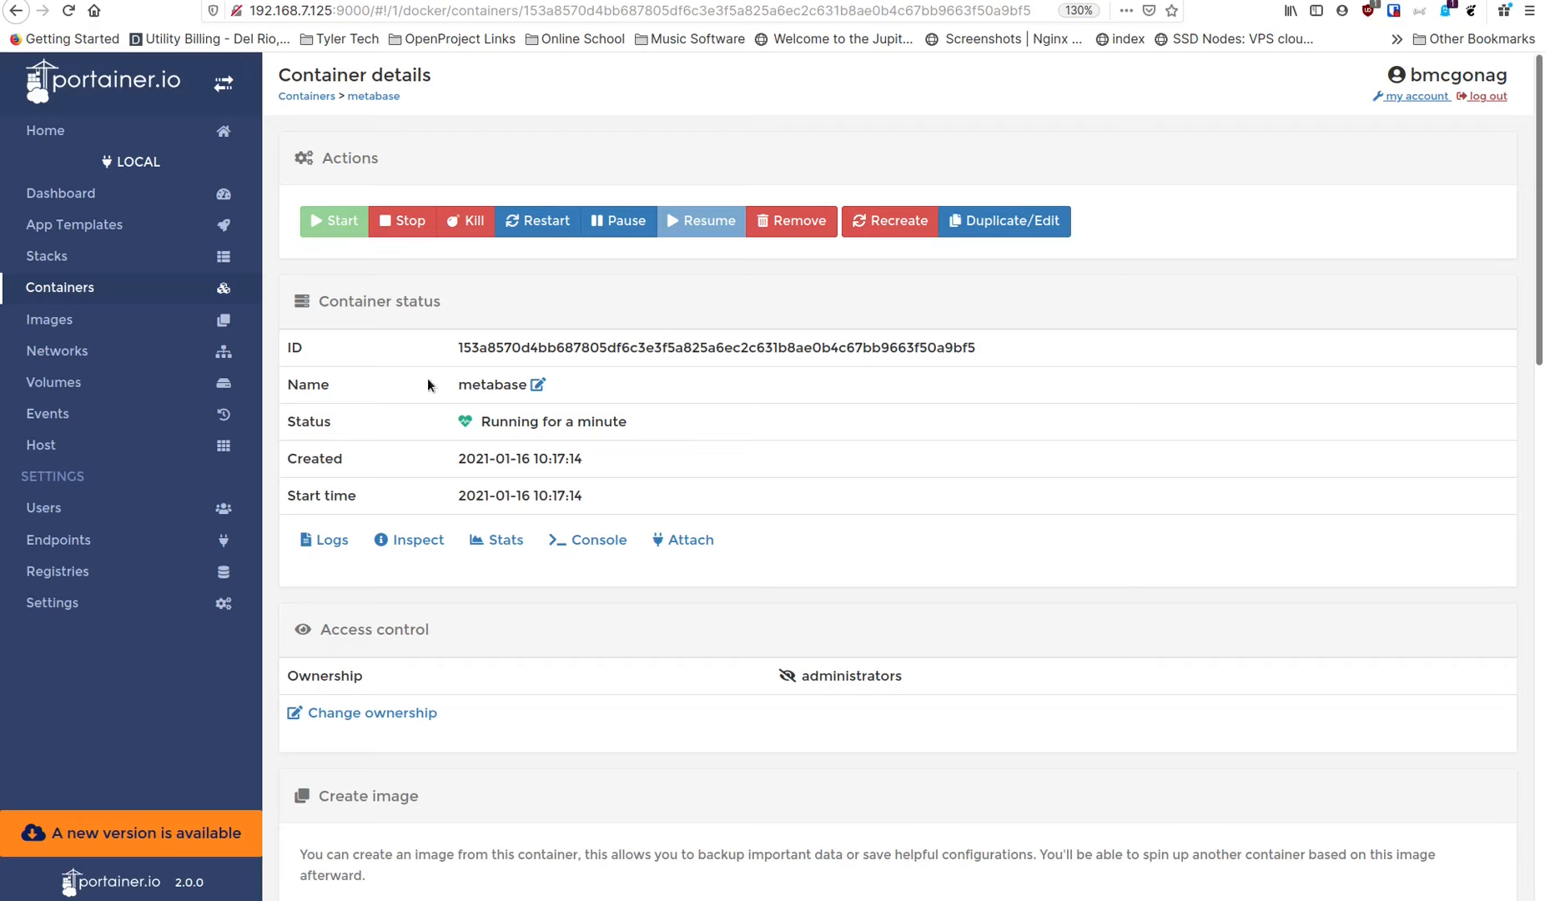
{"action": "left_click", "coordinate": [63, 321]}
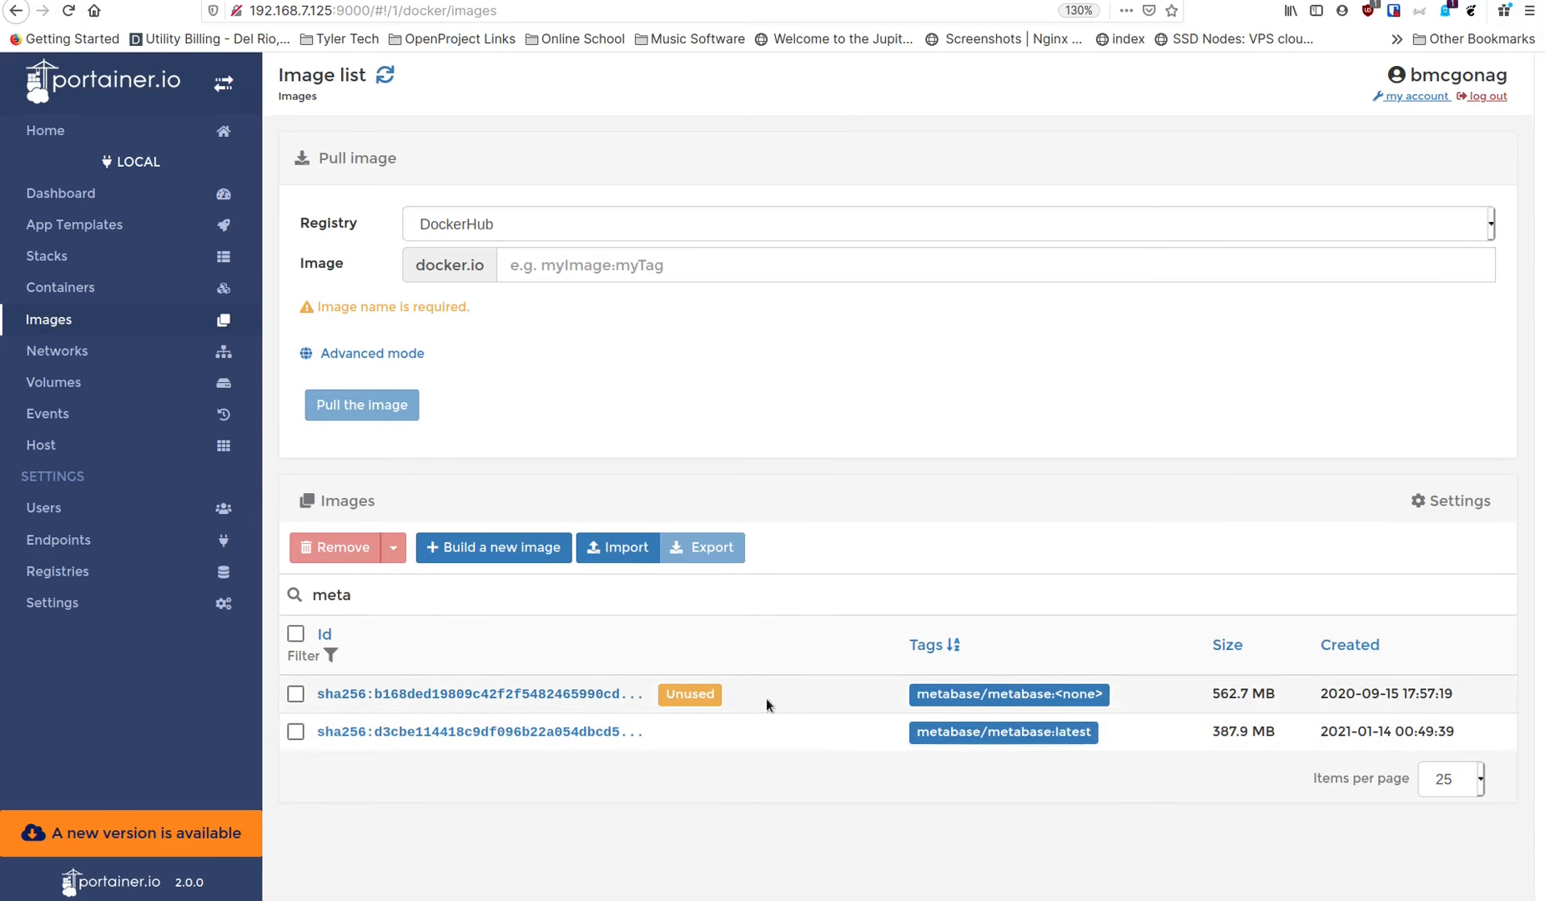
{"action": "left_click", "coordinate": [296, 694]}
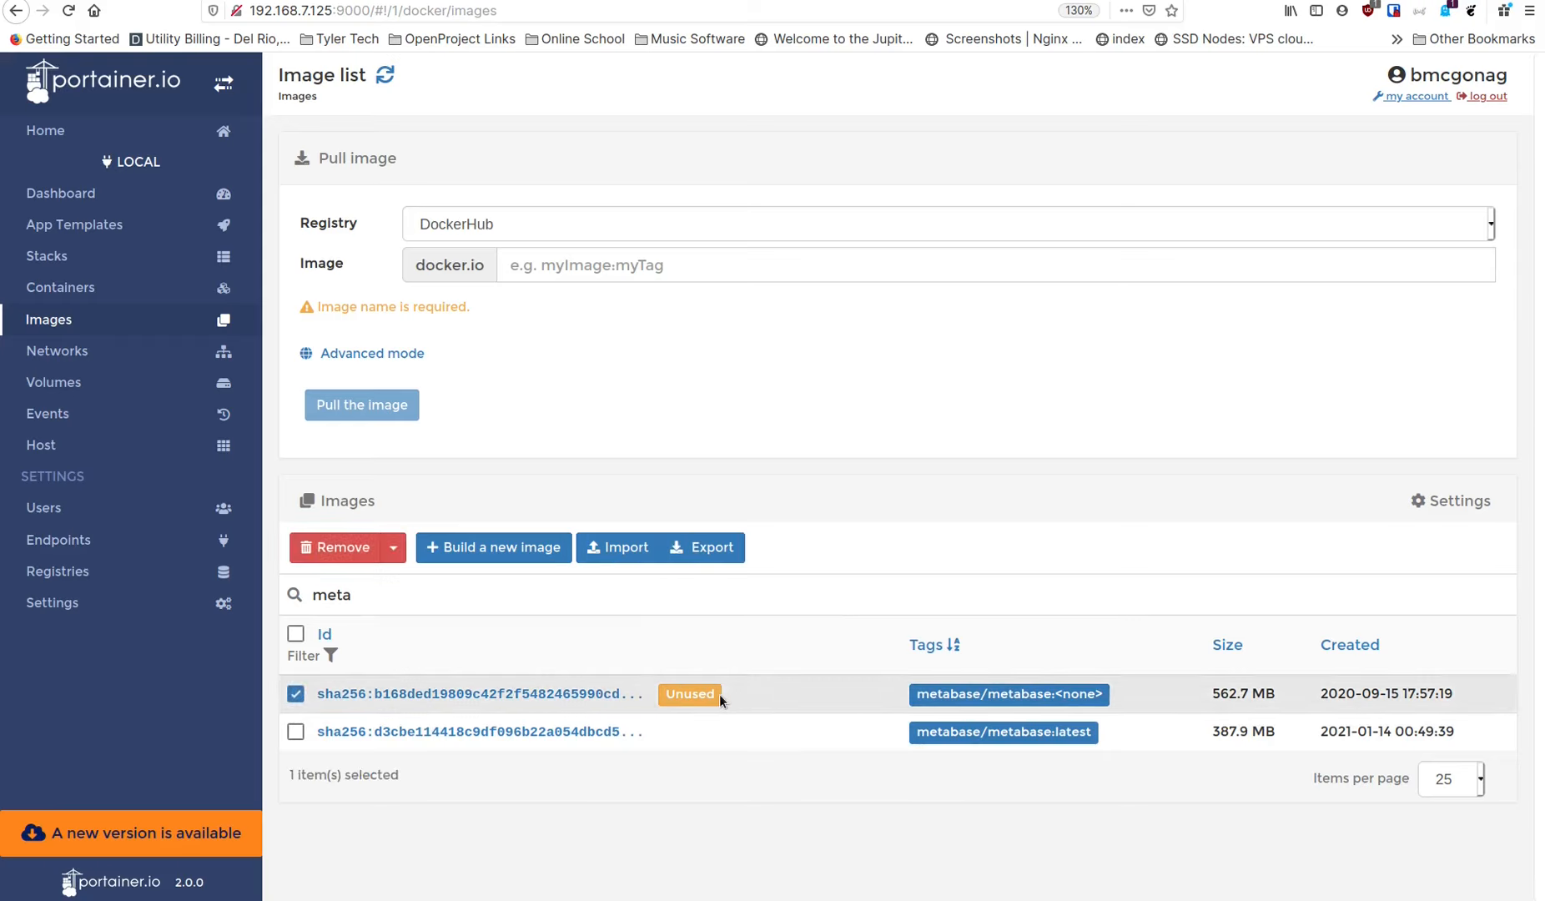
{"action": "left_click", "coordinate": [357, 549]}
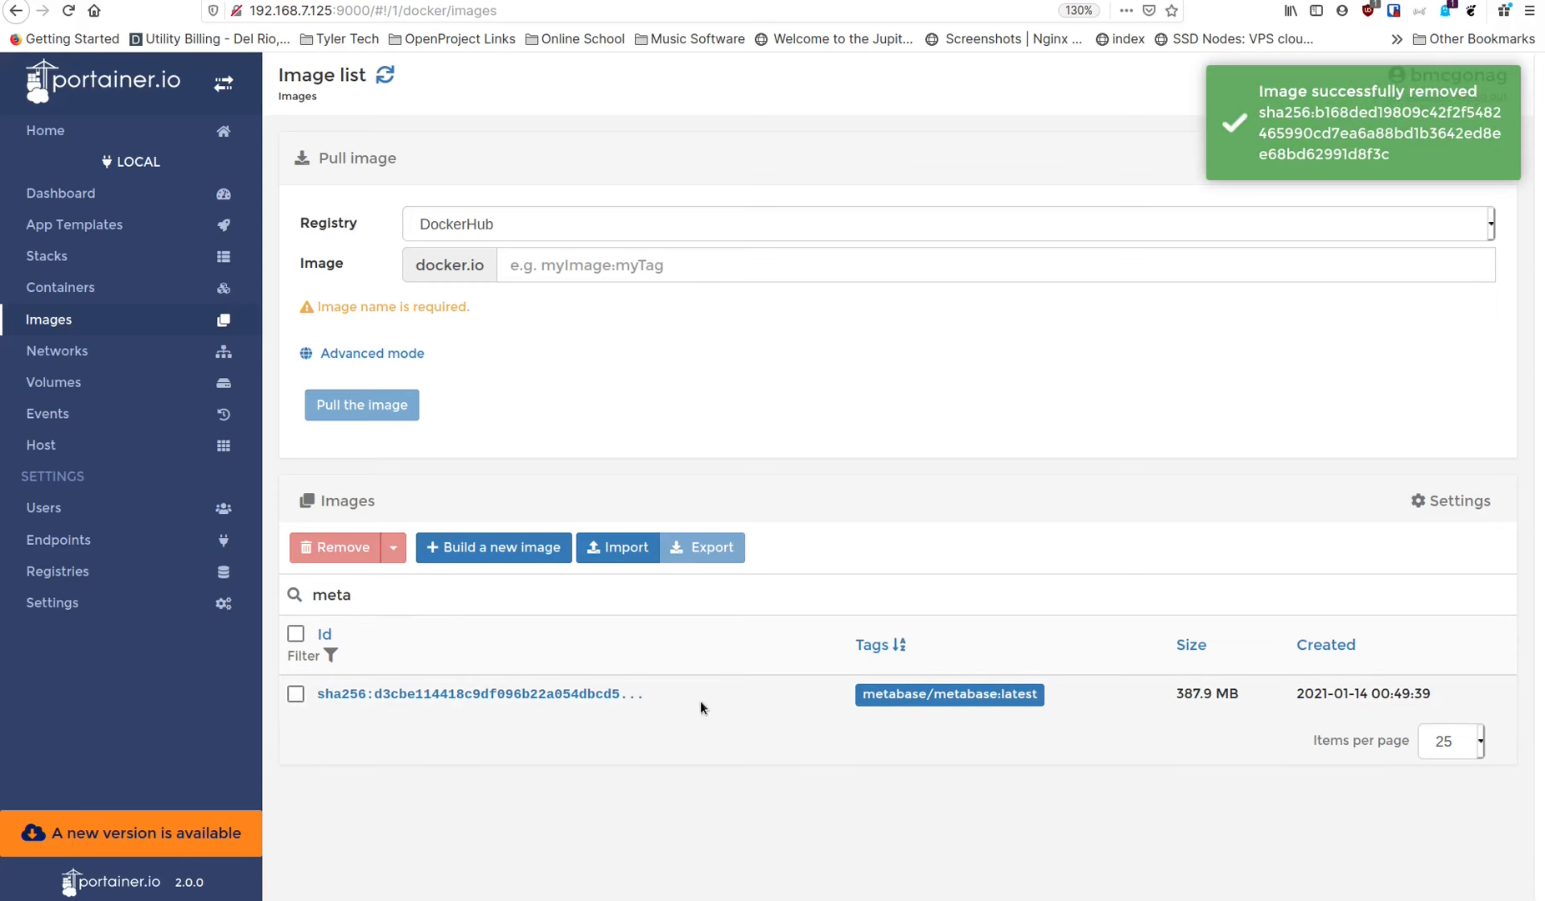
- Clear the "meta" filter and look through the complete list of images for unused ones and their tags
{"action": "left_click", "coordinate": [376, 605]}
{"action": "double_click", "coordinate": [326, 598]}
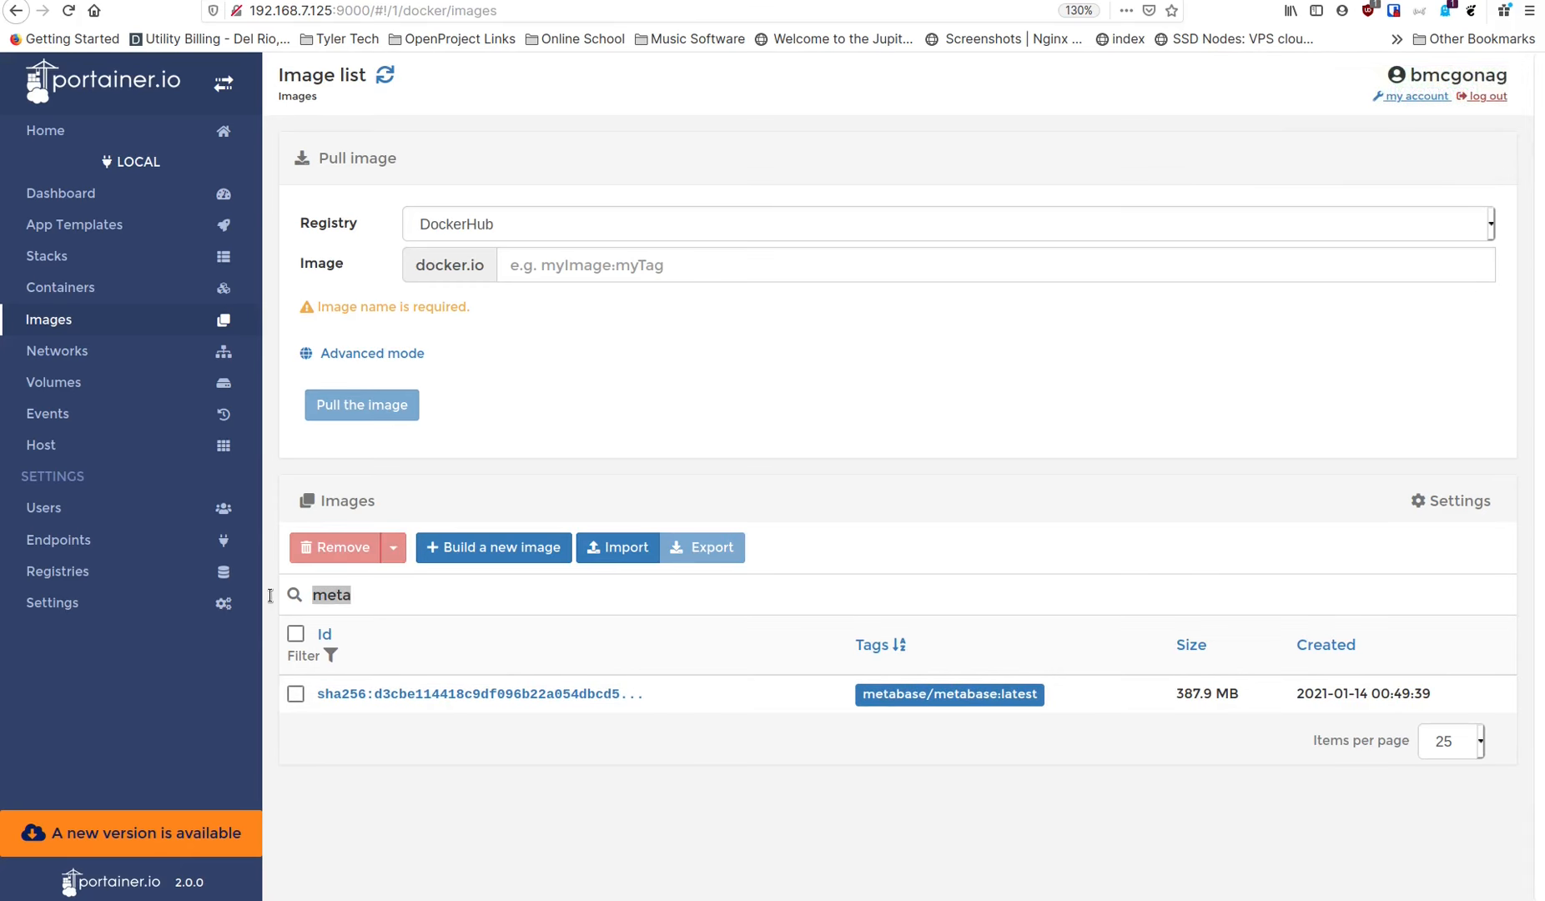
{"action": "key", "text": "BackSpace"}
{"action": "scroll", "coordinate": [762, 684], "scroll_direction": "down", "scroll_amount": 5}
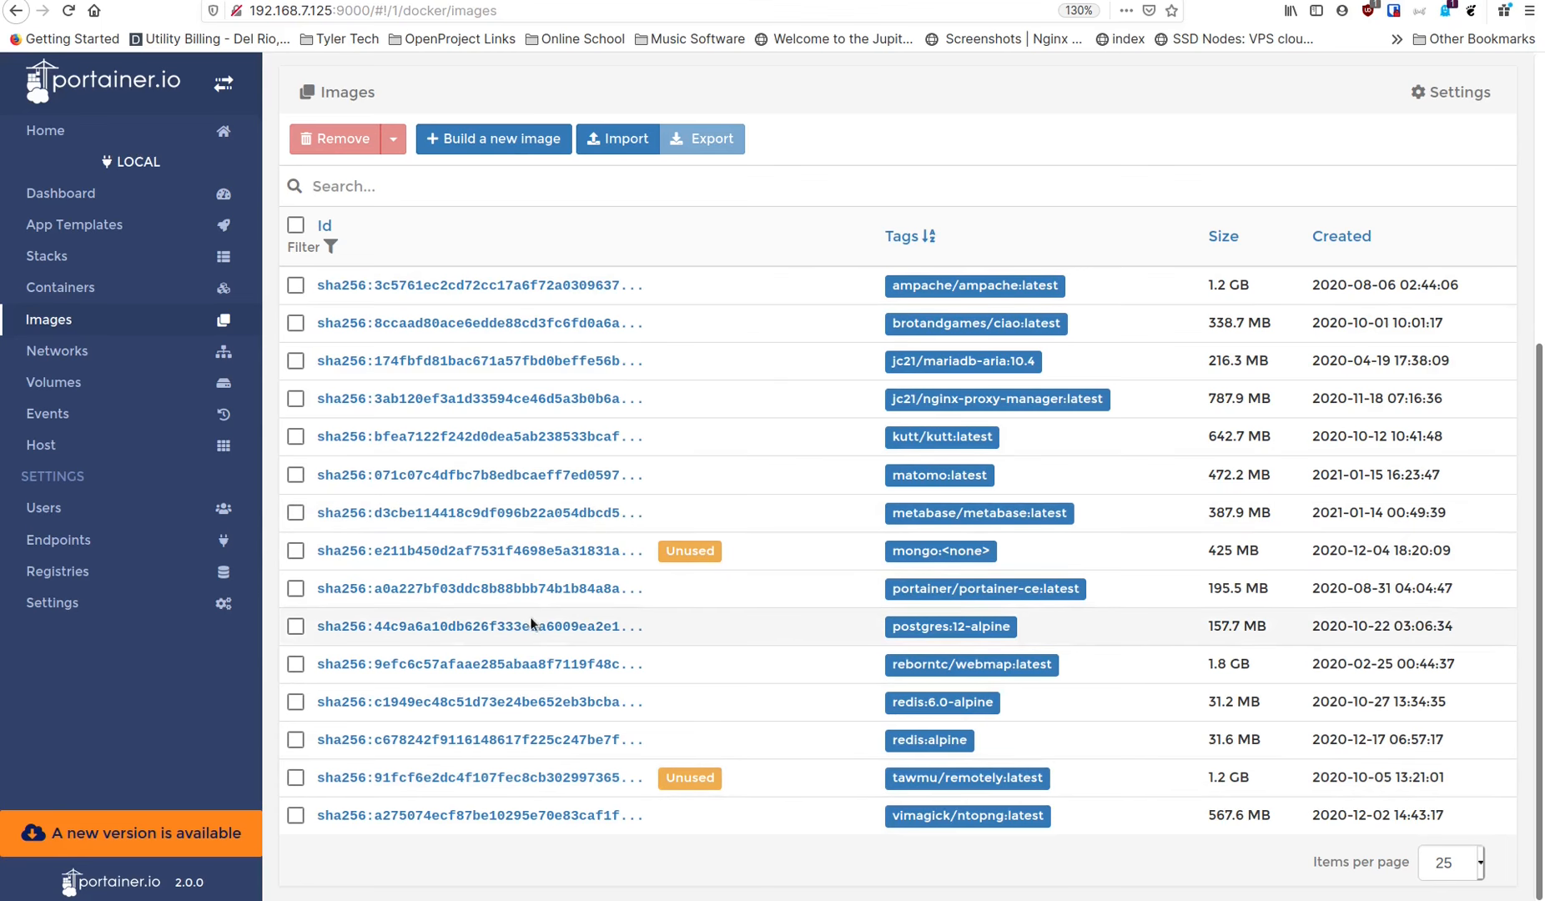
{"action": "scroll", "coordinate": [827, 600], "scroll_direction": "up", "scroll_amount": 5}
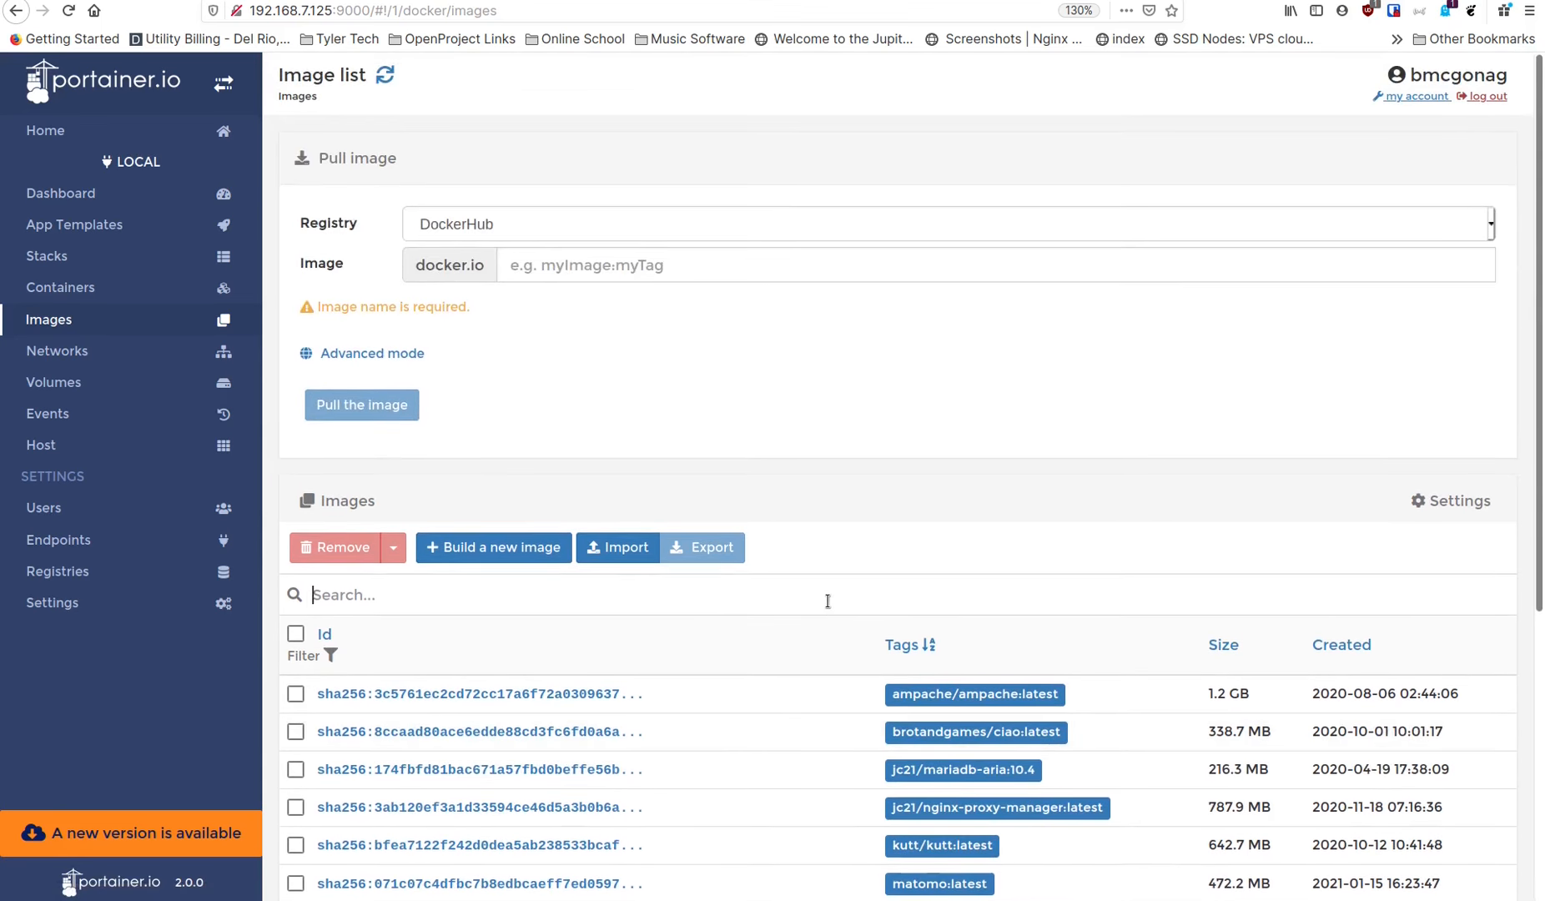
{"action": "scroll", "coordinate": [827, 600], "scroll_direction": "down", "scroll_amount": 5}
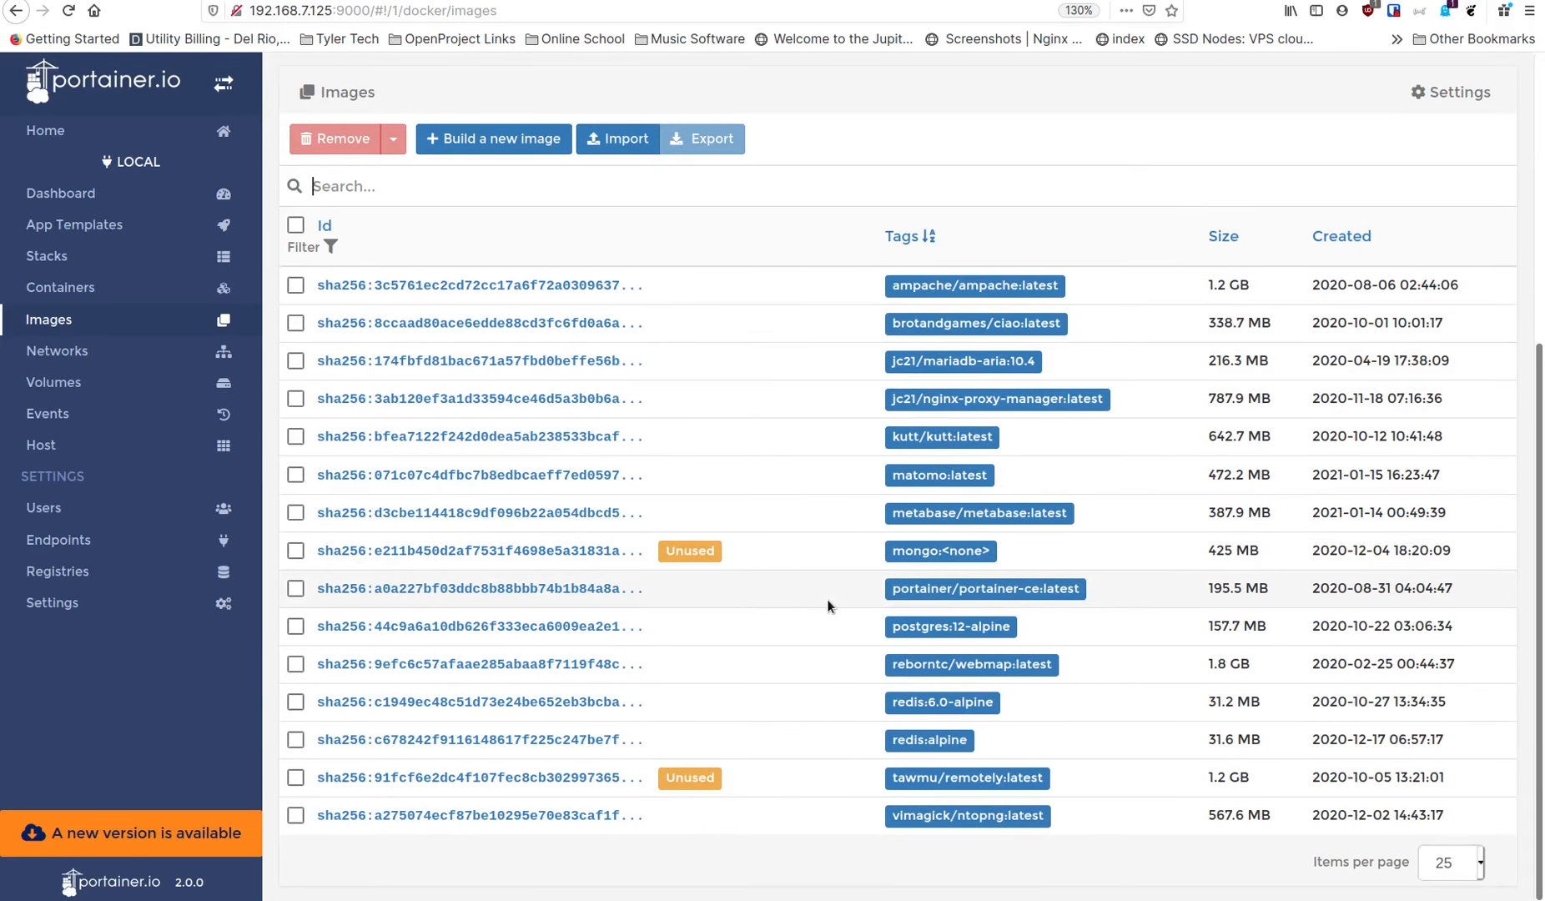
{"action": "scroll", "coordinate": [634, 577], "scroll_direction": "up", "scroll_amount": 2}
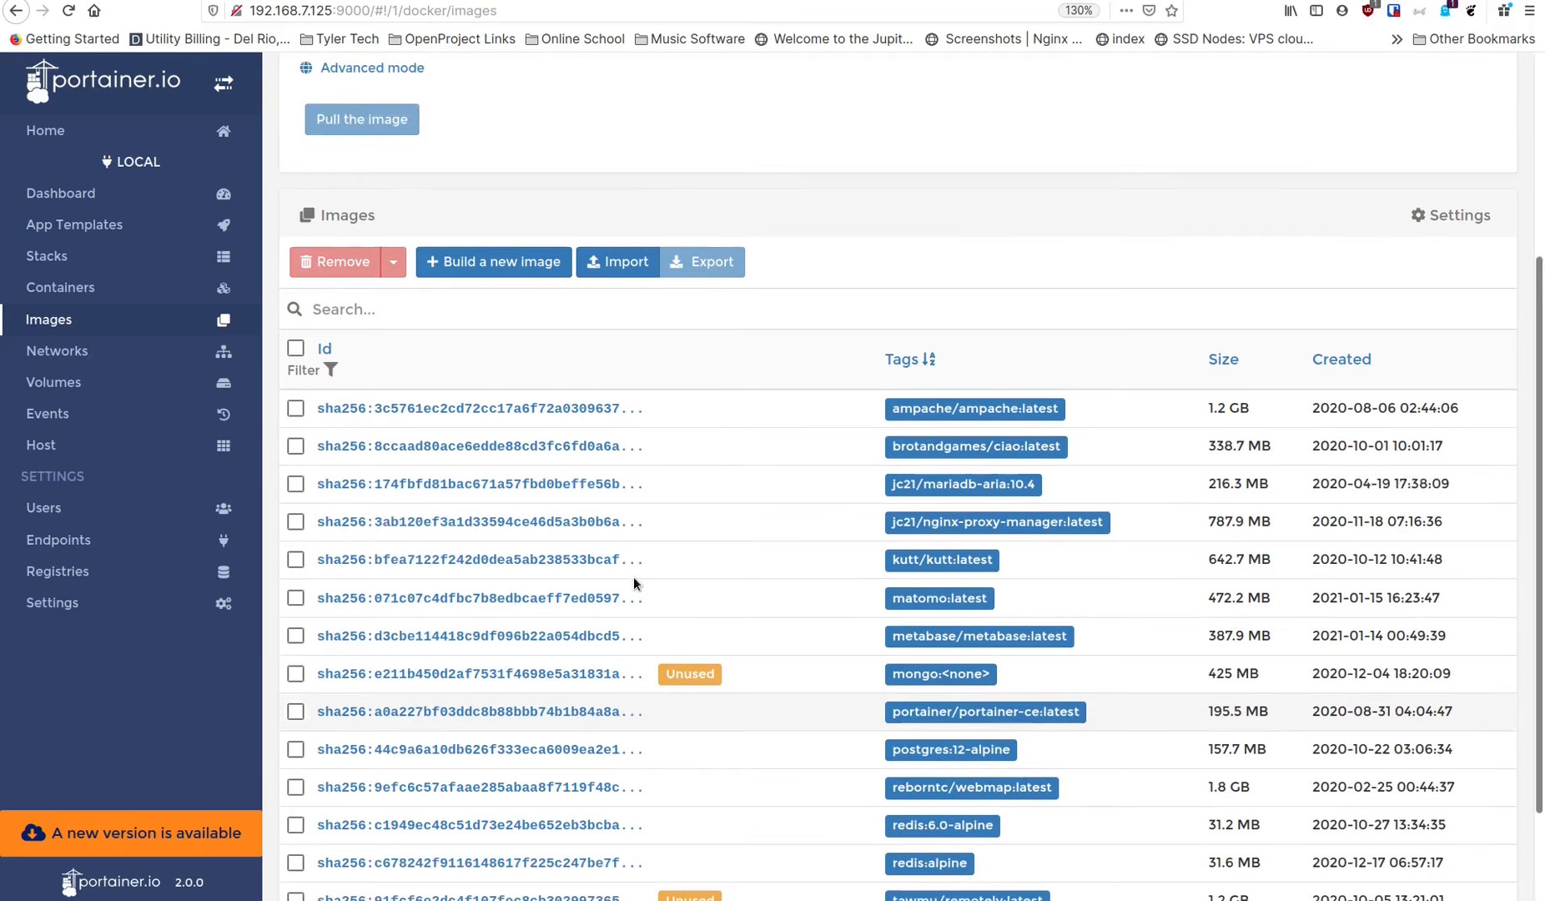
{"action": "scroll", "coordinate": [634, 578], "scroll_direction": "up", "scroll_amount": 4}
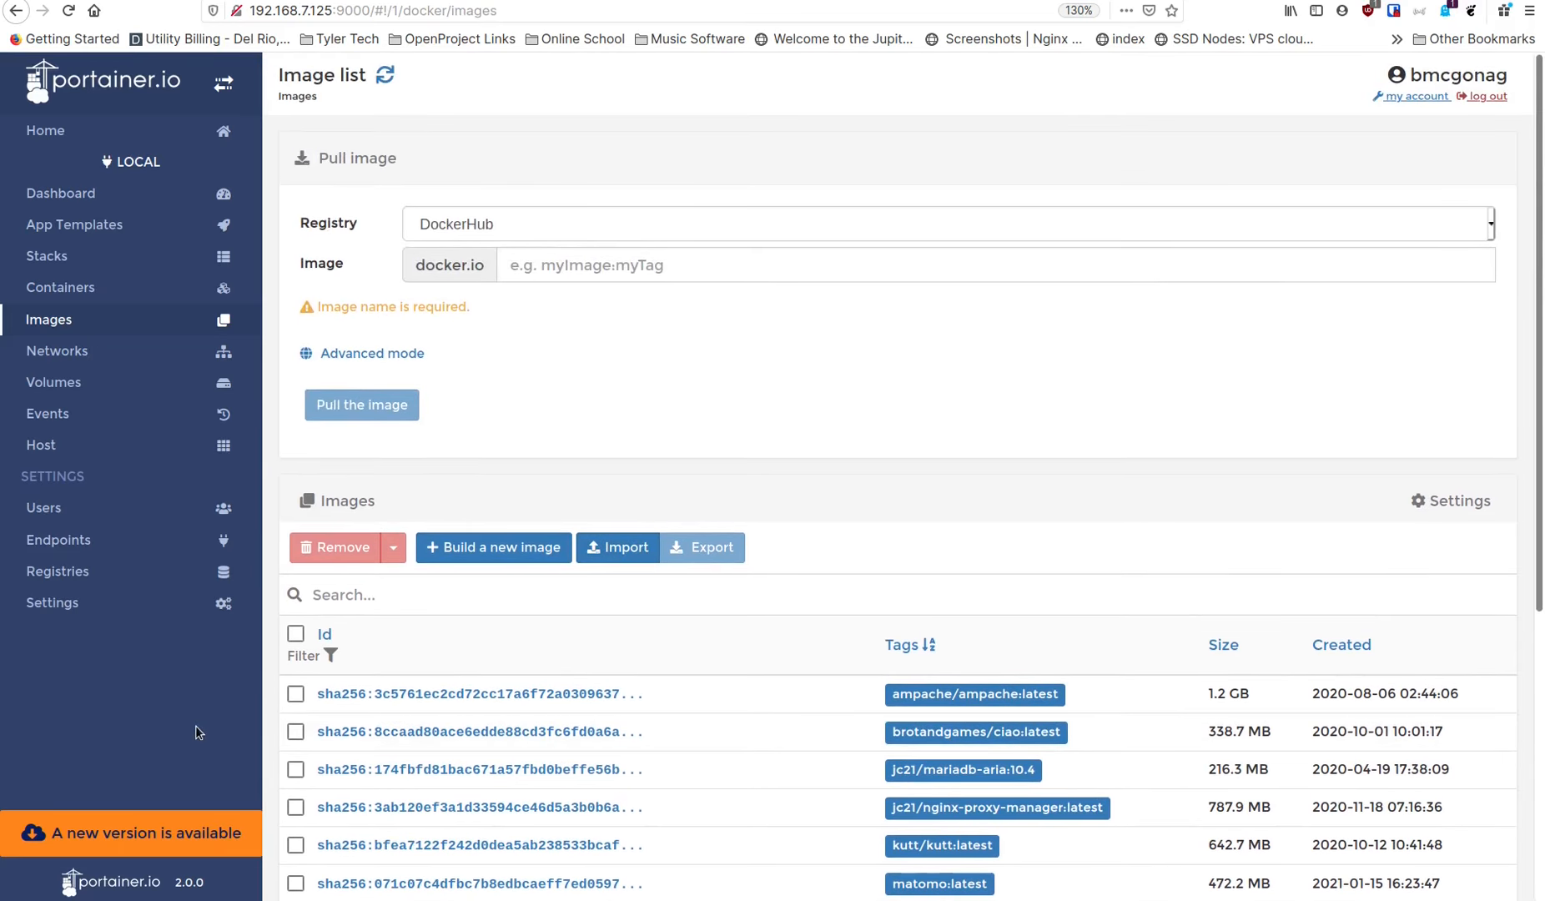
- Switch to the terminal and search the command history for portainer, clearing the screen before and after the search
{"action": "left_click", "coordinate": [190, 900]}
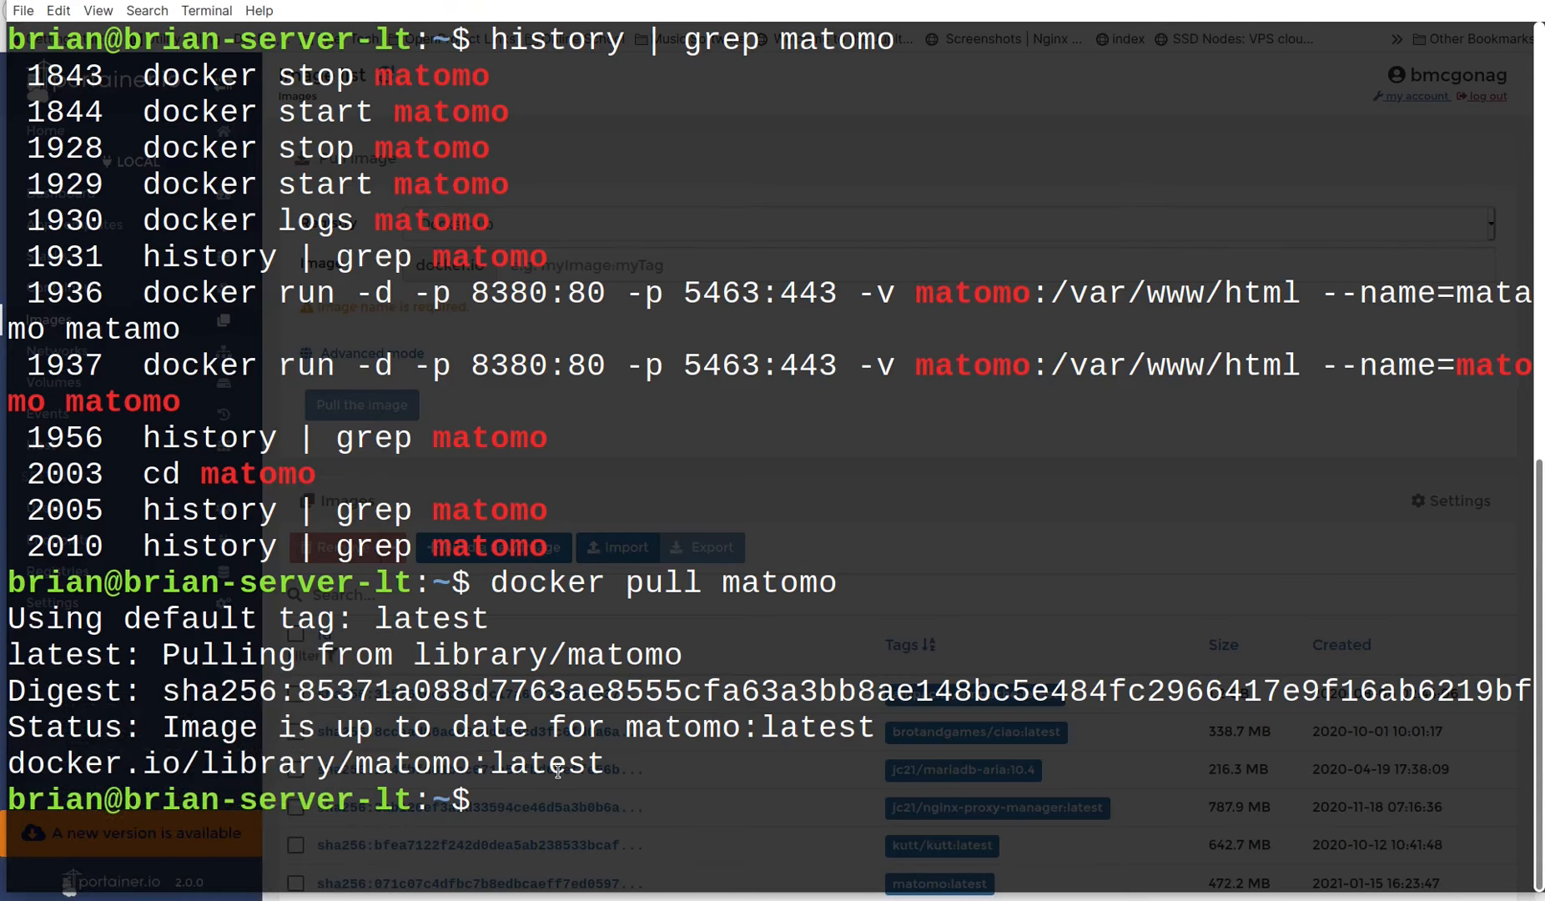
{"action": "type", "text": "clear"}
{"action": "key", "text": "Return"}
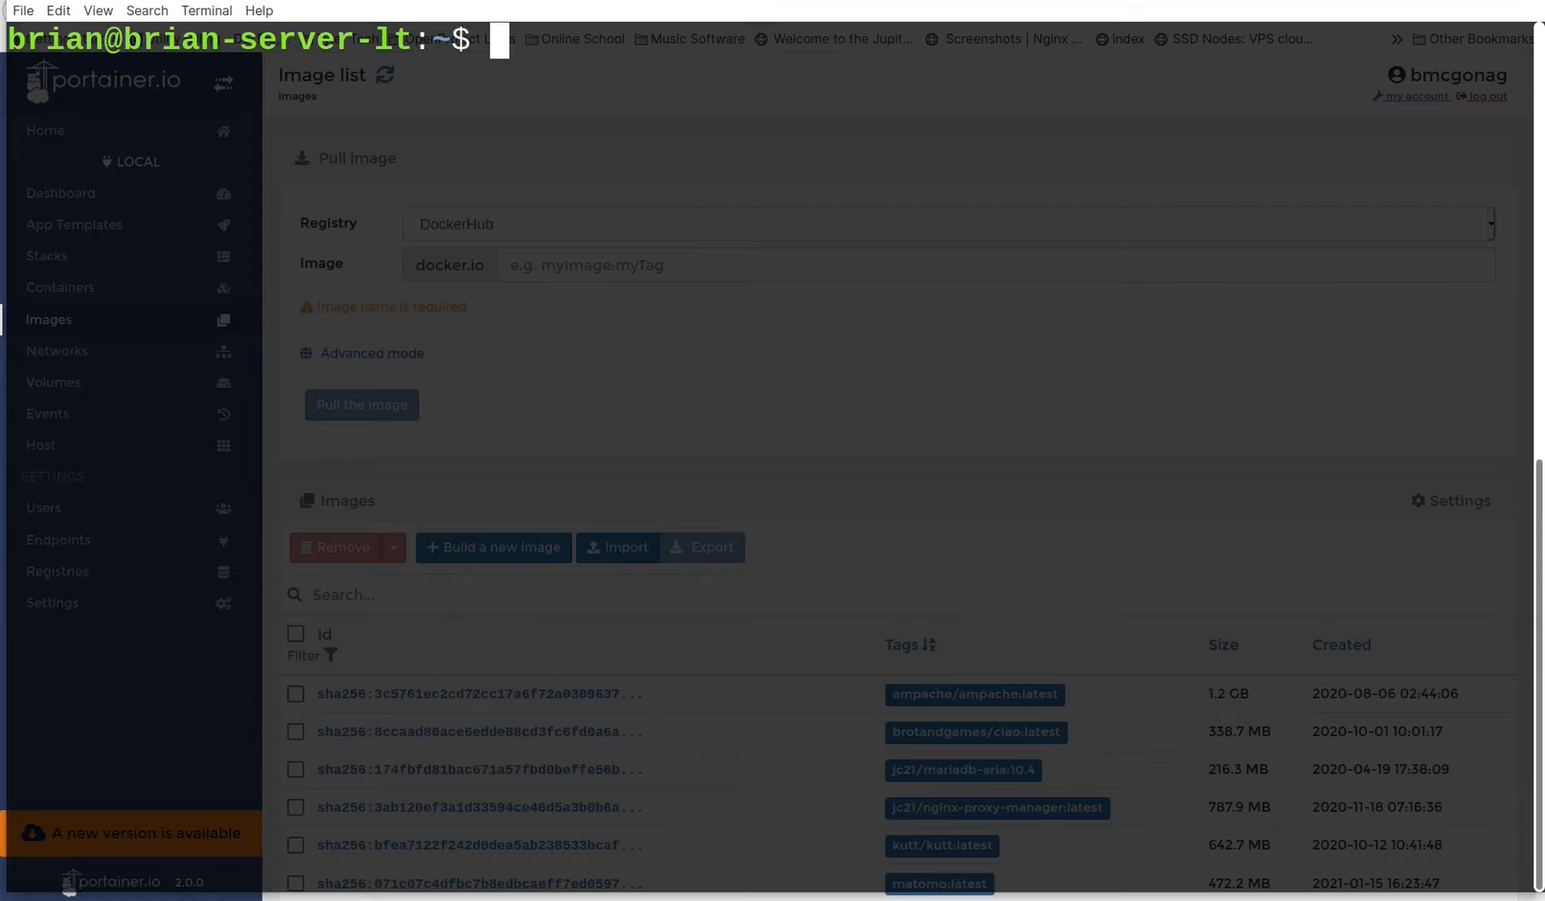
{"action": "type", "text": "history | grep "}
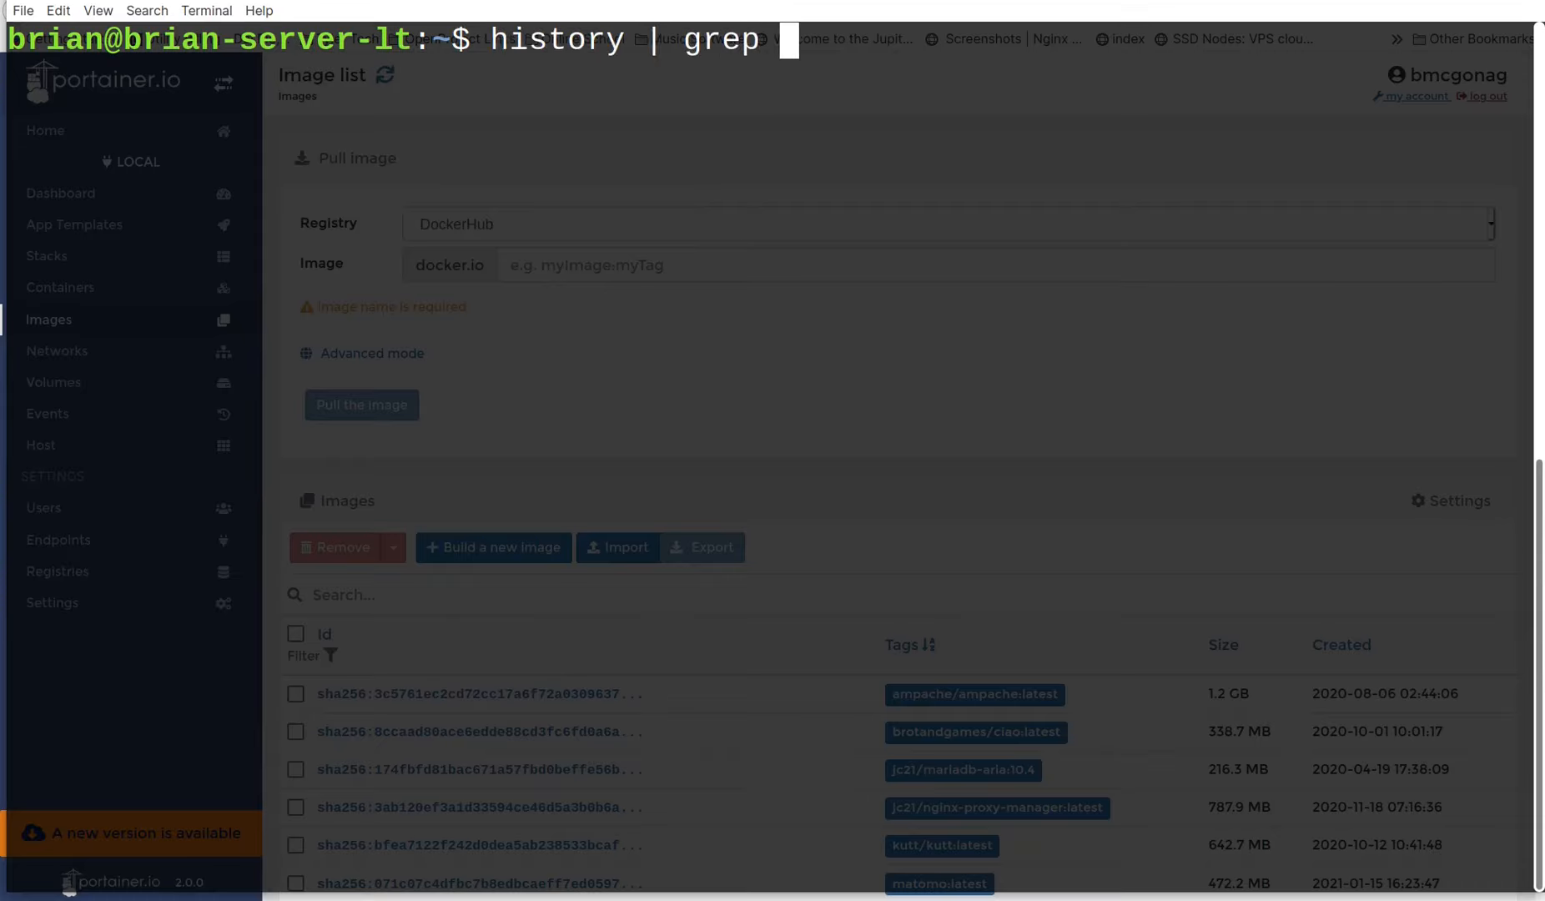
{"action": "type", "text": "portainer"}
{"action": "key", "text": "Return"}
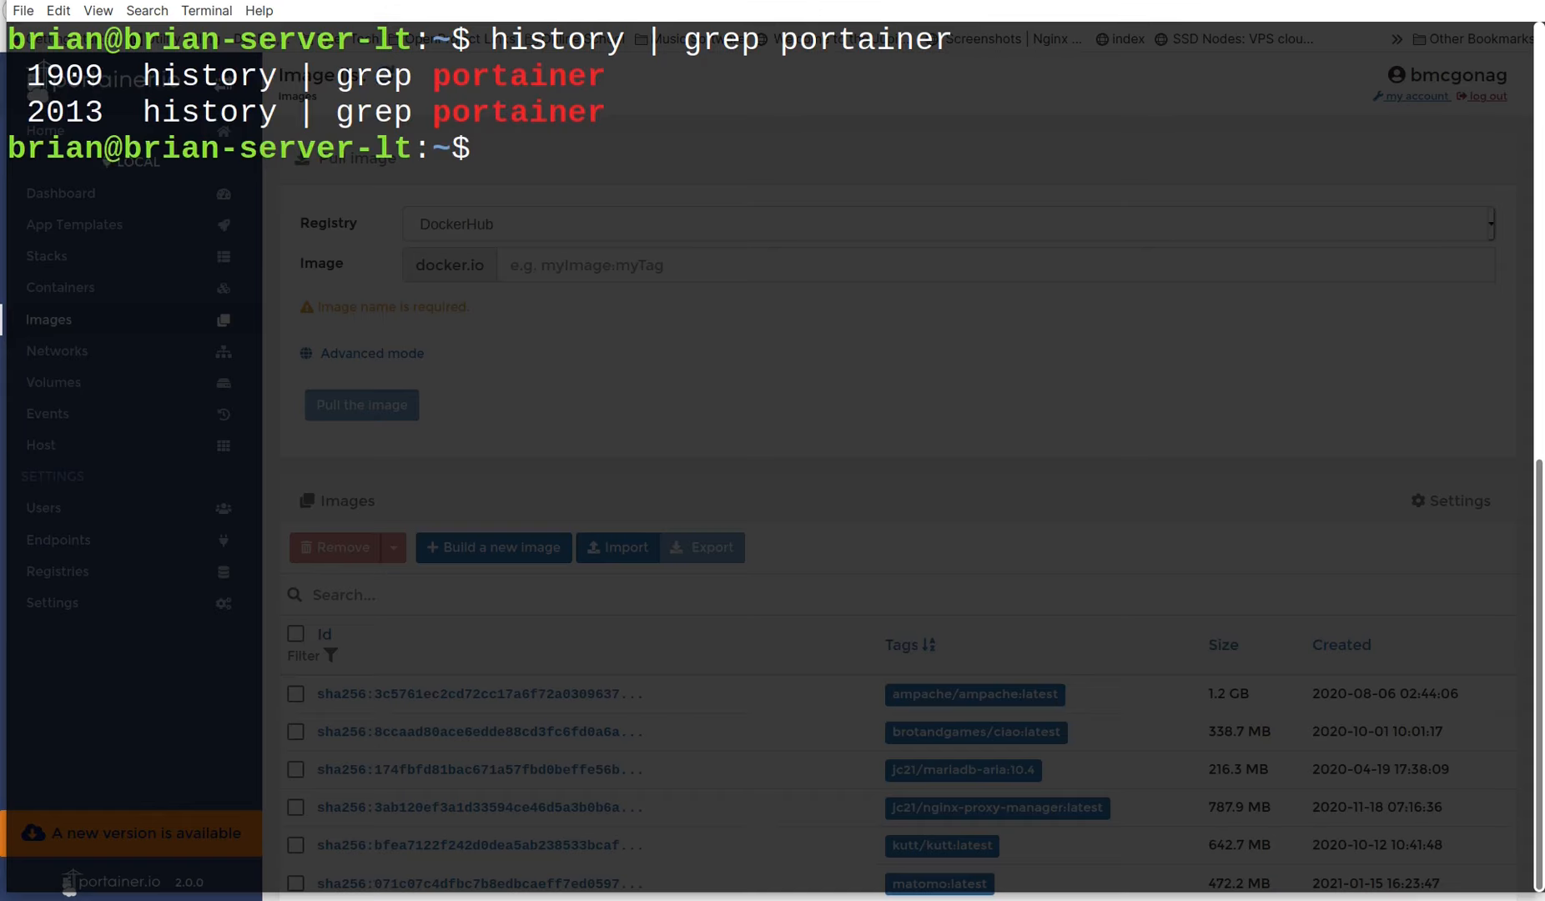
{"action": "type", "text": "clear"}
{"action": "key", "text": "Return"}
{"action": "type", "text": "portain"}
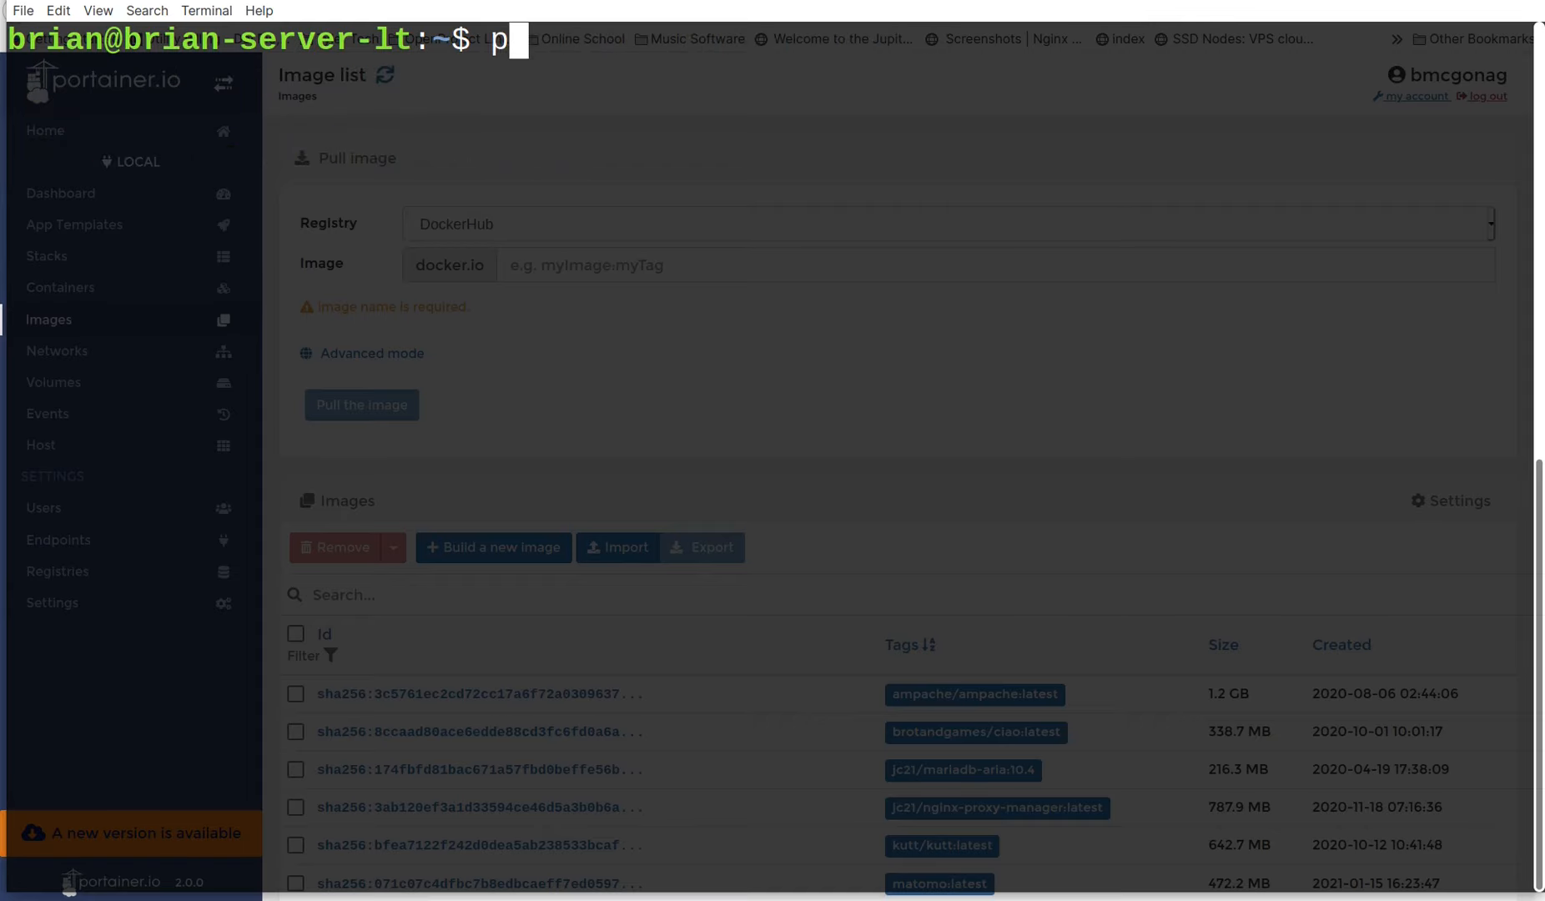
{"action": "type", "text": "er st"}
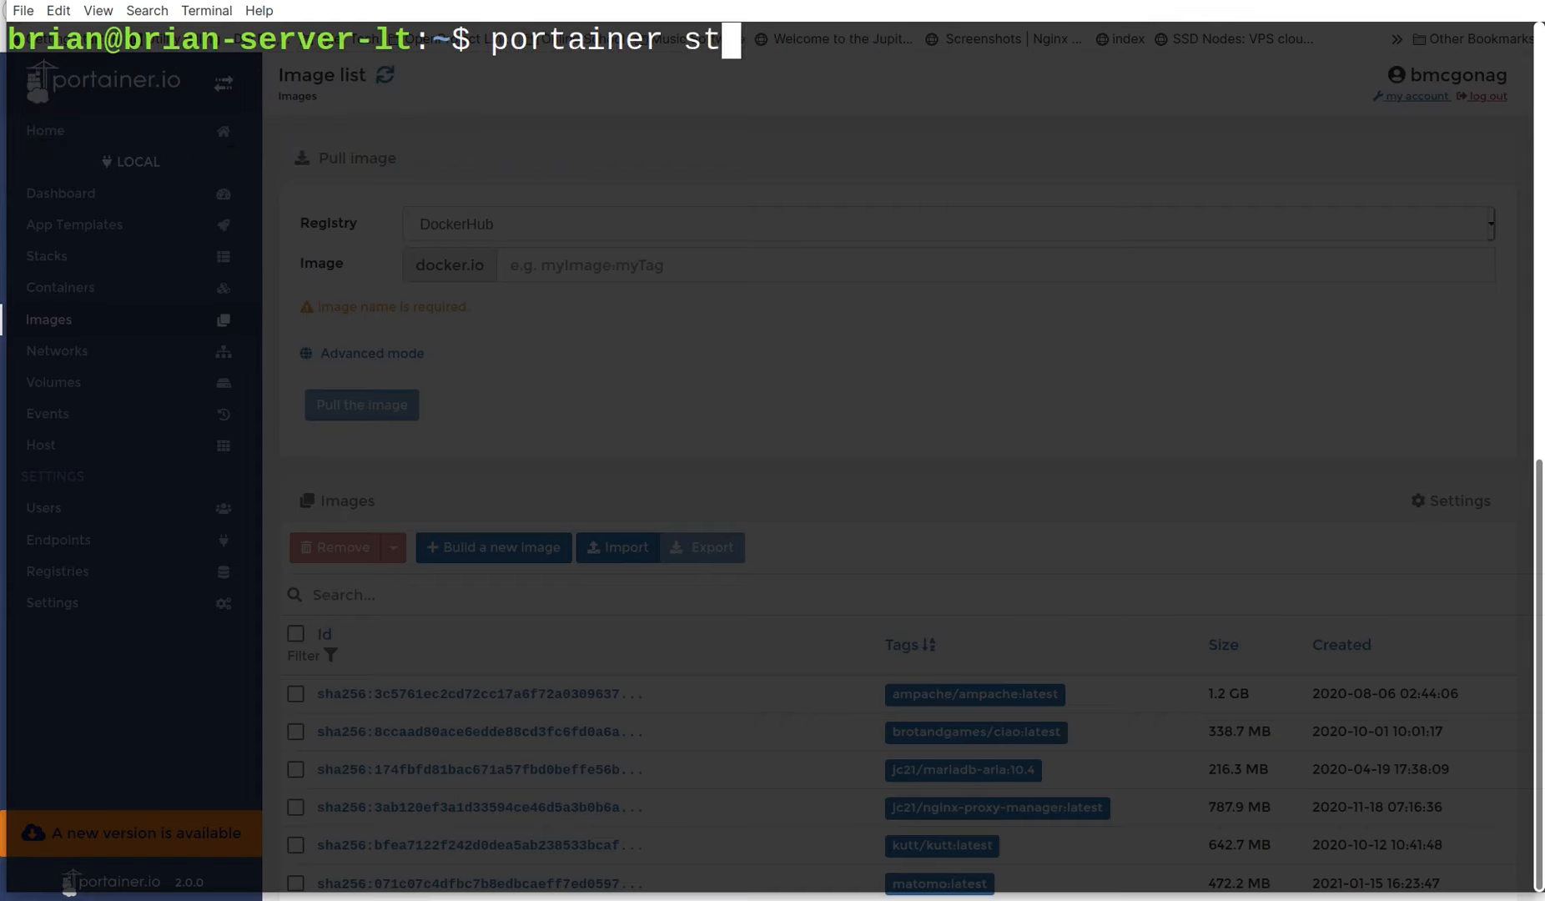
{"action": "key", "text": "BackSpace"}
{"action": "key", "text": "BackSpace"}
{"action": "key", "text": "BackSpace"}
{"action": "key", "text": "BackSpace"}
{"action": "key", "text": "BackSpace"}
{"action": "key", "text": "BackSpace"}
{"action": "key", "text": "BackSpace"}
{"action": "key", "text": "BackSpace"}
{"action": "key", "text": "BackSpace"}
{"action": "key", "text": "BackSpace"}
{"action": "key", "text": "BackSpace"}
{"action": "key", "text": "BackSpace"}
- Stop the portainer container with docker stop and remove it with docker rm
{"action": "type", "text": "docker s"}
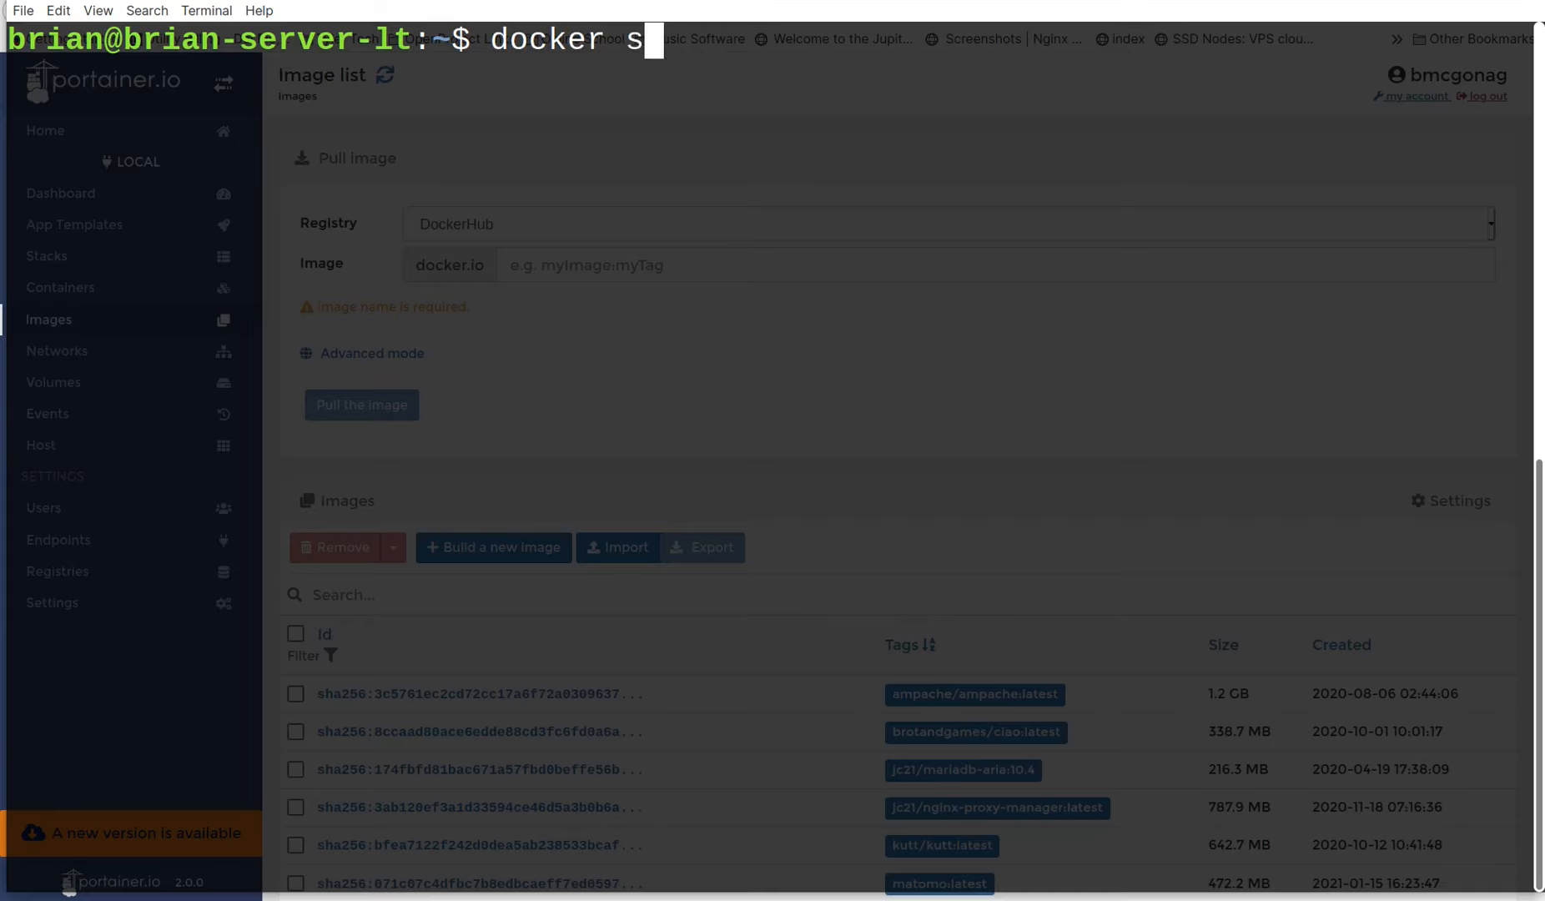
{"action": "type", "text": "top portainer"}
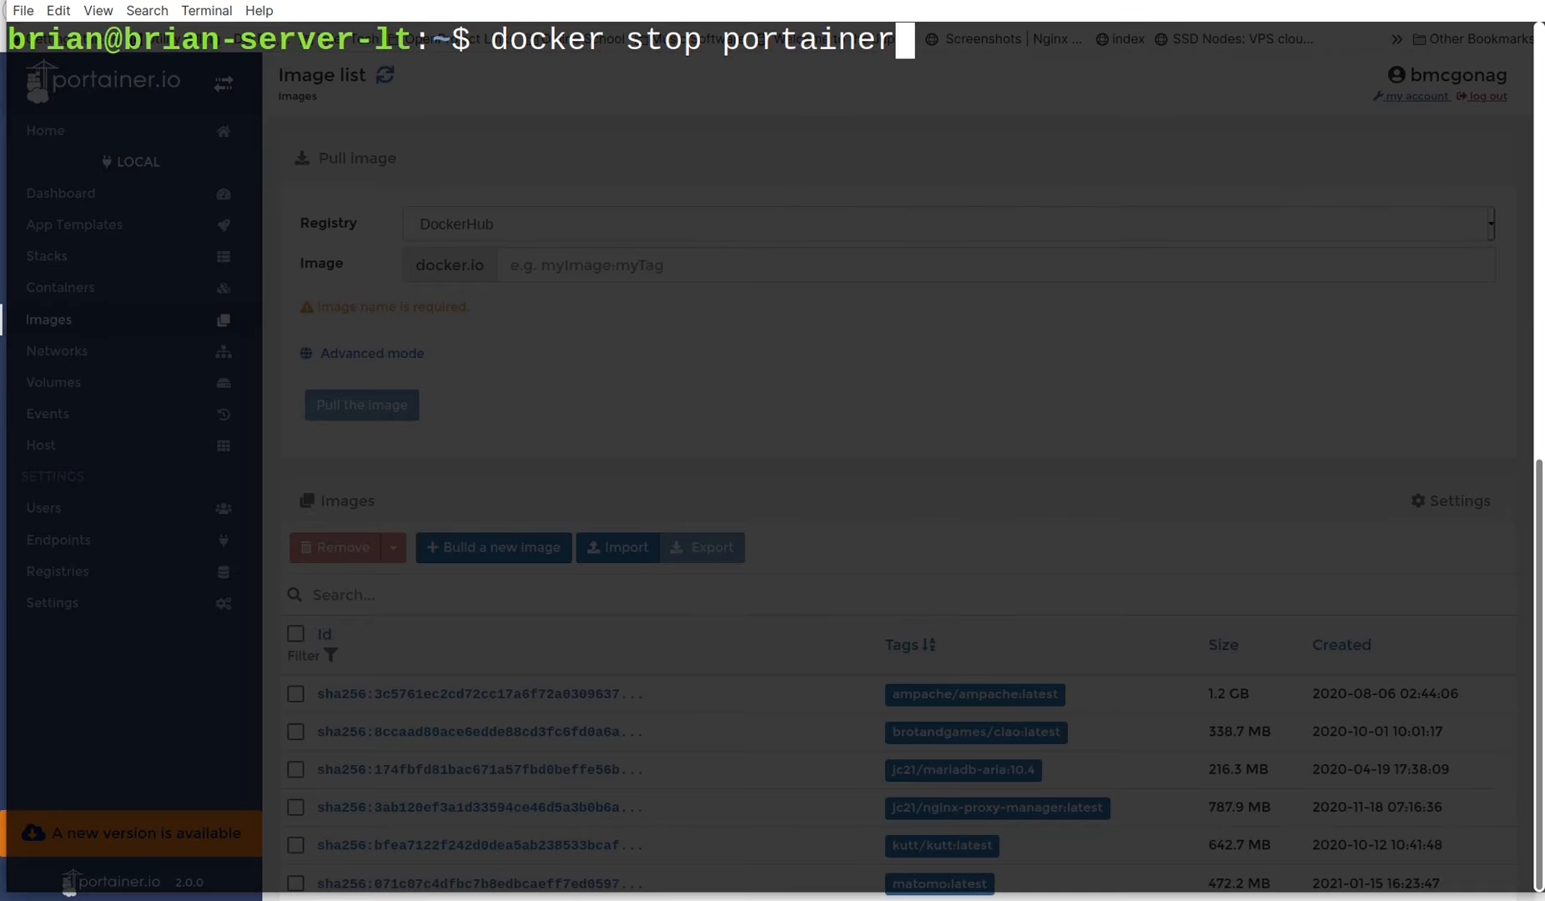
{"action": "key", "text": "Return"}
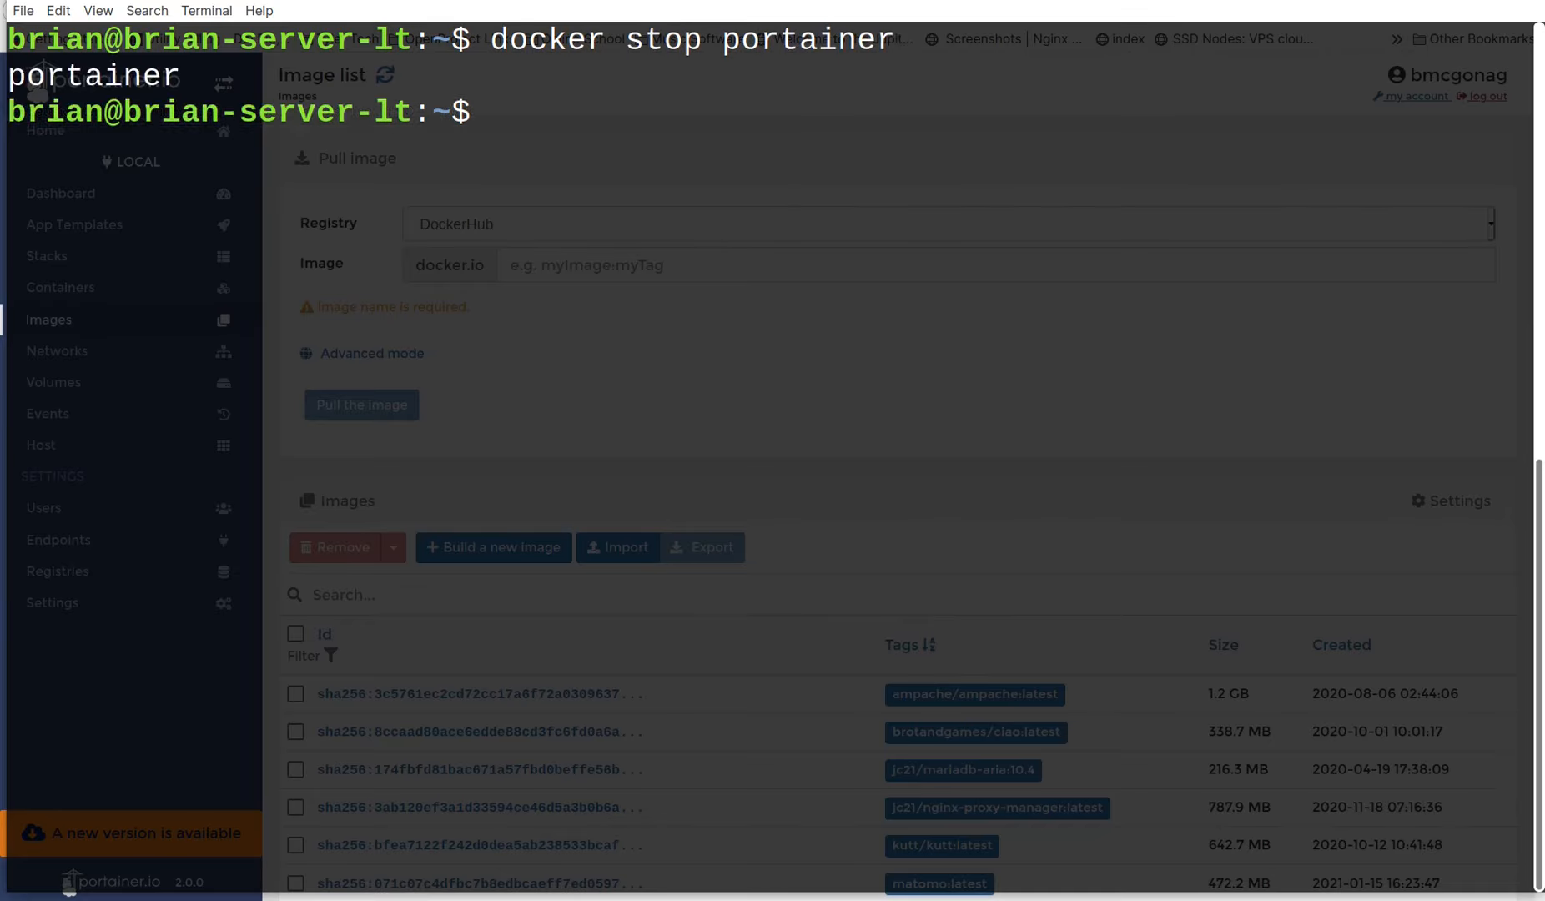
{"action": "type", "text": "docker rm p"}
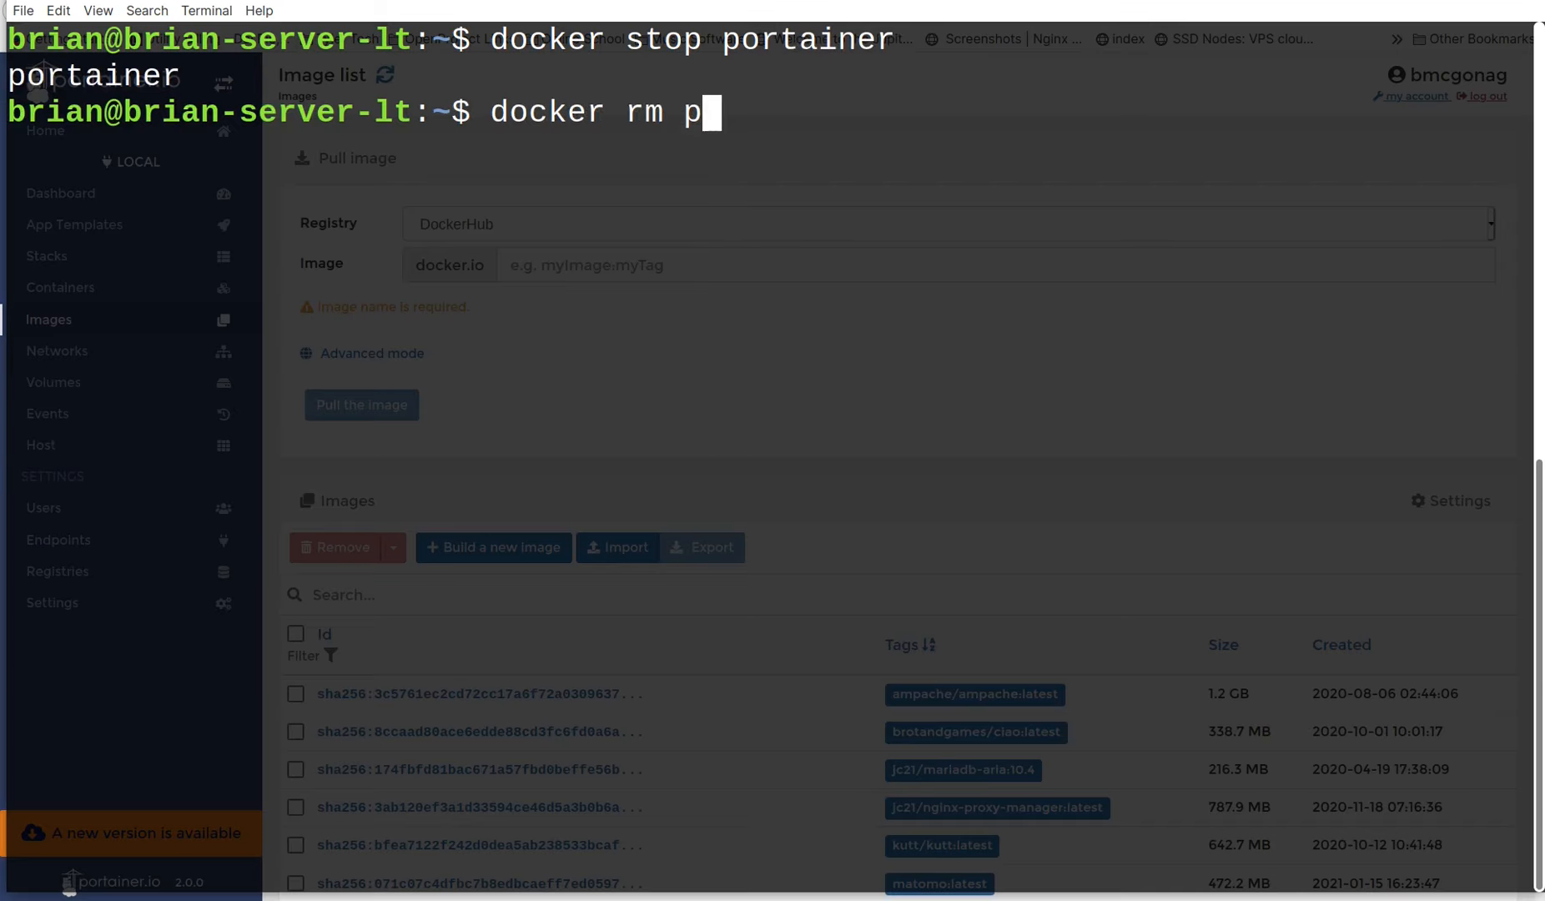
{"action": "type", "text": "ortainer"}
{"action": "key", "text": "Return"}
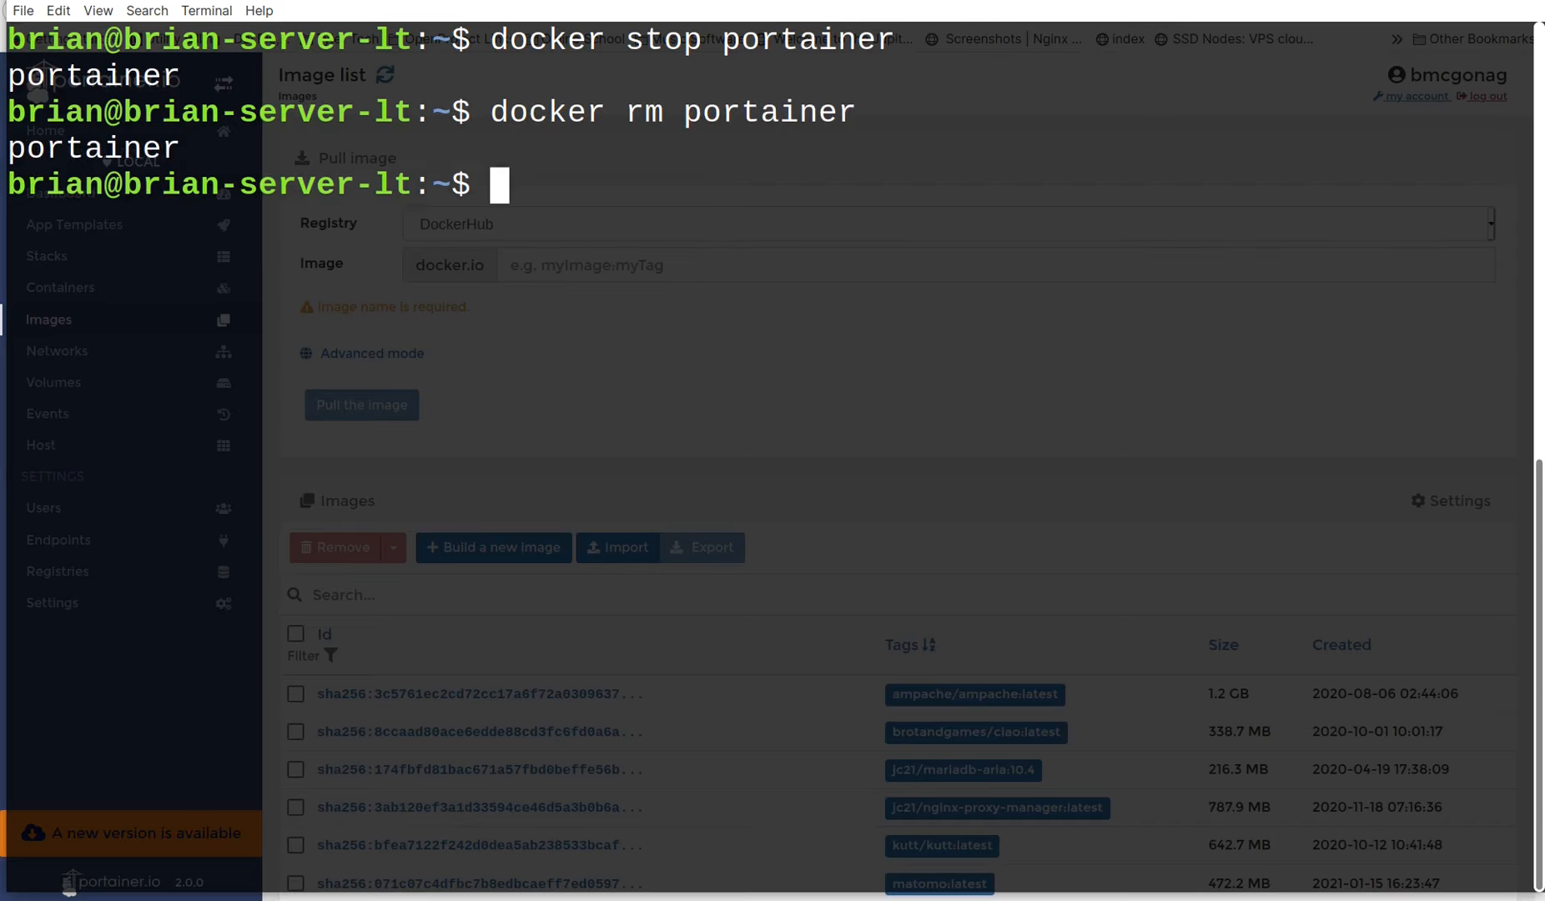
- Pull the latest portainer/portainer image with docker pull
{"action": "type", "text": "docker pul"}
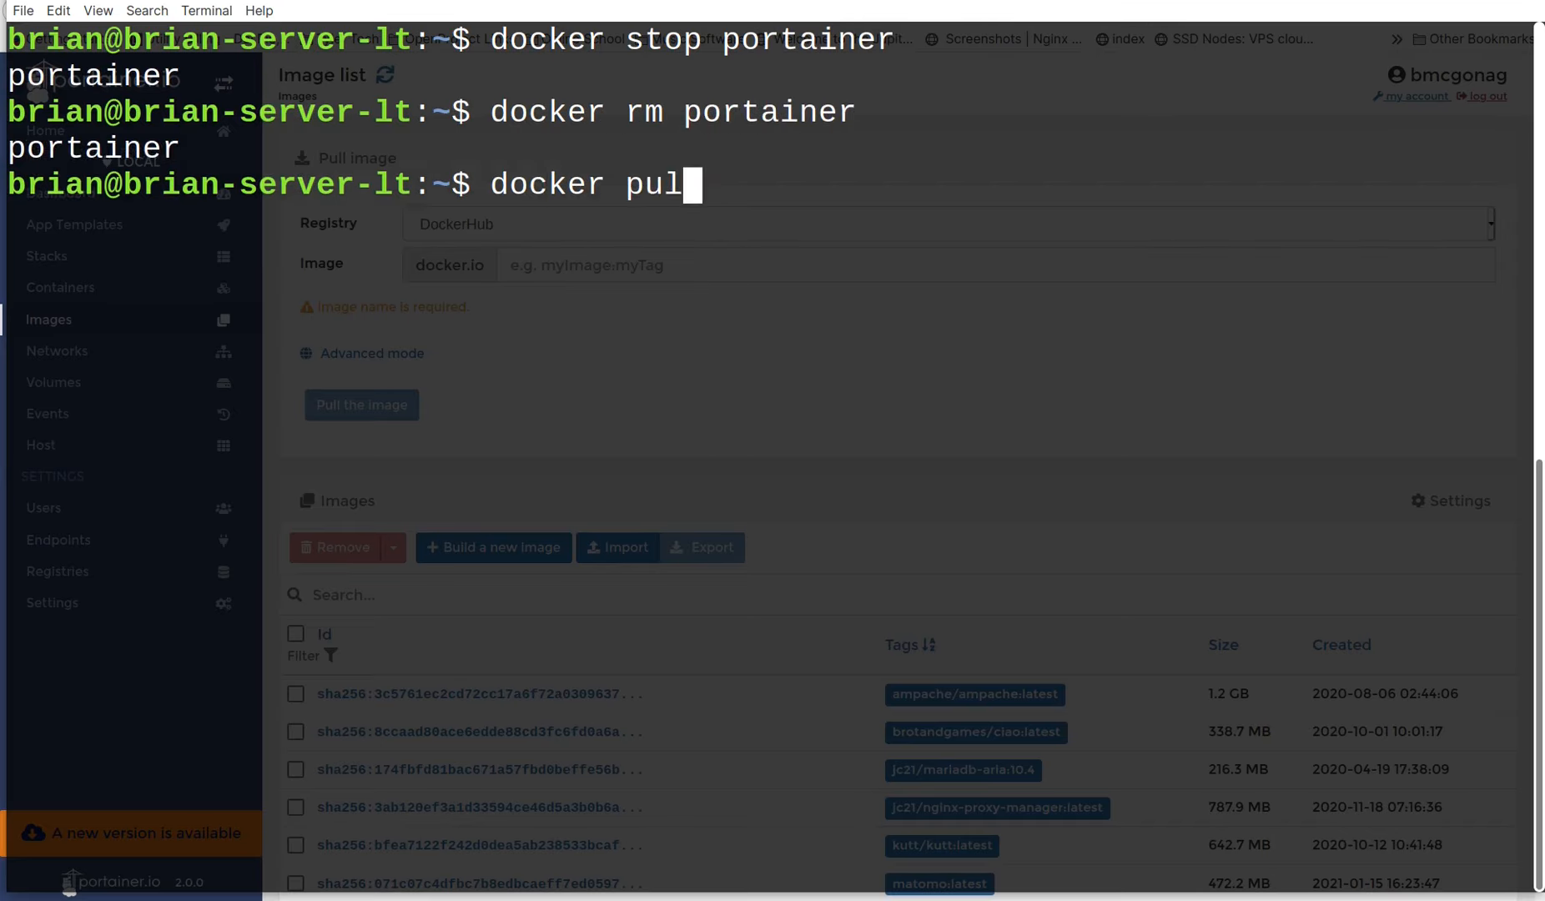
{"action": "type", "text": "l puo"}
{"action": "key", "text": "BackSpace"}
{"action": "key", "text": "BackSpace"}
{"action": "type", "text": "ortai"}
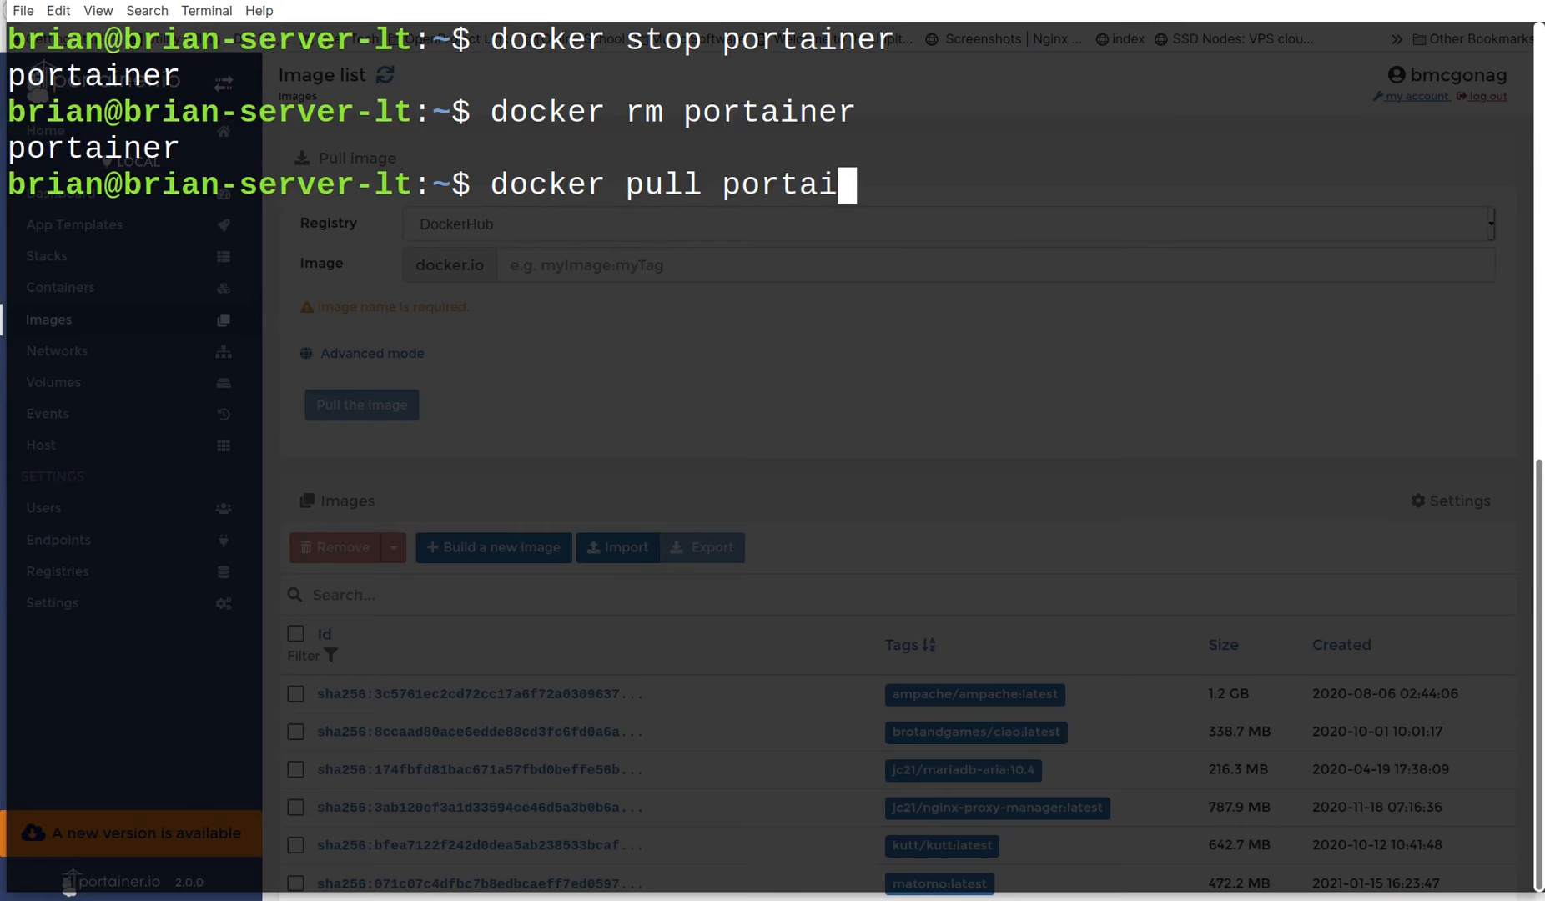
{"action": "type", "text": "ner/portainer"}
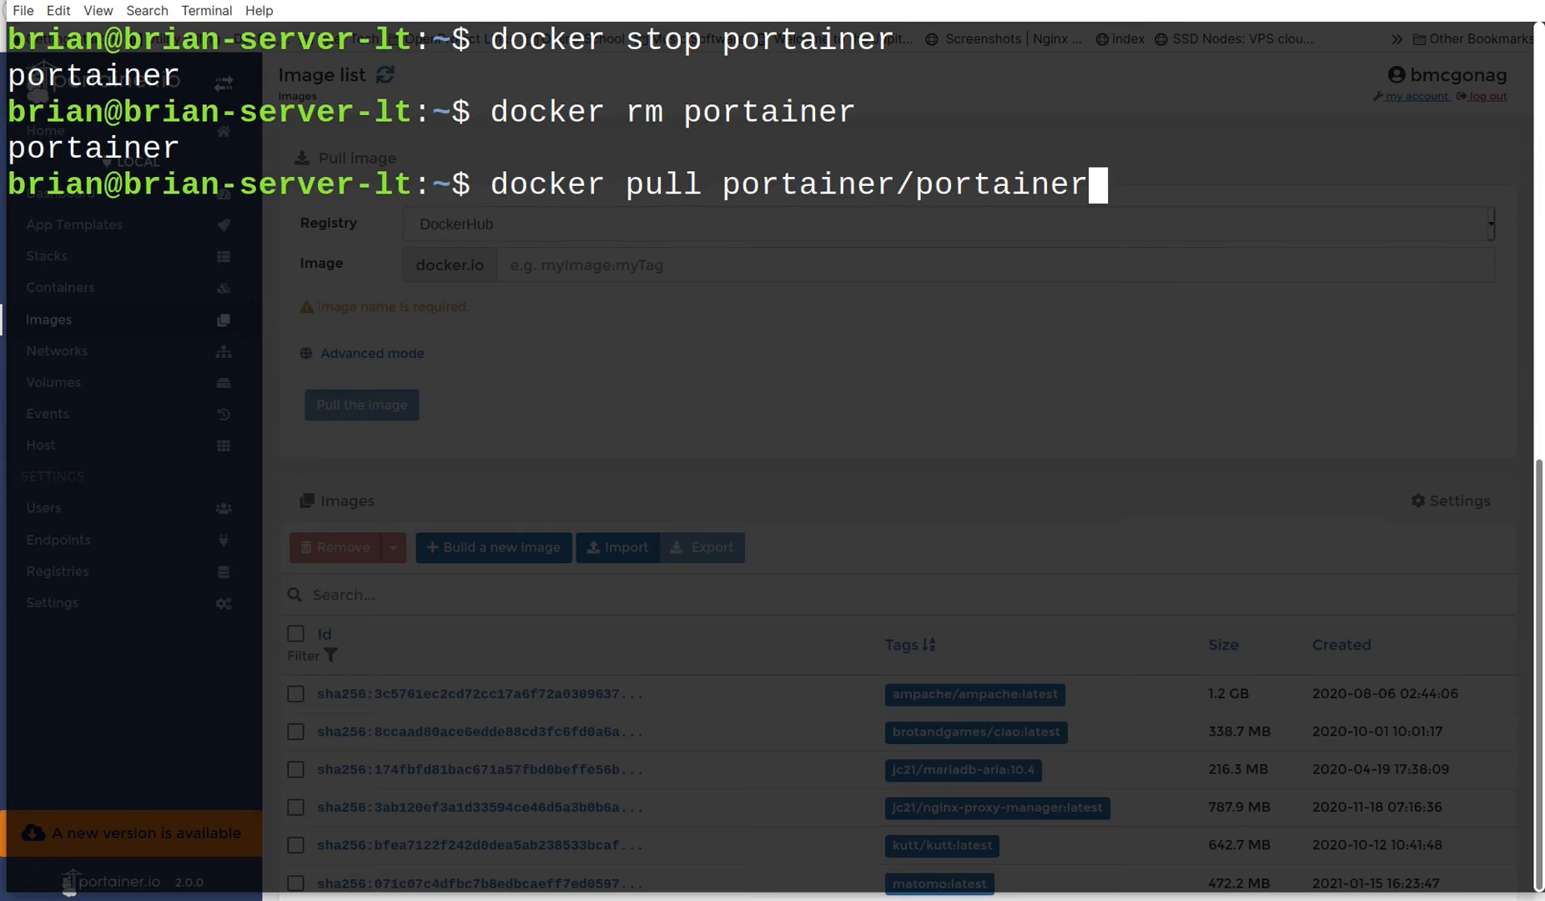
{"action": "key", "text": "Return"}
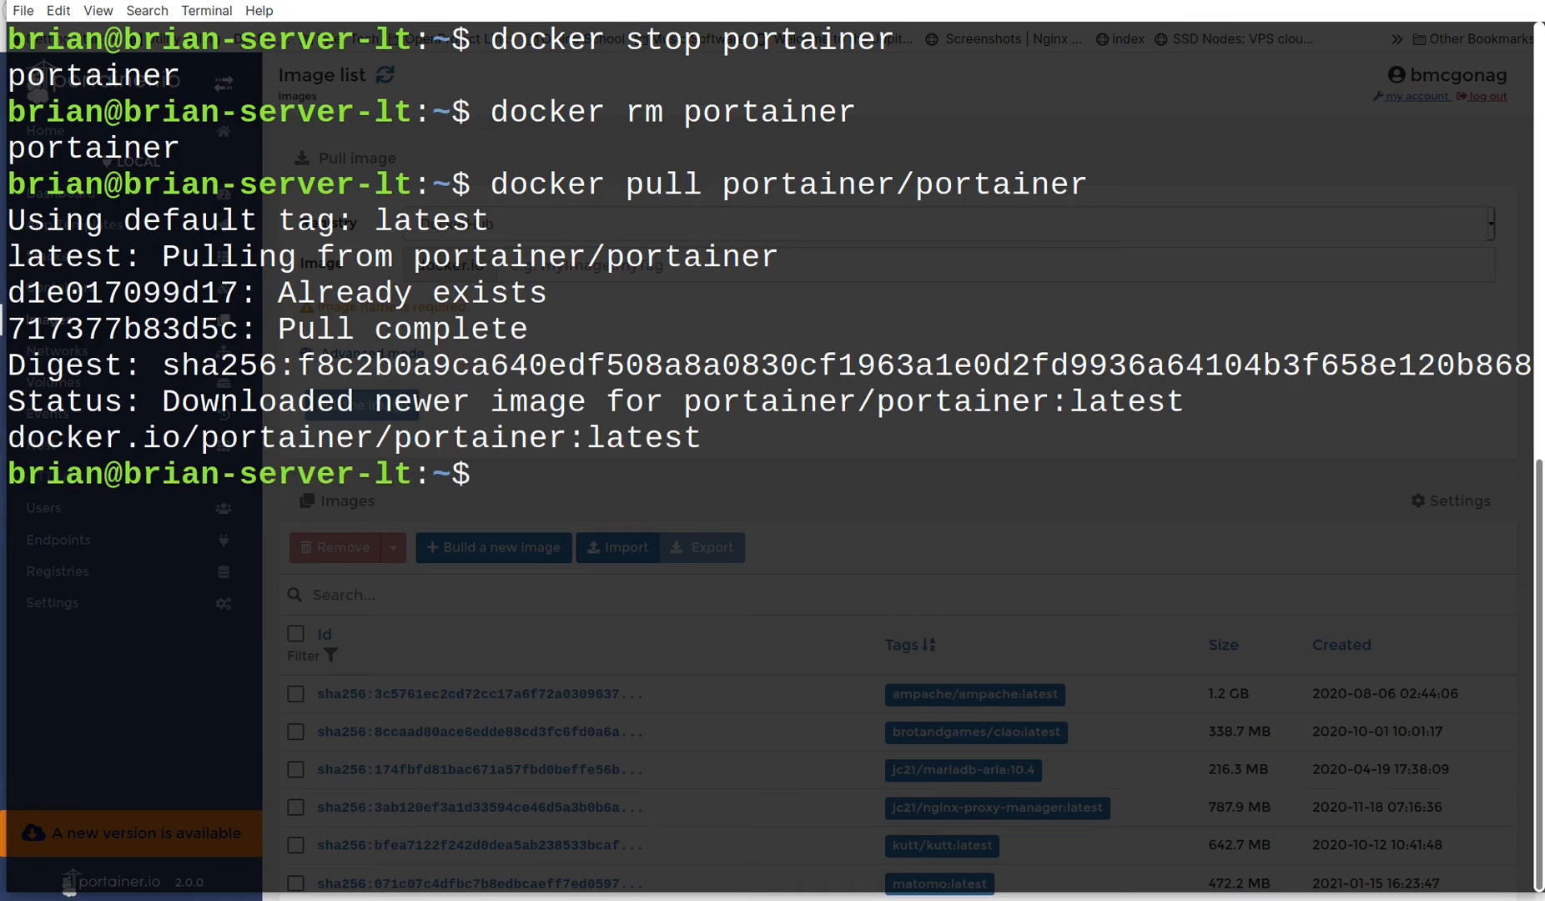
- Pull the latest portainer/portainer-ce image with docker pull
{"action": "key", "text": "Up"}
{"action": "key", "text": "Left"}
{"action": "key", "text": "Left"}
{"action": "key", "text": "Left"}
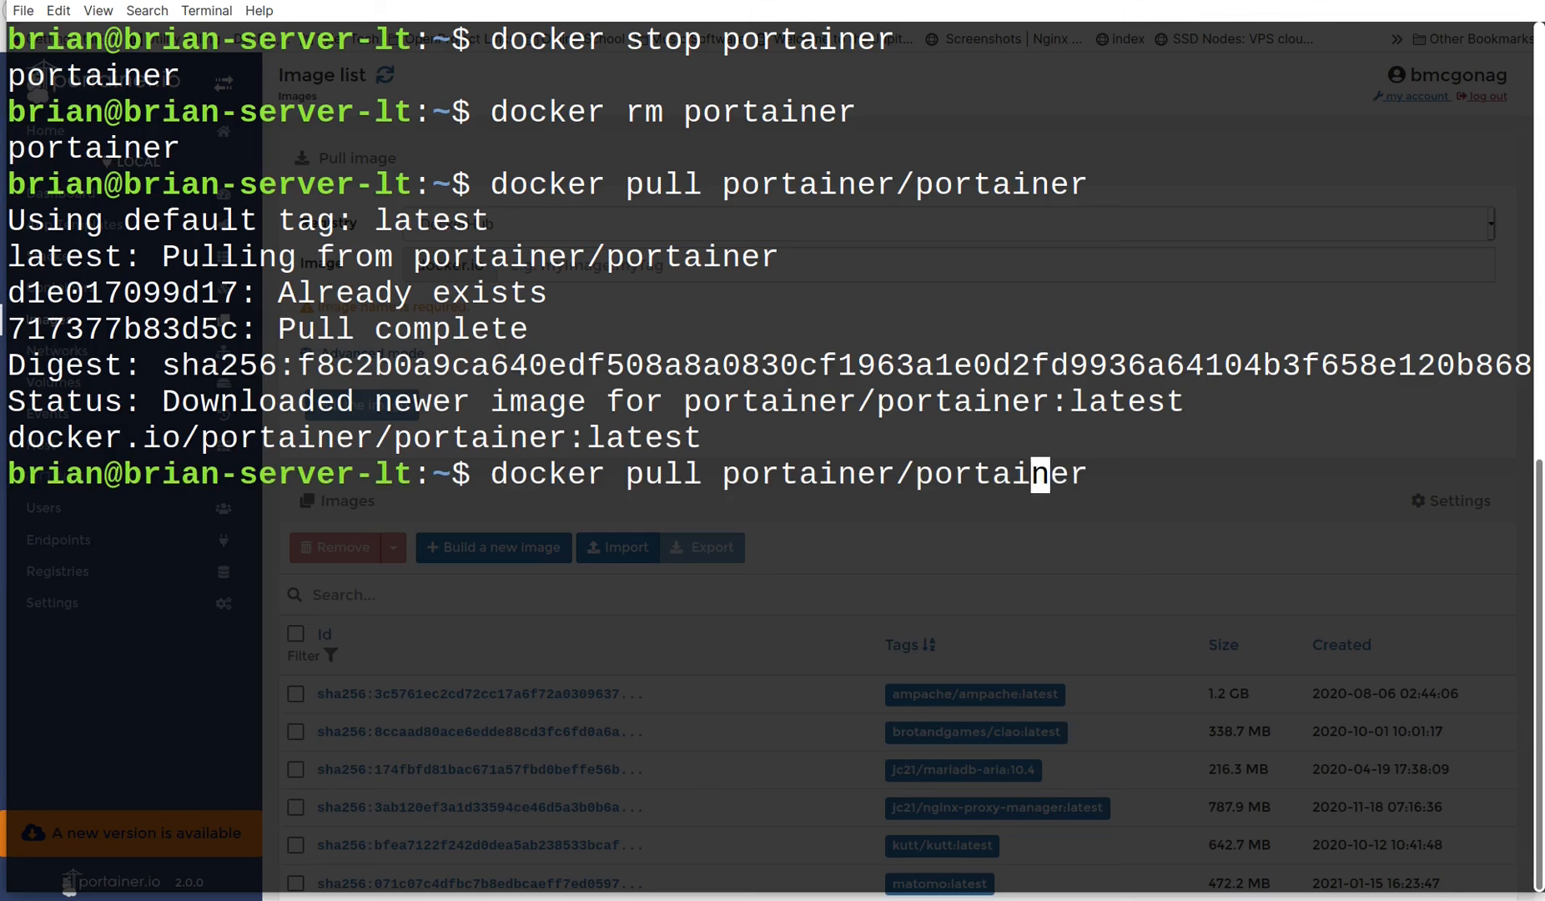
{"action": "key", "text": "Right"}
{"action": "key", "text": "Right"}
{"action": "key", "text": "Right"}
{"action": "type", "text": "-ce"}
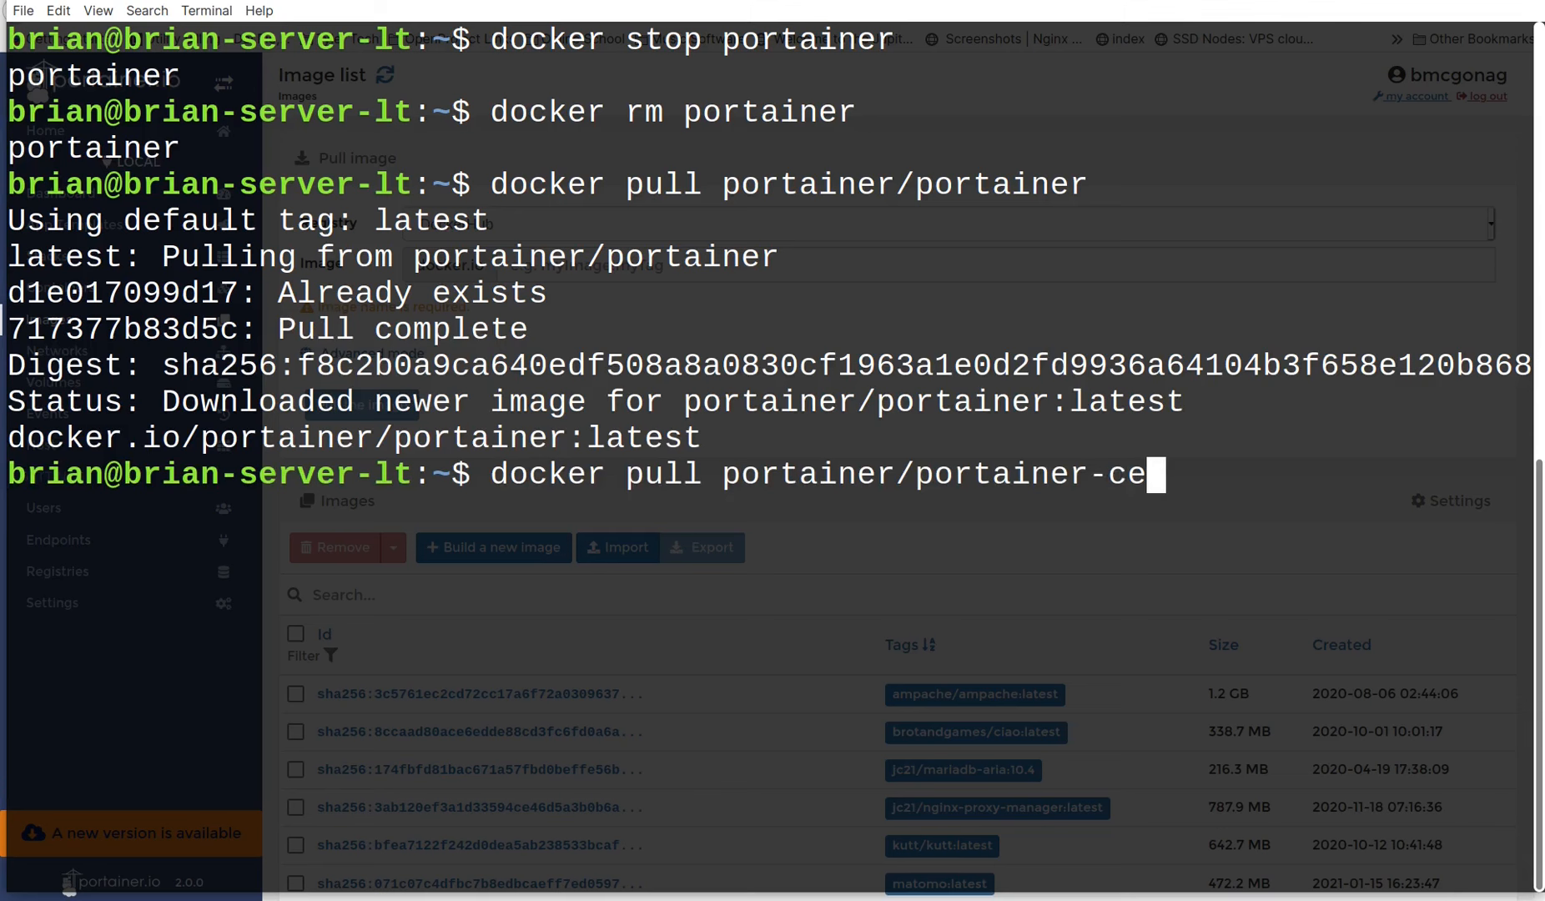
{"action": "key", "text": "Return"}
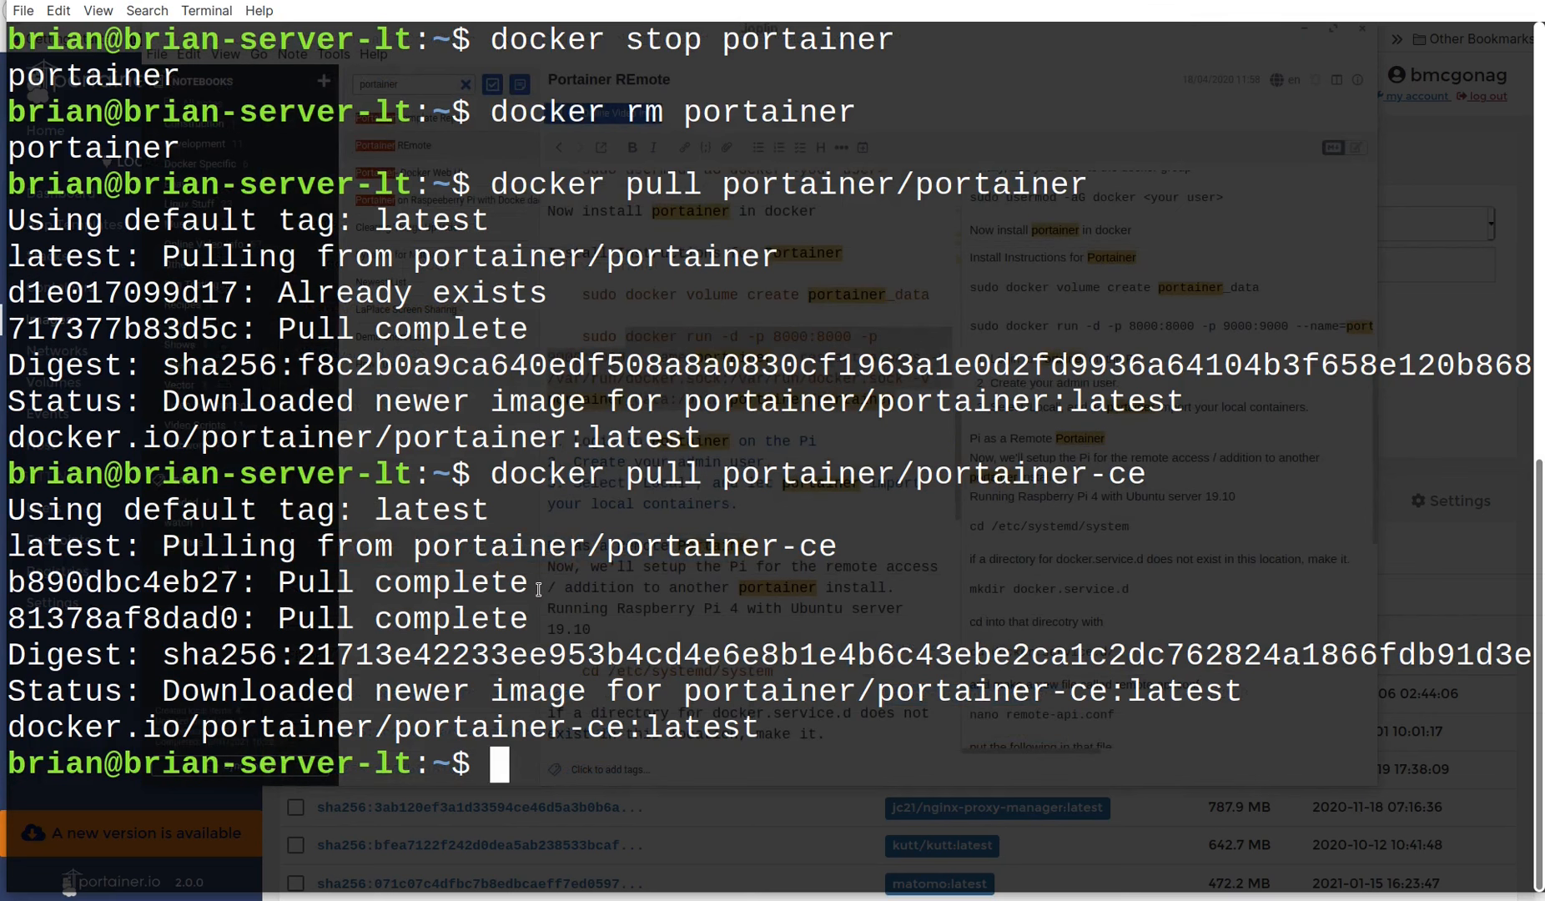
- Enter docker run -d -p 8000:8000 -p 9000:9000 --name=portainer --restart=always -v /var/run/docker.sock:/var/run/docker.sock -v portainer_data:/data portainer/portainer without executing it
{"action": "type", "text": "docker run -d -p 8000:8000 -p 9000:9000 --name=portainer --restart=always -v /var/run/docker.sock:/var/run/docker.sock -v portainer_data:/data portainer/portainer"}
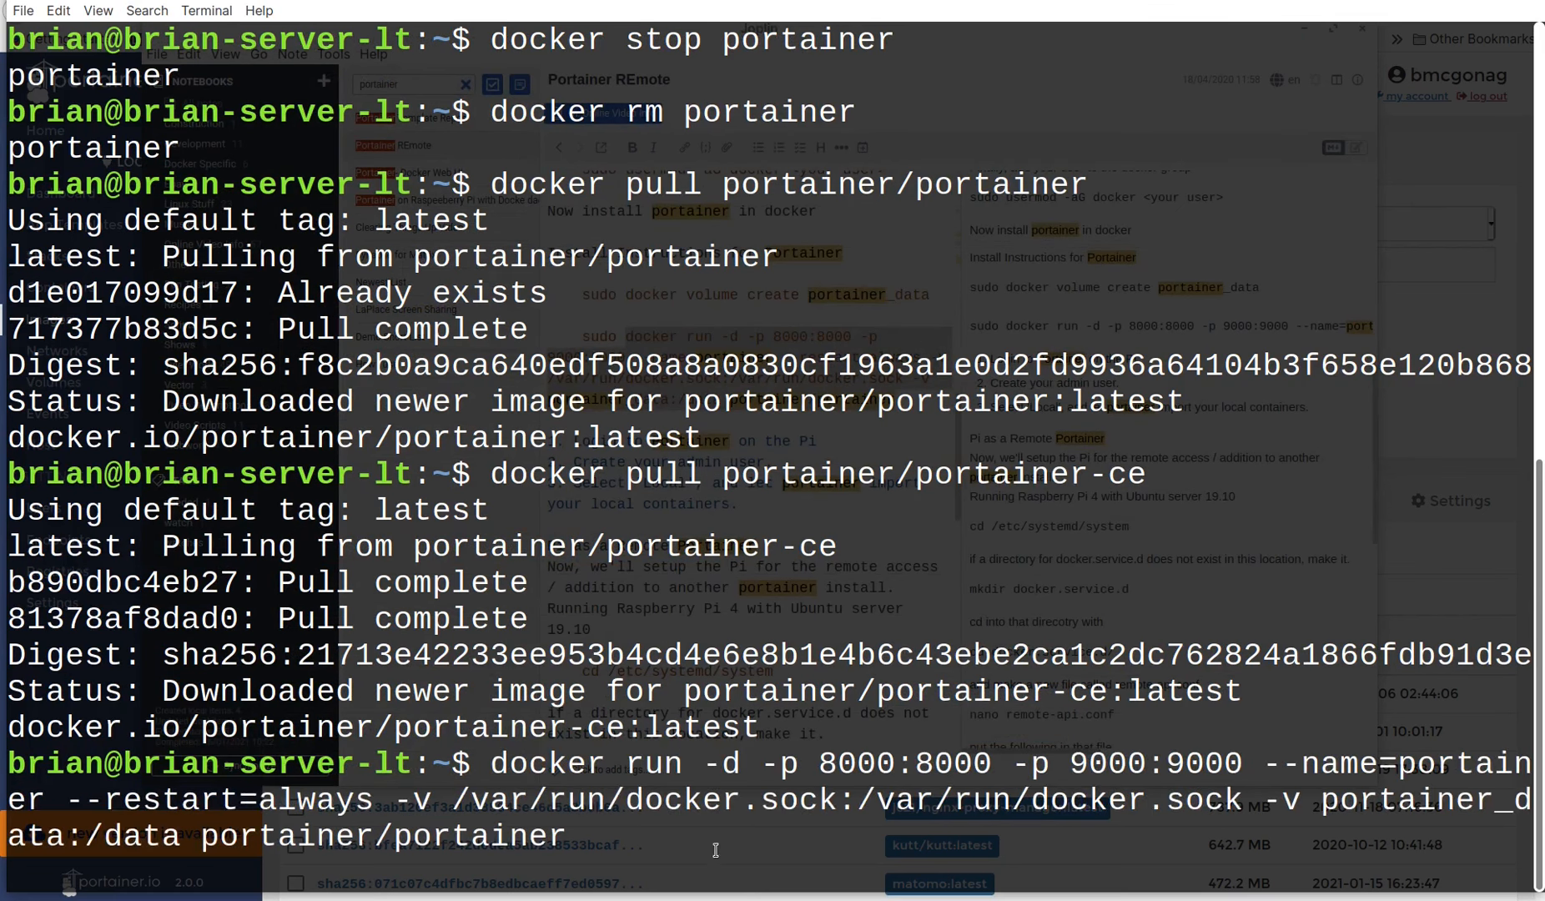
- Remove the -p 8000:8000 port mapping from the pending docker run command
{"action": "key", "text": "Left"}
{"action": "key", "text": "Left"}
{"action": "key", "text": "Left"}
{"action": "key", "text": "Left"}
{"action": "key", "text": "Left"}
{"action": "key", "text": "Left"}
{"action": "key", "text": "Left"}
{"action": "key", "text": "Left"}
{"action": "key", "text": "Left"}
{"action": "key", "text": "Left"}
{"action": "key", "text": "Left"}
{"action": "key", "text": "Left"}
{"action": "key", "text": "Left"}
{"action": "key", "text": "Left"}
{"action": "key", "text": "Left"}
{"action": "key", "text": "Left"}
{"action": "key", "text": "Left"}
{"action": "key", "text": "Left"}
{"action": "key", "text": "Left"}
{"action": "key", "text": "Left"}
{"action": "key", "text": "Left"}
{"action": "key", "text": "Left"}
{"action": "key", "text": "Left"}
{"action": "key", "text": "Left"}
{"action": "key", "text": "Left"}
{"action": "key", "text": "Left"}
{"action": "key", "text": "Left"}
{"action": "key", "text": "Left"}
{"action": "key", "text": "Left"}
{"action": "key", "text": "Left"}
{"action": "key", "text": "Left"}
{"action": "key", "text": "Left"}
{"action": "key", "text": "Left"}
{"action": "key", "text": "Left"}
{"action": "key", "text": "Left"}
{"action": "key", "text": "Left"}
{"action": "key", "text": "Left"}
{"action": "key", "text": "Left"}
{"action": "key", "text": "Left"}
{"action": "key", "text": "Left"}
{"action": "key", "text": "Left"}
{"action": "key", "text": "Left"}
{"action": "key", "text": "Left"}
{"action": "key", "text": "Left"}
{"action": "key", "text": "Left"}
{"action": "key", "text": "Left"}
{"action": "key", "text": "Left"}
{"action": "key", "text": "Left"}
{"action": "key", "text": "Left"}
{"action": "key", "text": "Left"}
{"action": "key", "text": "Left"}
{"action": "key", "text": "Left"}
{"action": "key", "text": "Left"}
{"action": "key", "text": "Left"}
{"action": "key", "text": "Left"}
{"action": "key", "text": "Left"}
{"action": "key", "text": "Left"}
{"action": "key", "text": "Left"}
{"action": "key", "text": "Left"}
{"action": "key", "text": "Left"}
{"action": "key", "text": "BackSpace"}
{"action": "key", "text": "BackSpace"}
{"action": "key", "text": "BackSpace"}
{"action": "key", "text": "BackSpace"}
{"action": "key", "text": "BackSpace"}
{"action": "key", "text": "BackSpace"}
{"action": "key", "text": "BackSpace"}
{"action": "key", "text": "BackSpace"}
{"action": "key", "text": "BackSpace"}
{"action": "key", "text": "BackSpace"}
{"action": "key", "text": "BackSpace"}
{"action": "key", "text": "BackSpace"}
{"action": "key", "text": "BackSpace"}
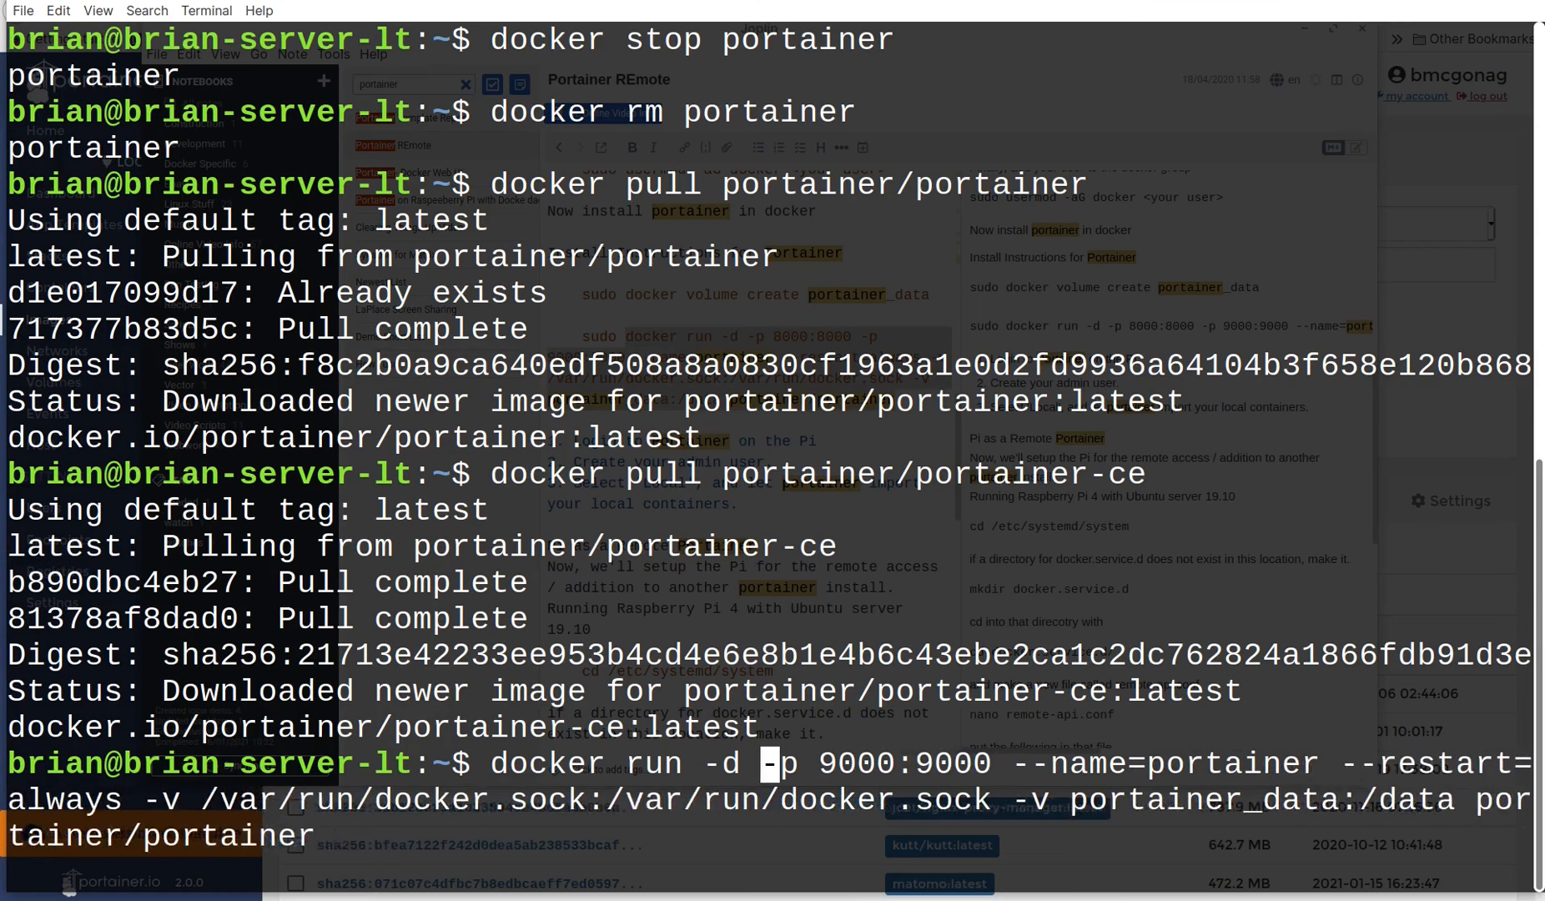
- Review the 9000:9000 port mapping, container name and restart policy in the pending docker run command
{"action": "key", "text": "Right"}
{"action": "key", "text": "Right"}
{"action": "key", "text": "Right"}
{"action": "key", "text": "Right"}
{"action": "key", "text": "Right"}
{"action": "key", "text": "Right"}
{"action": "key", "text": "Right"}
{"action": "key", "text": "Right"}
{"action": "key", "text": "Right"}
{"action": "key", "text": "Right"}
{"action": "key", "text": "Right"}
{"action": "key", "text": "Right"}
{"action": "key", "text": "Right"}
{"action": "key", "text": "Right"}
{"action": "key", "text": "Right"}
{"action": "key", "text": "Right"}
{"action": "key", "text": "Right"}
{"action": "key", "text": "Right"}
{"action": "key", "text": "Right"}
{"action": "key", "text": "Right"}
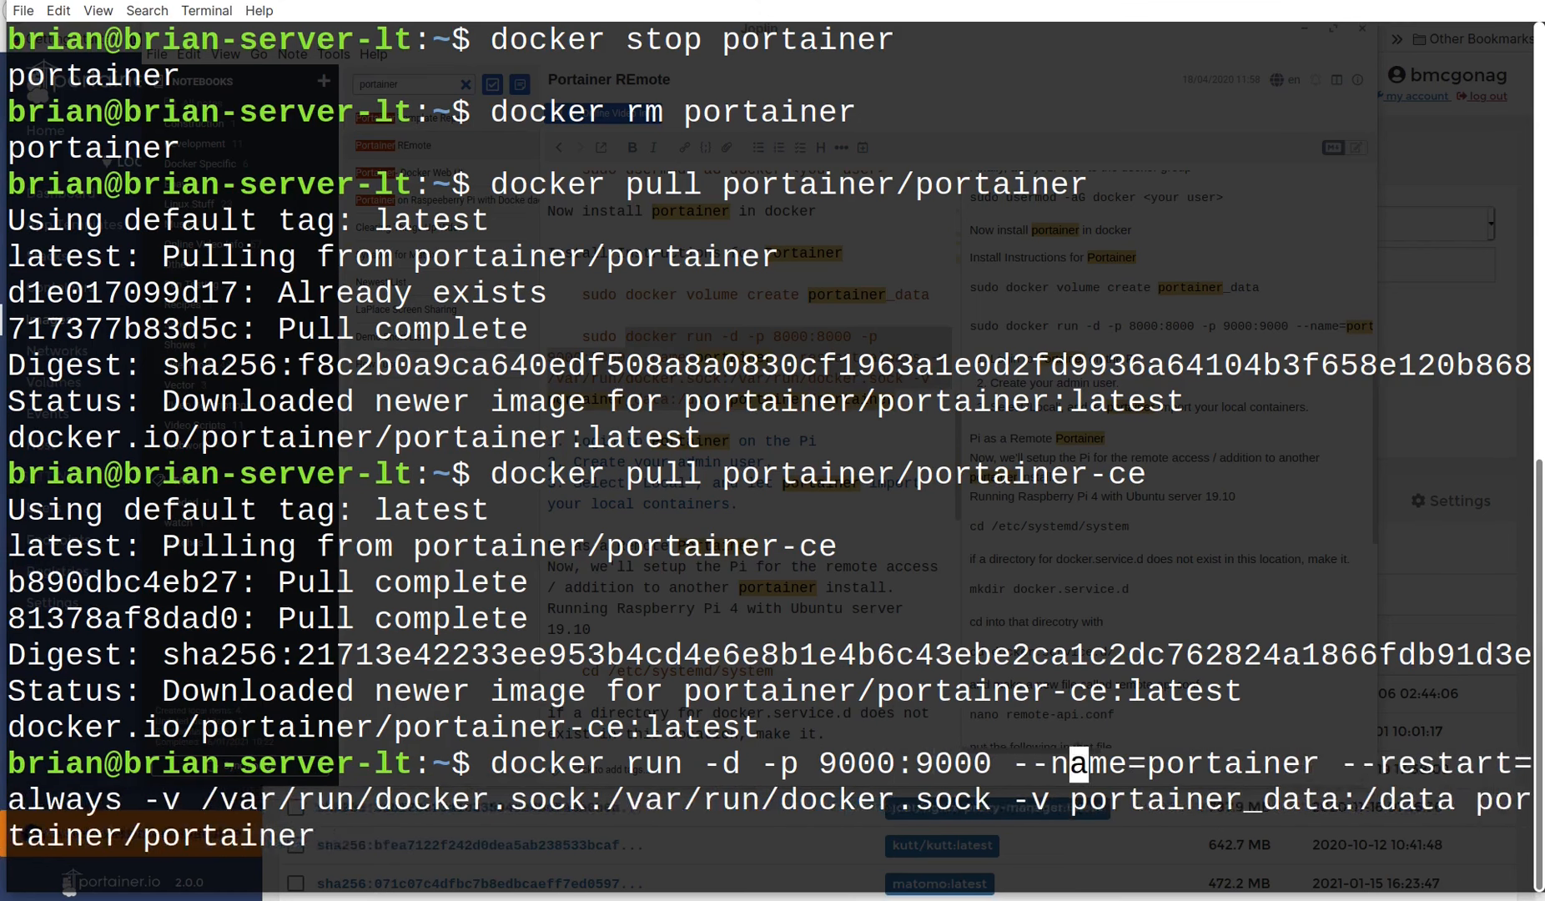
{"action": "key", "text": "Right"}
{"action": "key", "text": "Right"}
{"action": "key", "text": "Right"}
{"action": "key", "text": "Right"}
{"action": "key", "text": "Right"}
{"action": "key", "text": "Right"}
{"action": "key", "text": "Right"}
{"action": "key", "text": "Right"}
{"action": "key", "text": "Right"}
{"action": "key", "text": "Right"}
{"action": "key", "text": "Right"}
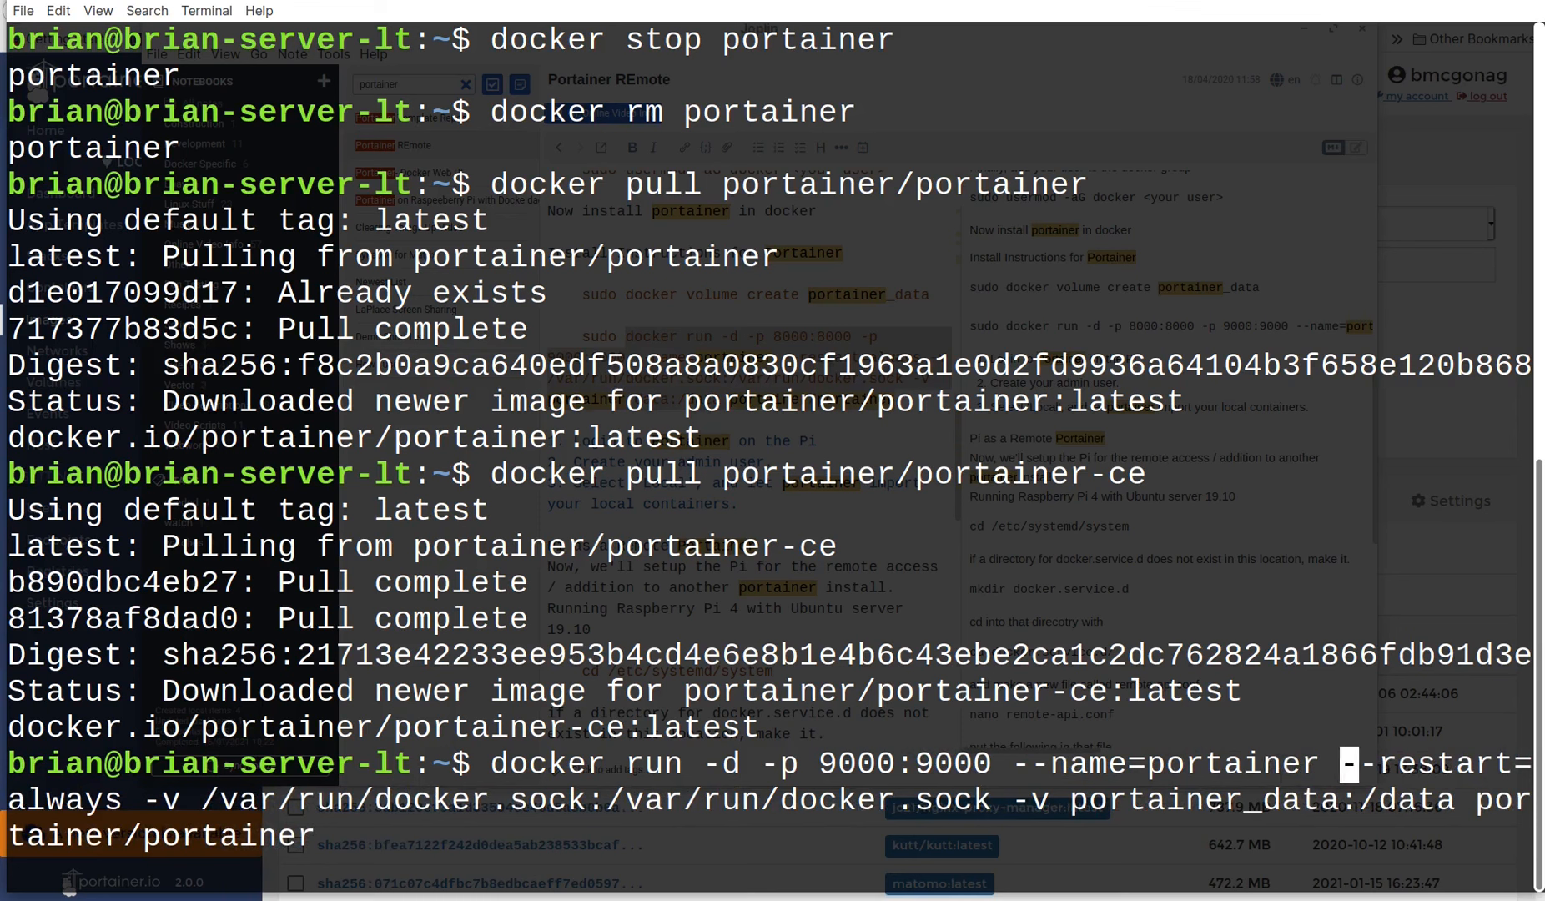
{"action": "key", "text": "Right"}
{"action": "key", "text": "Right"}
{"action": "key", "text": "Right"}
{"action": "key", "text": "Right"}
{"action": "key", "text": "Right"}
{"action": "key", "text": "Right"}
{"action": "key", "text": "Right"}
{"action": "key", "text": "Right"}
{"action": "key", "text": "Right"}
{"action": "key", "text": "Right"}
{"action": "key", "text": "Right"}
{"action": "key", "text": "Right"}
{"action": "key", "text": "Right"}
{"action": "key", "text": "Right"}
{"action": "key", "text": "Right"}
{"action": "key", "text": "Right"}
{"action": "key", "text": "Right"}
- Examine the /var/run/docker.sock volume mapping in the pending docker run command, comparing its host and container paths
{"action": "key", "text": "Right"}
{"action": "key", "text": "Right"}
{"action": "key", "text": "Right"}
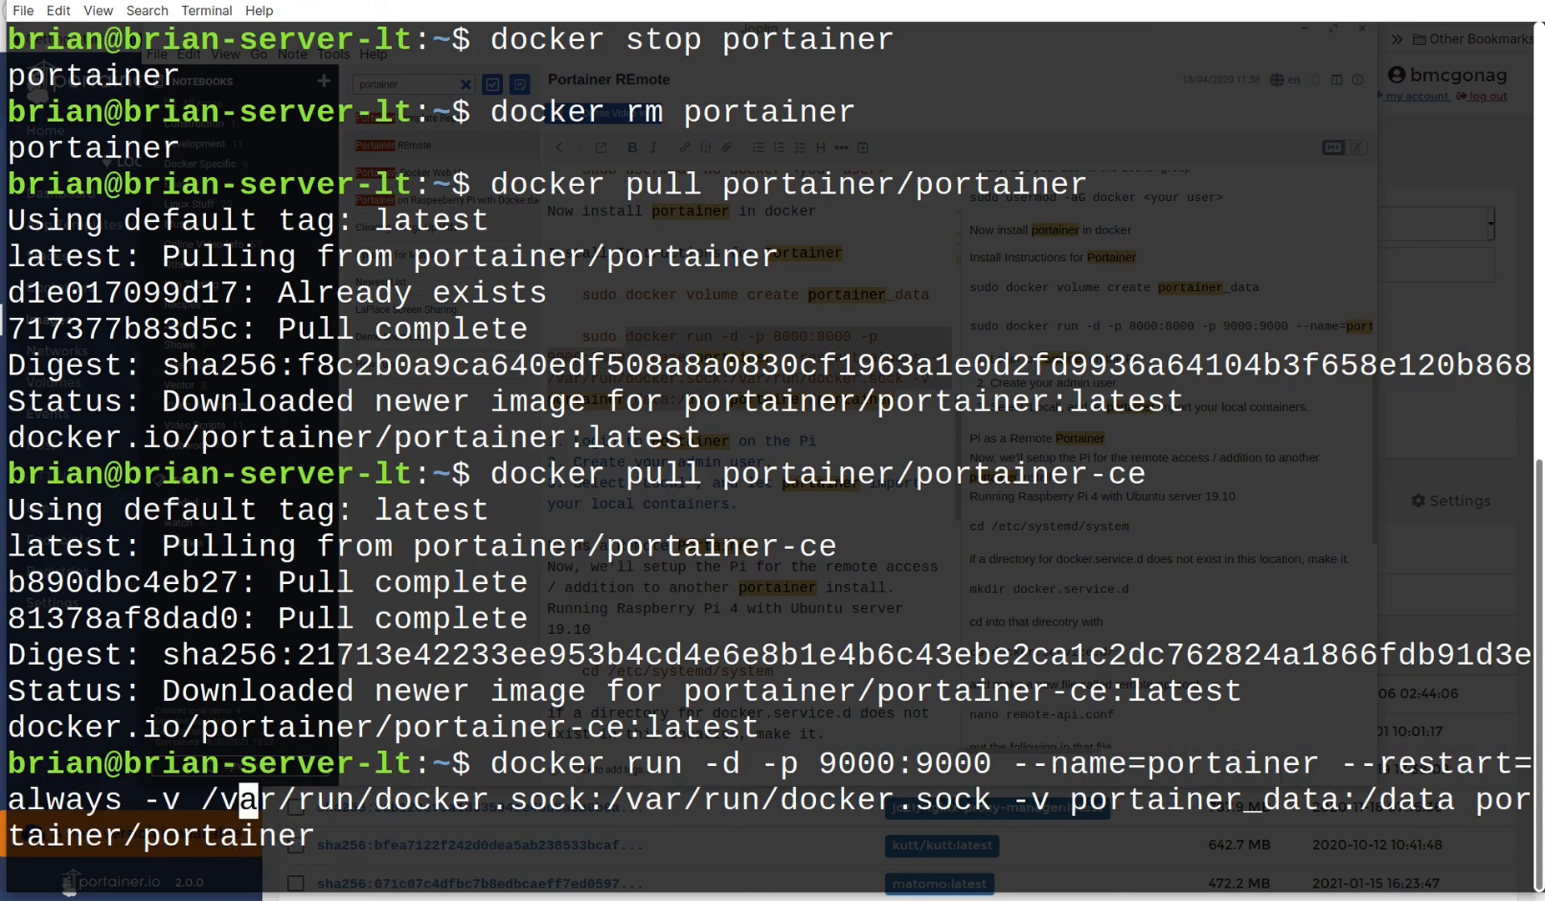
{"action": "key", "text": "Right"}
{"action": "key", "text": "Right"}
{"action": "key", "text": "Right"}
{"action": "key", "text": "Right"}
{"action": "key", "text": "Right"}
{"action": "key", "text": "Right"}
{"action": "key", "text": "Right"}
{"action": "key", "text": "Right"}
{"action": "key", "text": "Right"}
{"action": "key", "text": "Right"}
{"action": "key", "text": "Right"}
{"action": "key", "text": "Right"}
{"action": "key", "text": "Right"}
{"action": "key", "text": "Right"}
{"action": "key", "text": "Right"}
{"action": "key", "text": "Right"}
{"action": "key", "text": "Right"}
{"action": "key", "text": "Right"}
{"action": "key", "text": "Right"}
{"action": "key", "text": "Right"}
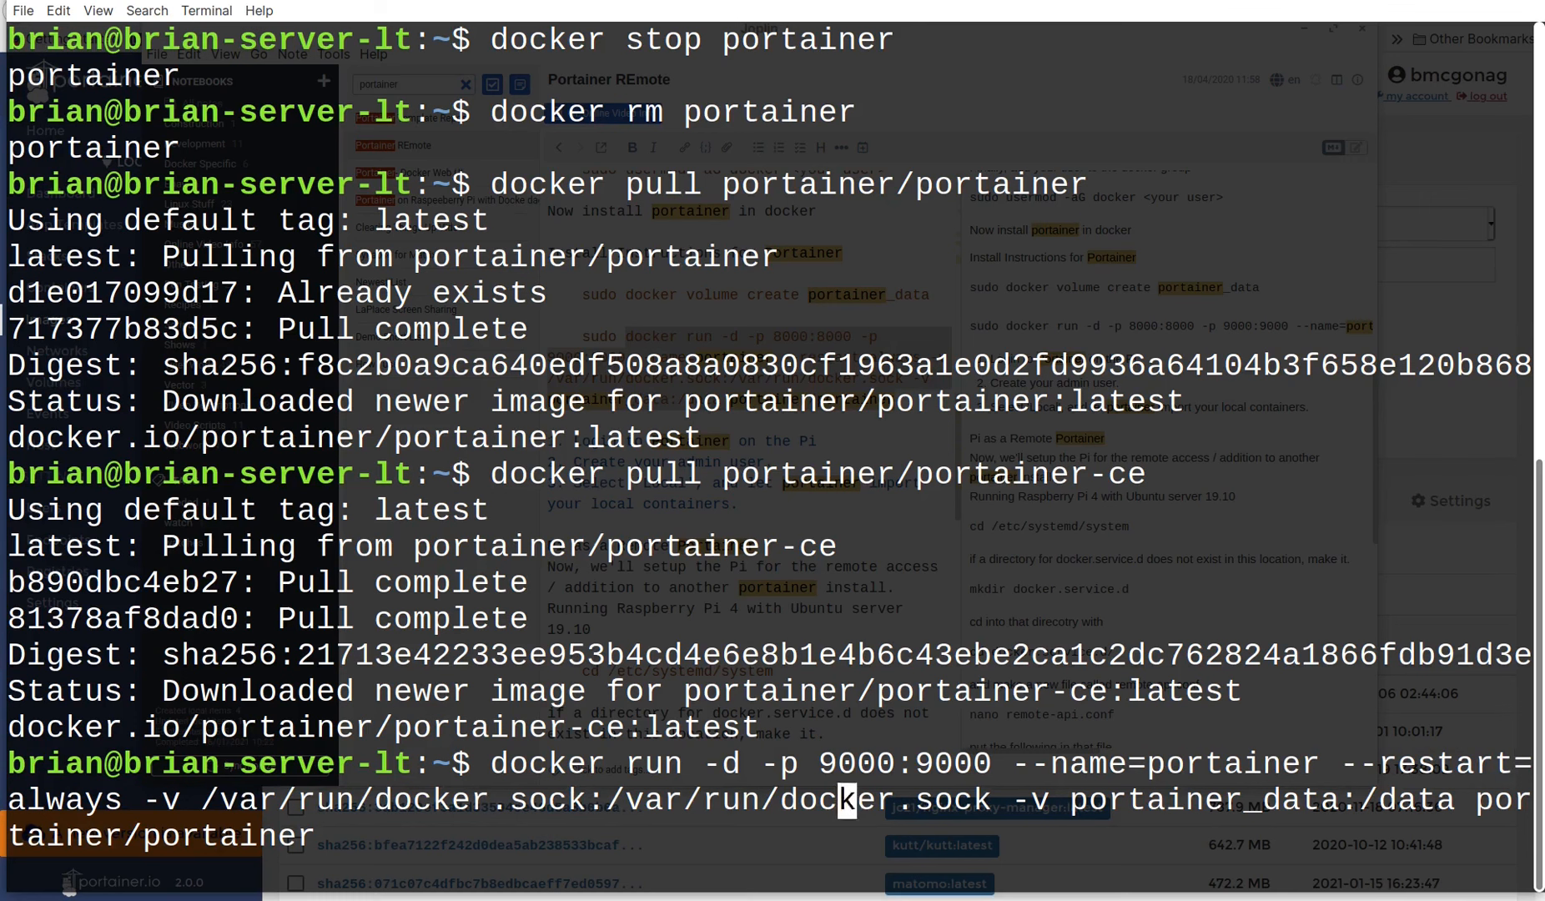
{"action": "key", "text": "Left"}
{"action": "key", "text": "Left"}
{"action": "key", "text": "Left"}
{"action": "key", "text": "Left"}
{"action": "key", "text": "Left"}
{"action": "key", "text": "Left"}
{"action": "key", "text": "Left"}
{"action": "key", "text": "Left"}
{"action": "key", "text": "Left"}
{"action": "key", "text": "Left"}
{"action": "key", "text": "Left"}
{"action": "key", "text": "Left"}
{"action": "key", "text": "Left"}
{"action": "key", "text": "Left"}
{"action": "key", "text": "Left"}
{"action": "key", "text": "Left"}
{"action": "key", "text": "Left"}
{"action": "key", "text": "Left"}
{"action": "key", "text": "Left"}
{"action": "key", "text": "Left"}
{"action": "key", "text": "Left"}
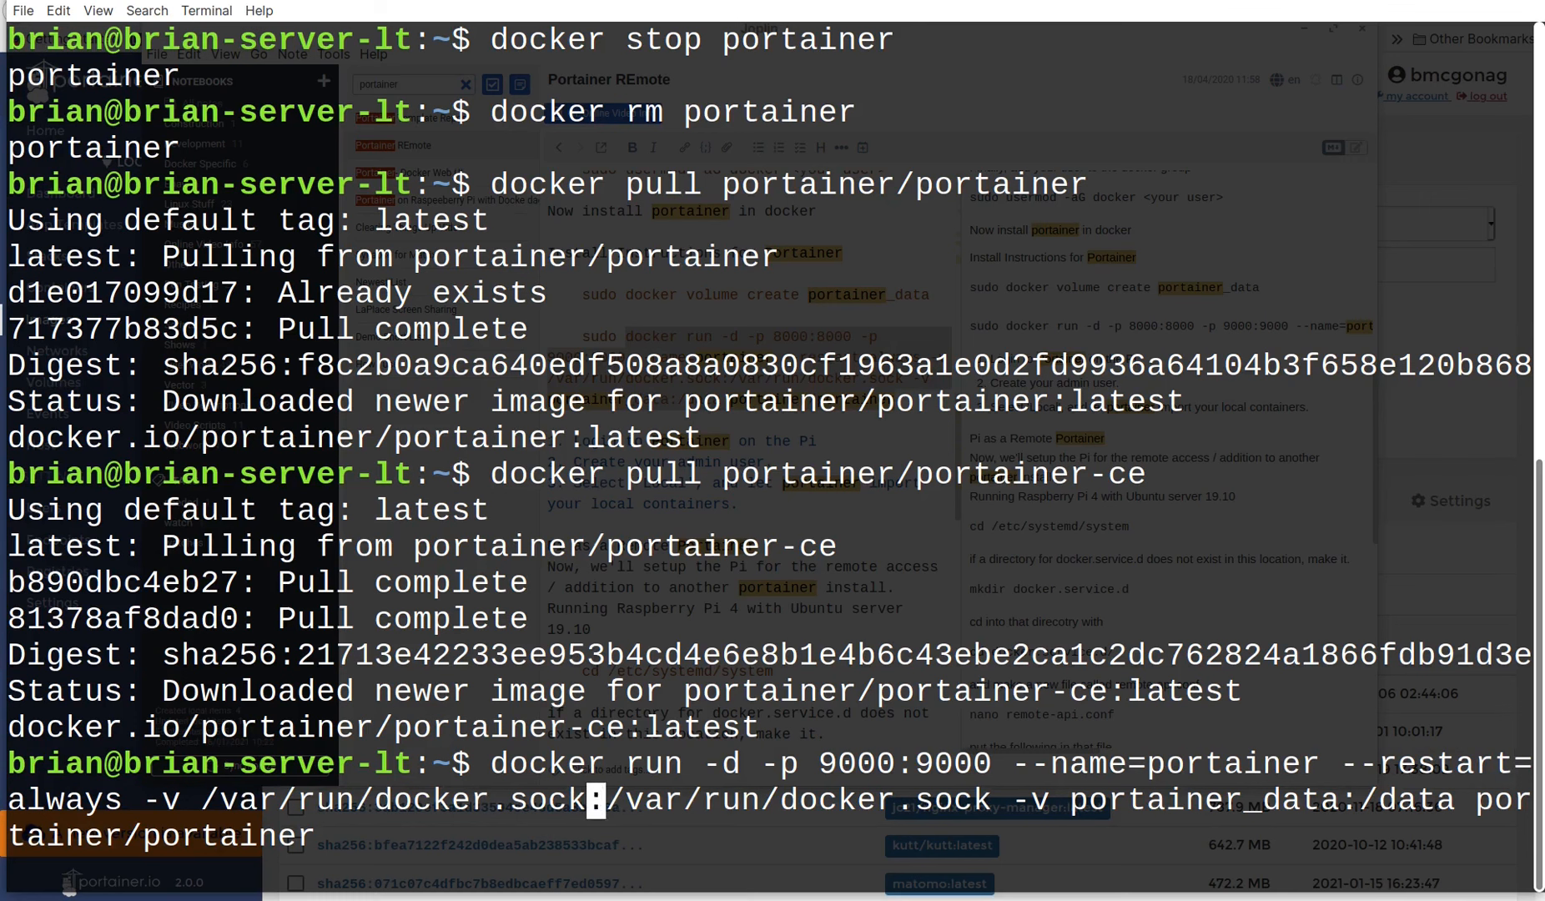
{"action": "key", "text": "Left"}
{"action": "key", "text": "Left"}
{"action": "key", "text": "Left"}
{"action": "key", "text": "Left"}
{"action": "key", "text": "Left"}
{"action": "key", "text": "Right"}
{"action": "key", "text": "Right"}
{"action": "key", "text": "Right"}
{"action": "key", "text": "Right"}
{"action": "key", "text": "Right"}
{"action": "key", "text": "Right"}
{"action": "key", "text": "Right"}
{"action": "key", "text": "Right"}
{"action": "key", "text": "Right"}
{"action": "key", "text": "Right"}
{"action": "key", "text": "Right"}
{"action": "key", "text": "Right"}
{"action": "key", "text": "Right"}
{"action": "key", "text": "Right"}
{"action": "key", "text": "Right"}
{"action": "key", "text": "Right"}
{"action": "key", "text": "Right"}
{"action": "key", "text": "Right"}
{"action": "key", "text": "Right"}
{"action": "key", "text": "Right"}
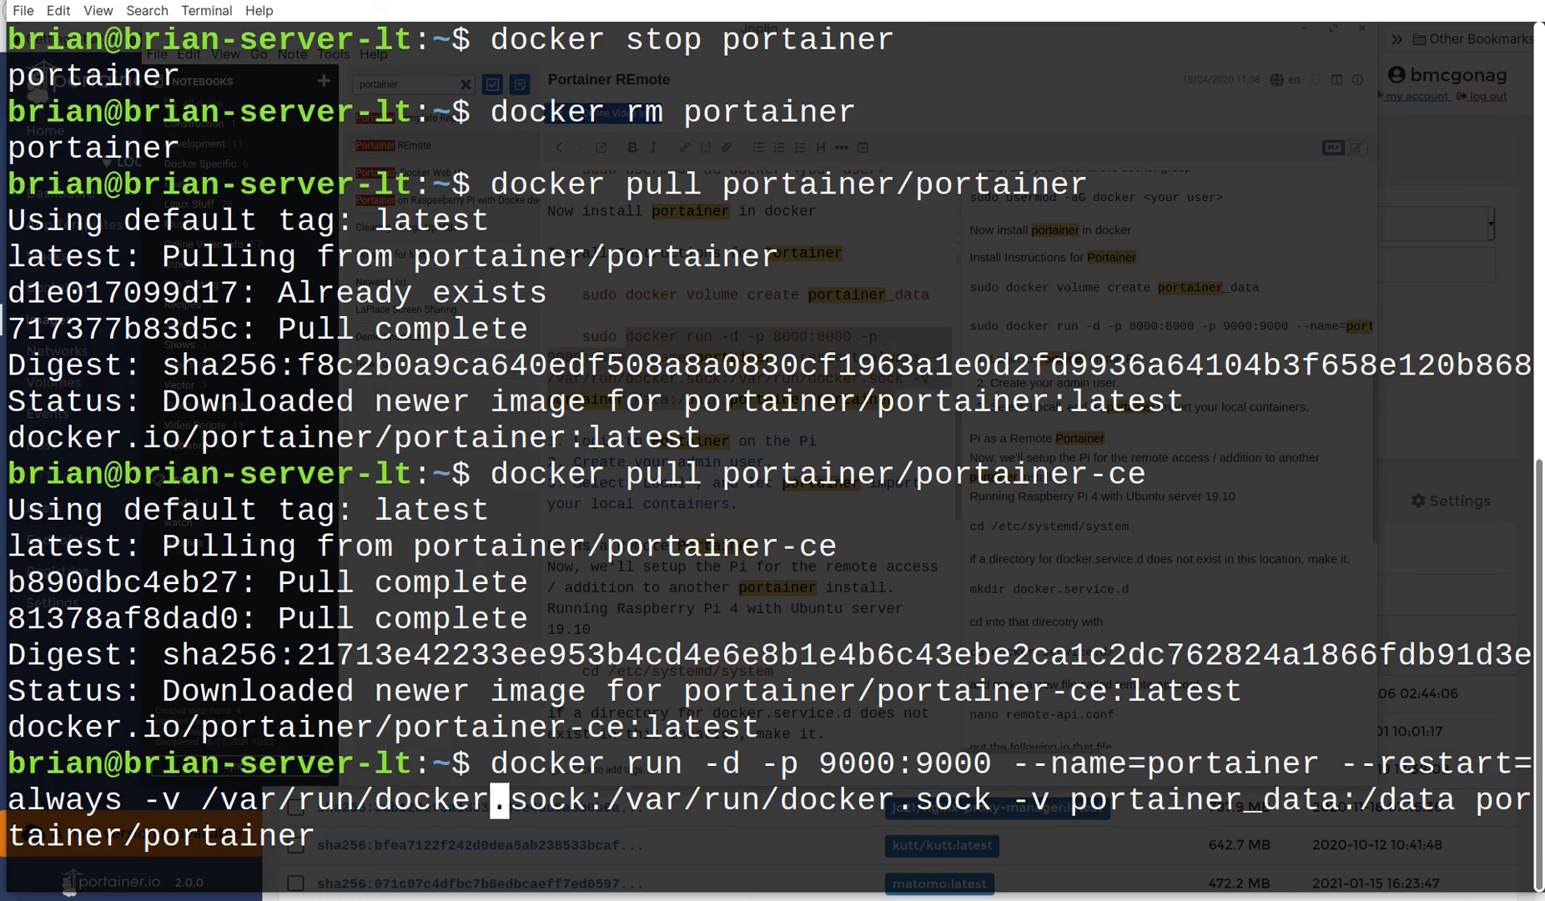
{"action": "key", "text": "Right"}
{"action": "key", "text": "Right"}
{"action": "key", "text": "Right"}
{"action": "key", "text": "Right"}
{"action": "key", "text": "Right"}
{"action": "key", "text": "Right"}
{"action": "key", "text": "Right"}
{"action": "key", "text": "Right"}
{"action": "key", "text": "Right"}
{"action": "key", "text": "Right"}
{"action": "key", "text": "Right"}
{"action": "key", "text": "Right"}
{"action": "key", "text": "Right"}
{"action": "key", "text": "Right"}
{"action": "key", "text": "Right"}
{"action": "key", "text": "Right"}
{"action": "key", "text": "Right"}
{"action": "key", "text": "Right"}
{"action": "key", "text": "Right"}
{"action": "key", "text": "Right"}
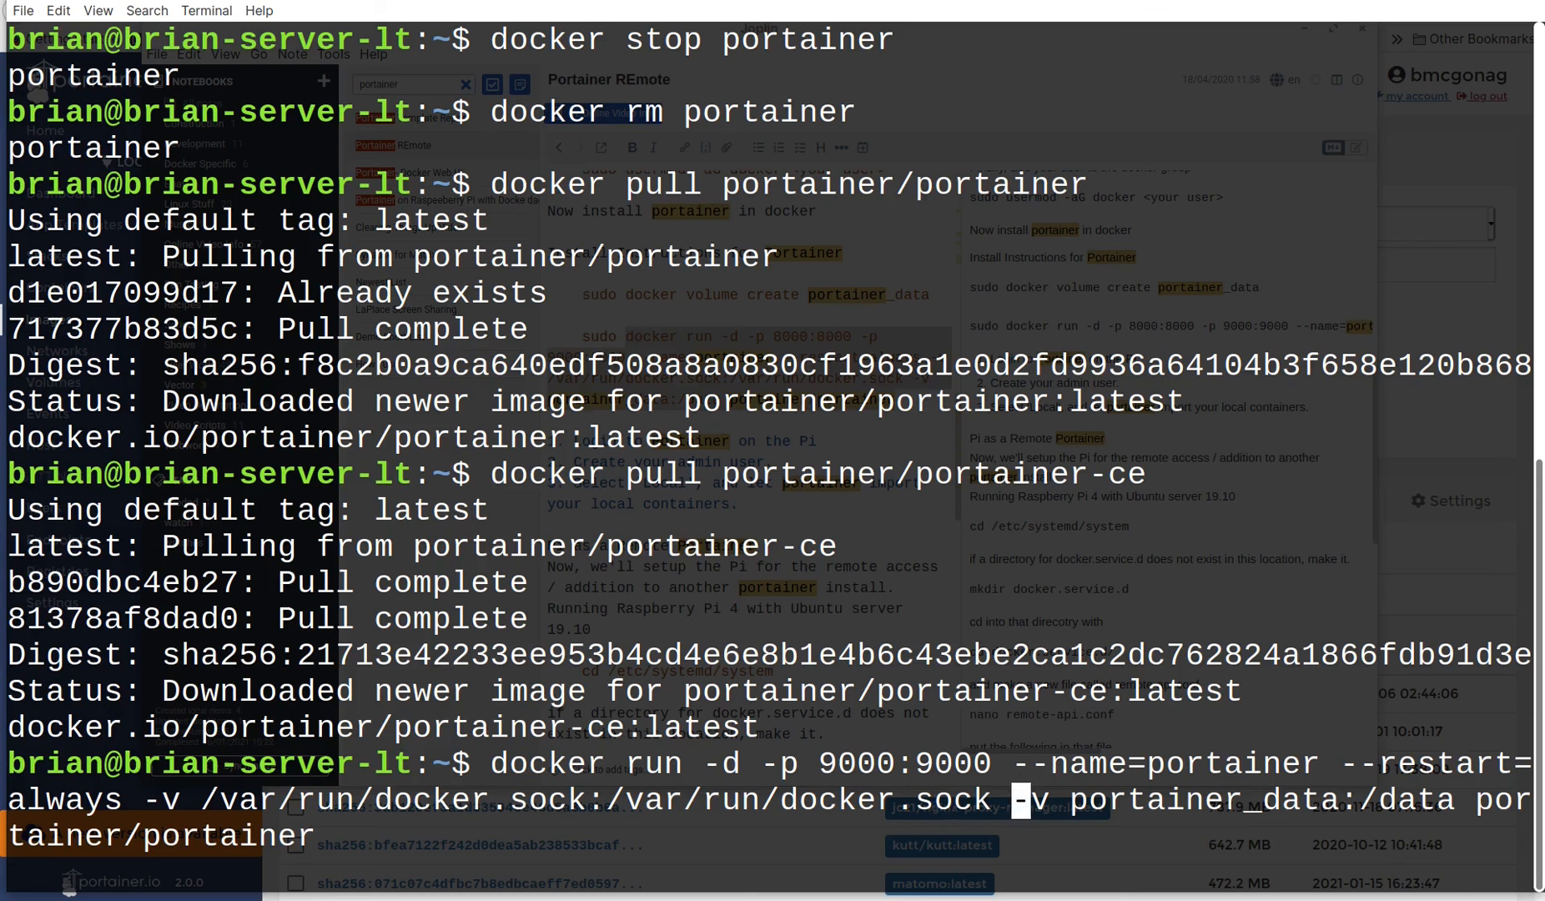
- Review the portainer_data:/data volume mapping in the pending docker run command
{"action": "key", "text": "Right"}
{"action": "key", "text": "Right"}
{"action": "key", "text": "Right"}
{"action": "key", "text": "Right"}
{"action": "key", "text": "Right"}
{"action": "key", "text": "Right"}
{"action": "key", "text": "Right"}
{"action": "key", "text": "Right"}
{"action": "key", "text": "Right"}
{"action": "key", "text": "Right"}
{"action": "key", "text": "Right"}
{"action": "key", "text": "Right"}
{"action": "key", "text": "Right"}
{"action": "key", "text": "Right"}
{"action": "key", "text": "Right"}
{"action": "key", "text": "Right"}
{"action": "key", "text": "Right"}
{"action": "key", "text": "Right"}
{"action": "key", "text": "Right"}
{"action": "key", "text": "Right"}
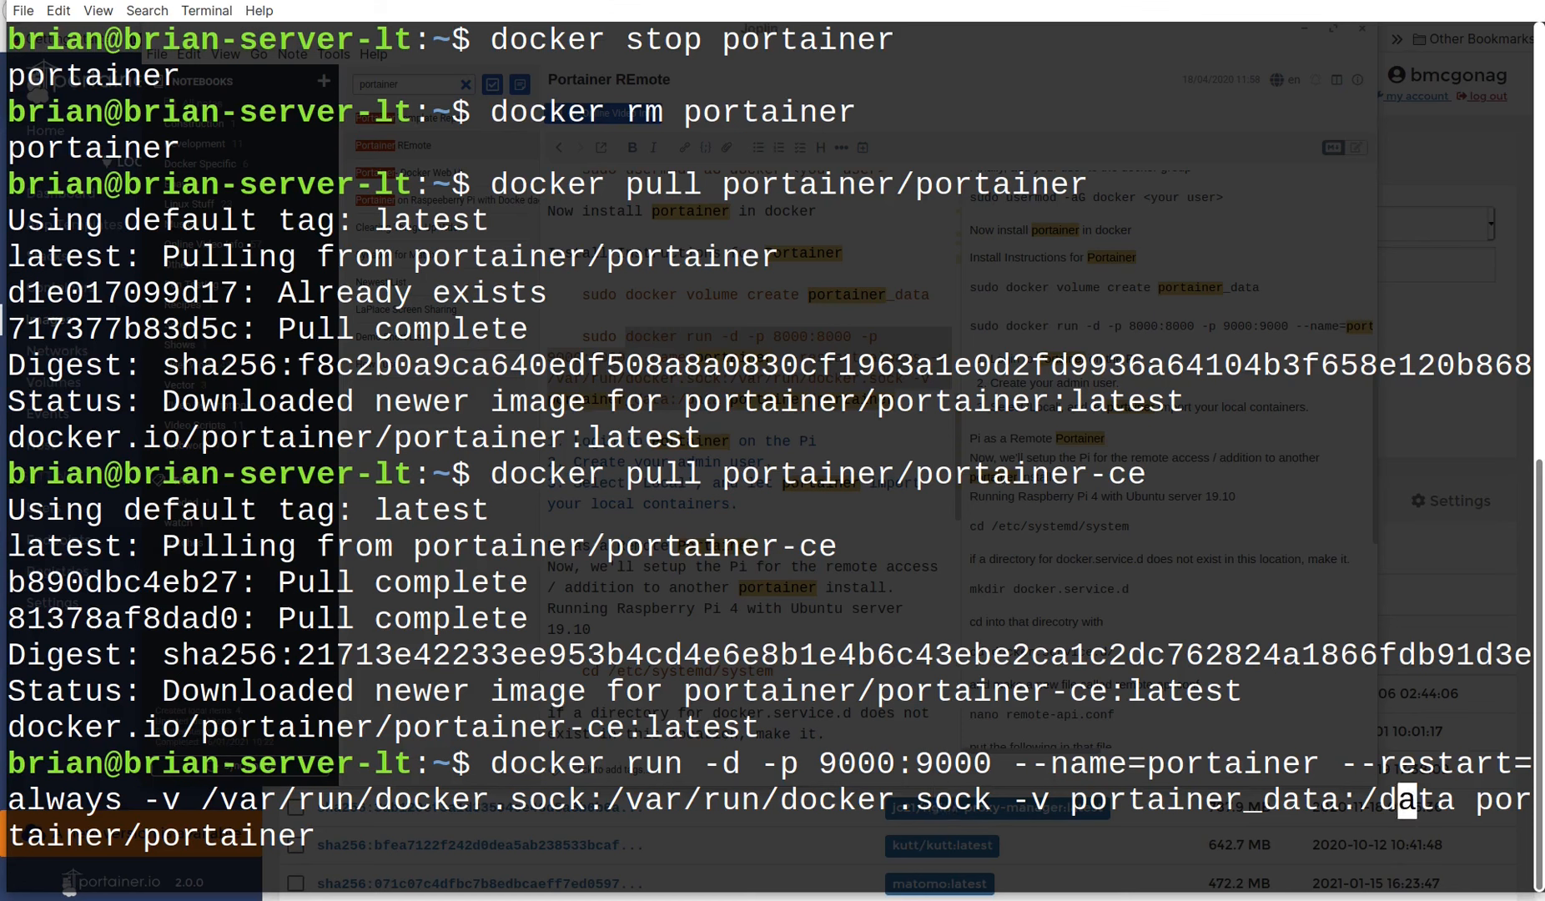
- Change the image in the pending docker run command to portainer/portainer-ce and execute the command
{"action": "key", "text": "Right"}
{"action": "key", "text": "Right"}
{"action": "key", "text": "Right"}
{"action": "key", "text": "Right"}
{"action": "key", "text": "Right"}
{"action": "key", "text": "Right"}
{"action": "type", "text": "-ce"}
{"action": "key", "text": "Return"}
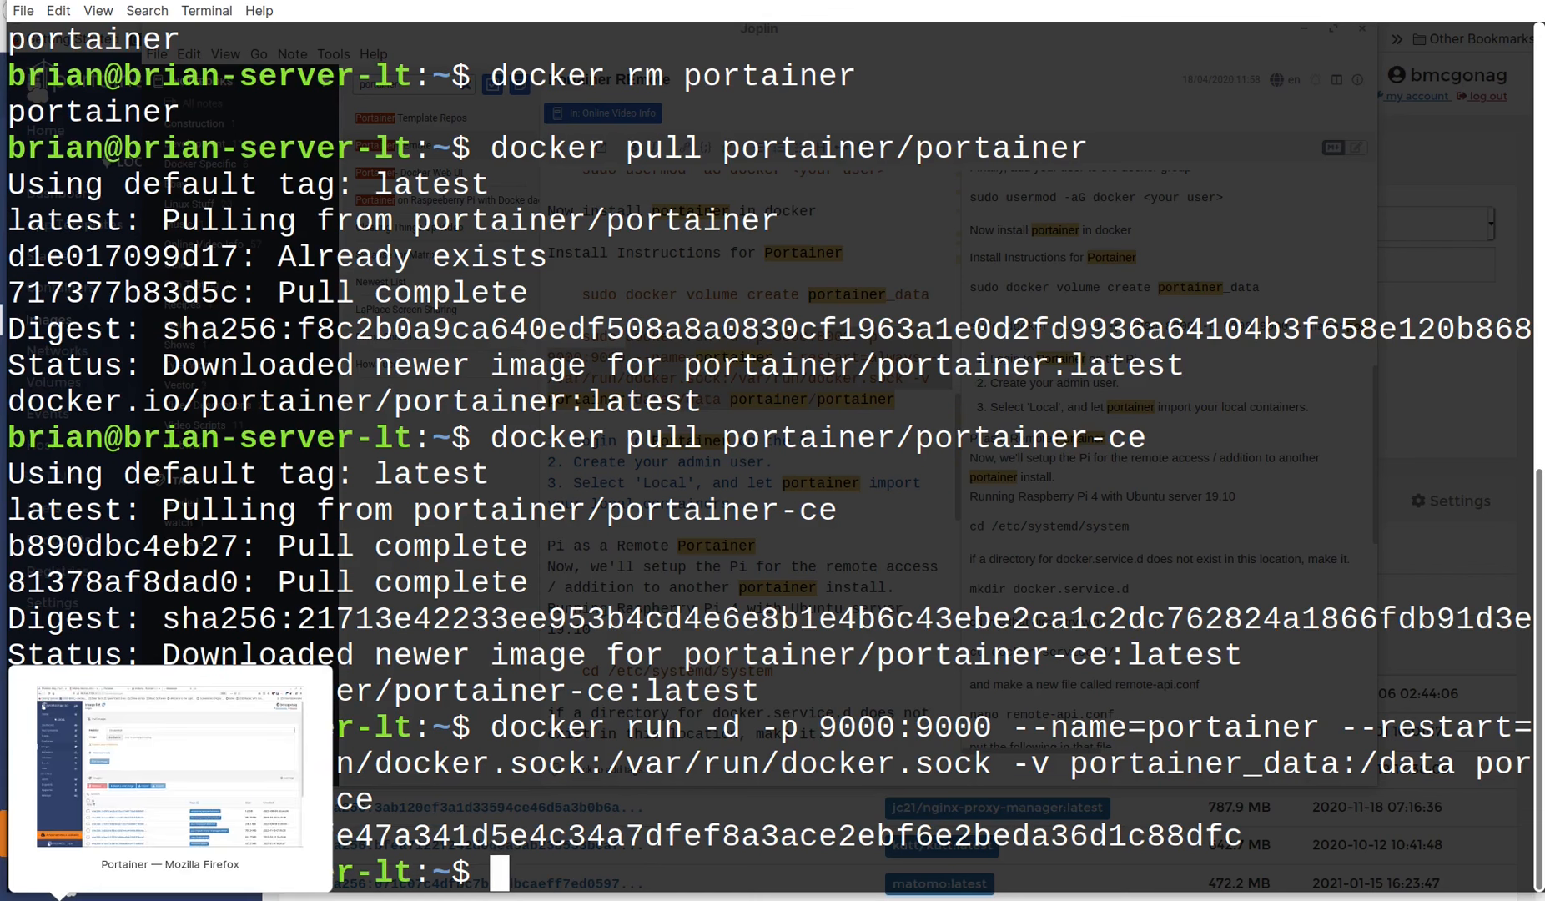
- Switch to Portainer in Firefox, try to open the container list, and log in again with the saved credentials
{"action": "left_click", "coordinate": [60, 896]}
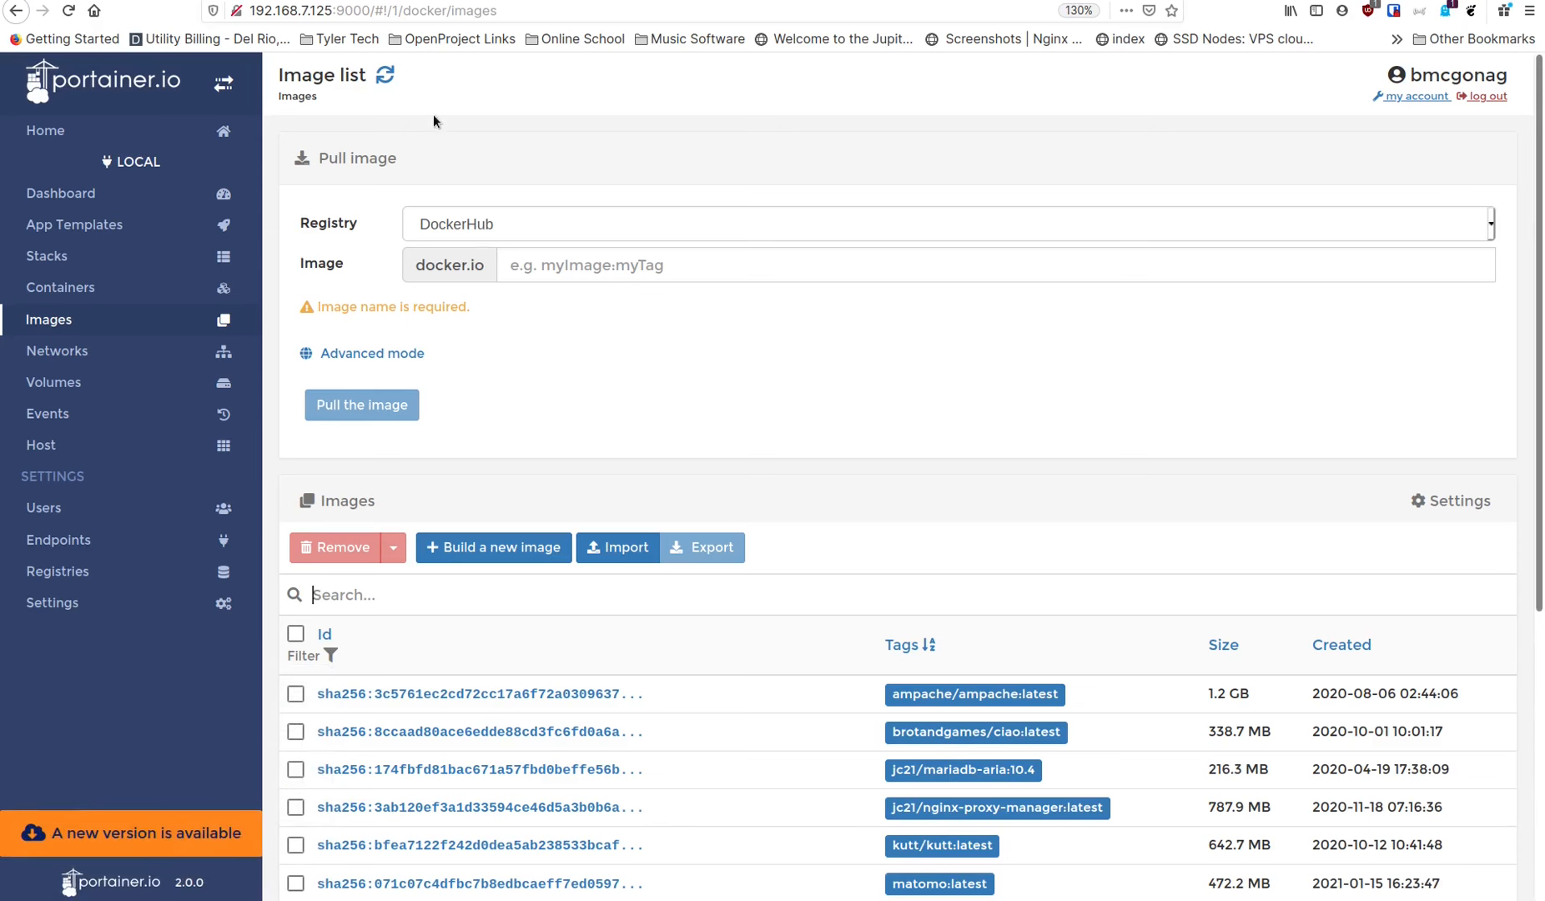
{"action": "left_click", "coordinate": [91, 289]}
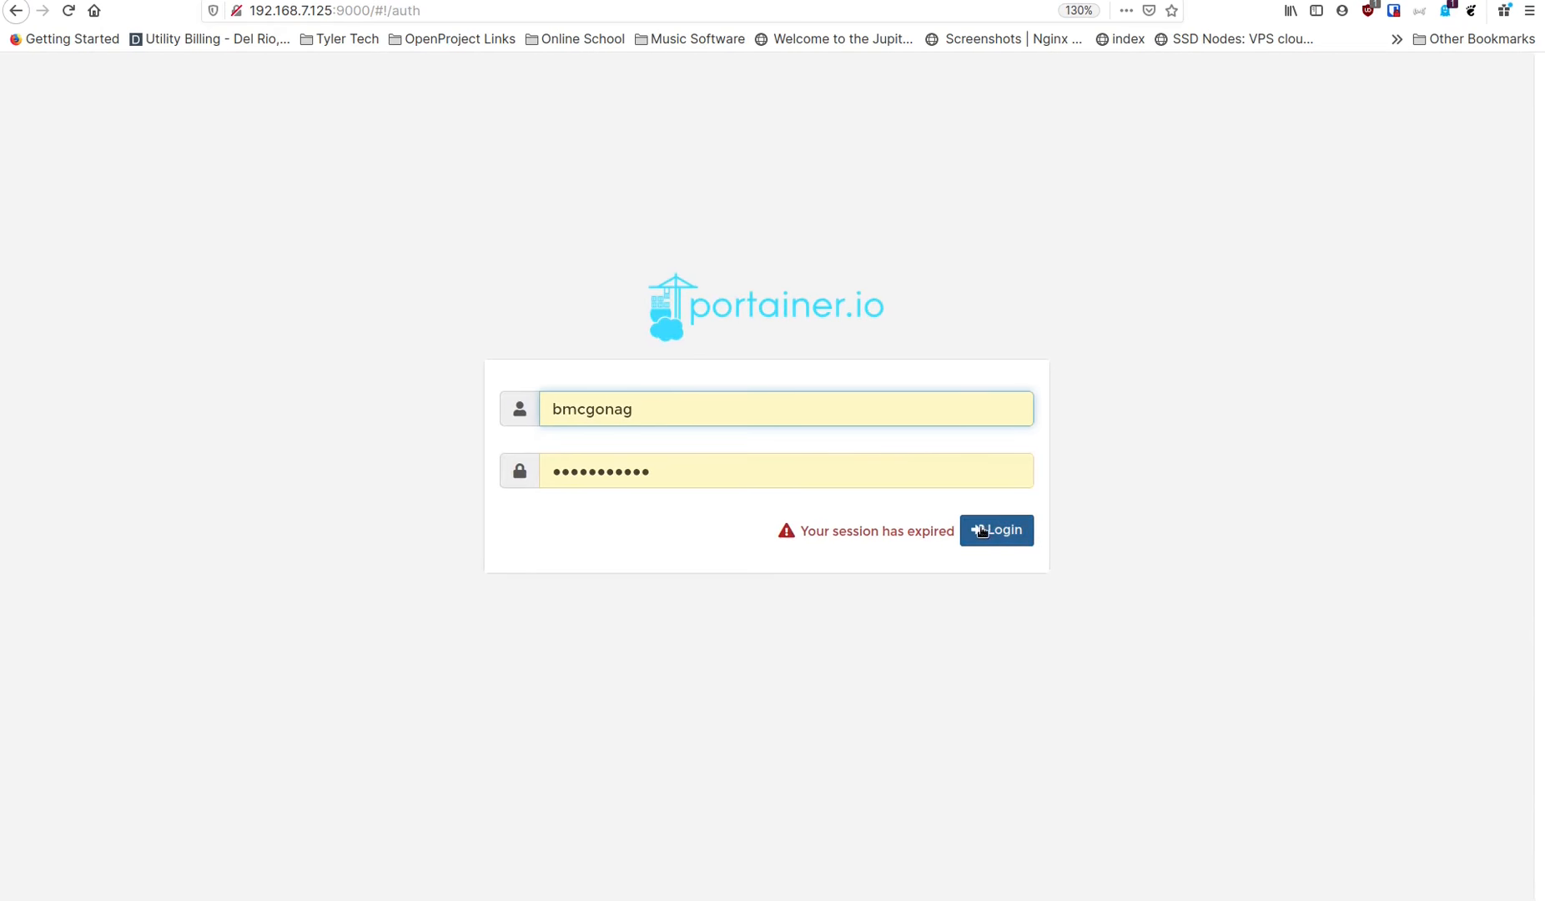
{"action": "left_click", "coordinate": [1004, 539]}
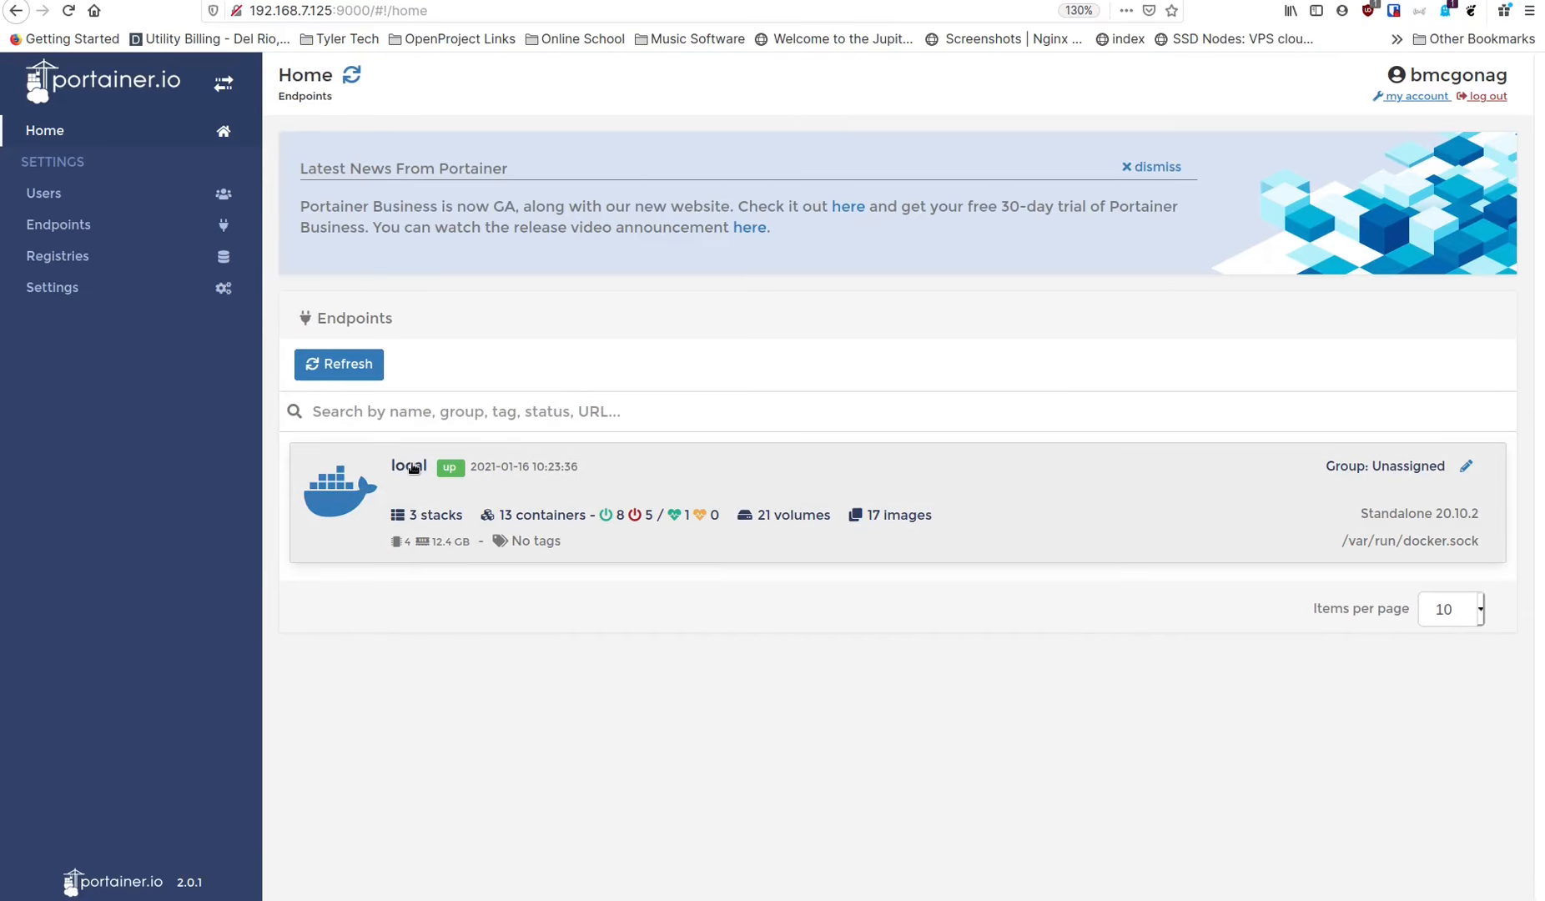
- Open the local endpoint's dashboard and view its container list
{"action": "left_click", "coordinate": [412, 468]}
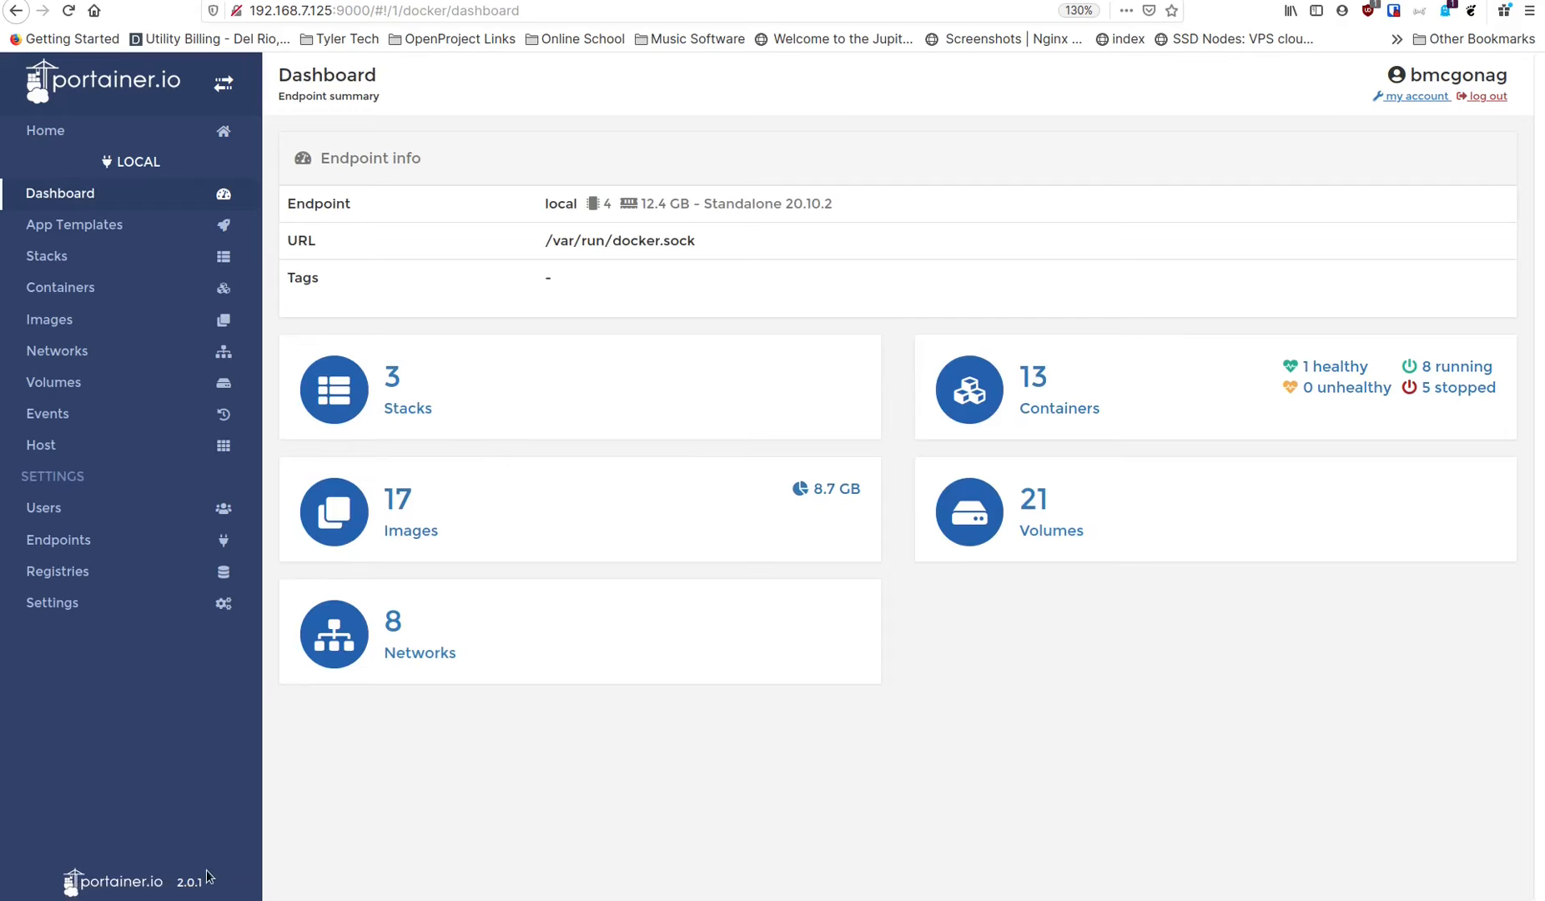
{"action": "left_click", "coordinate": [1043, 392]}
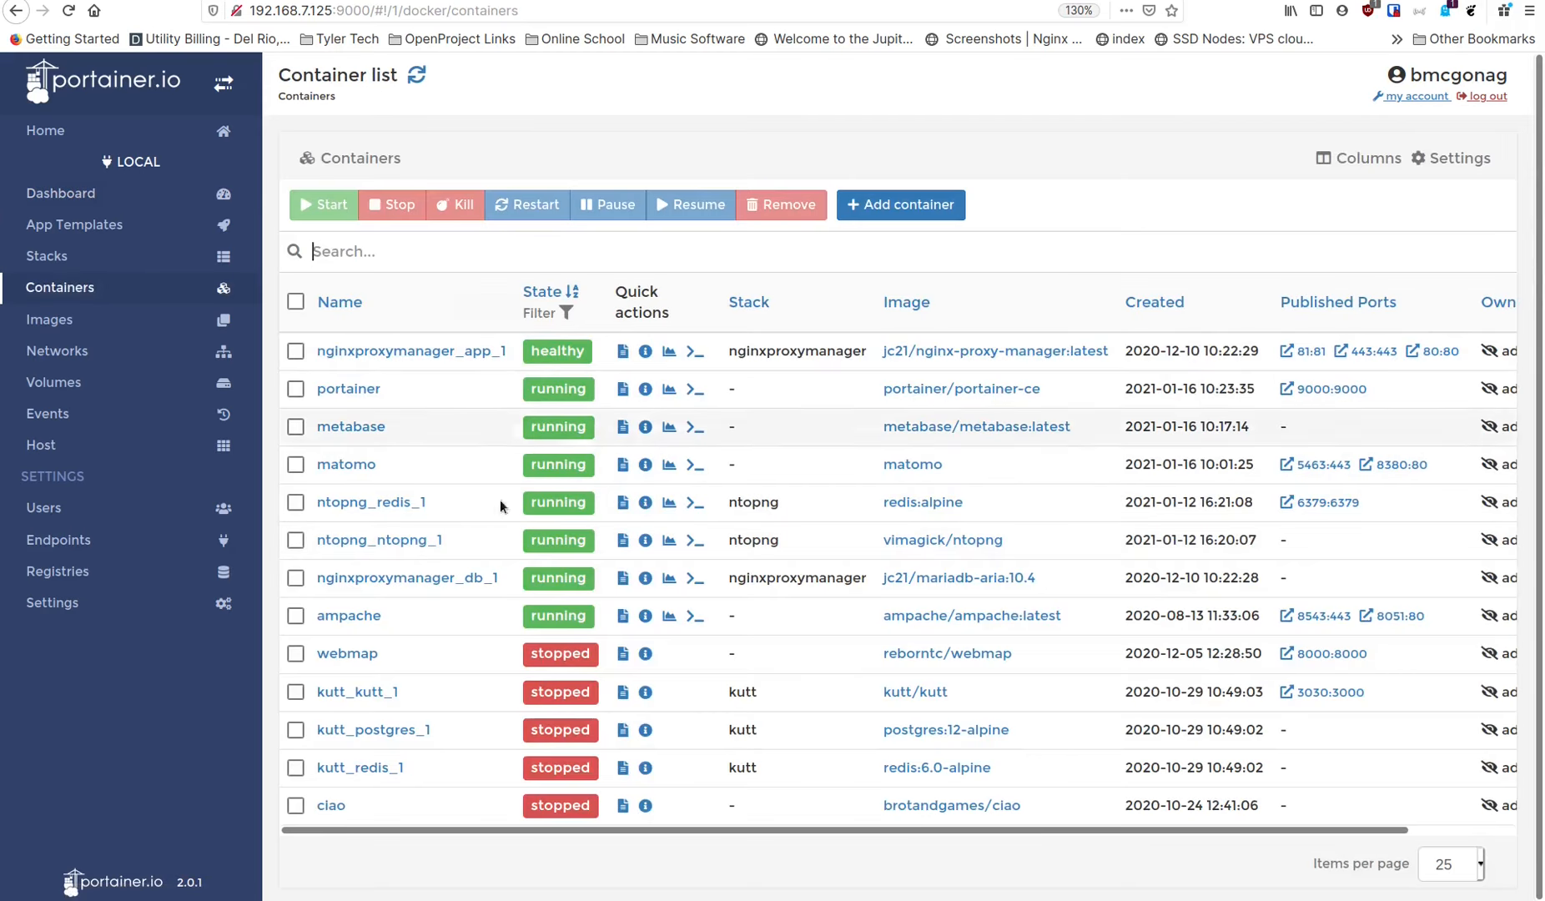